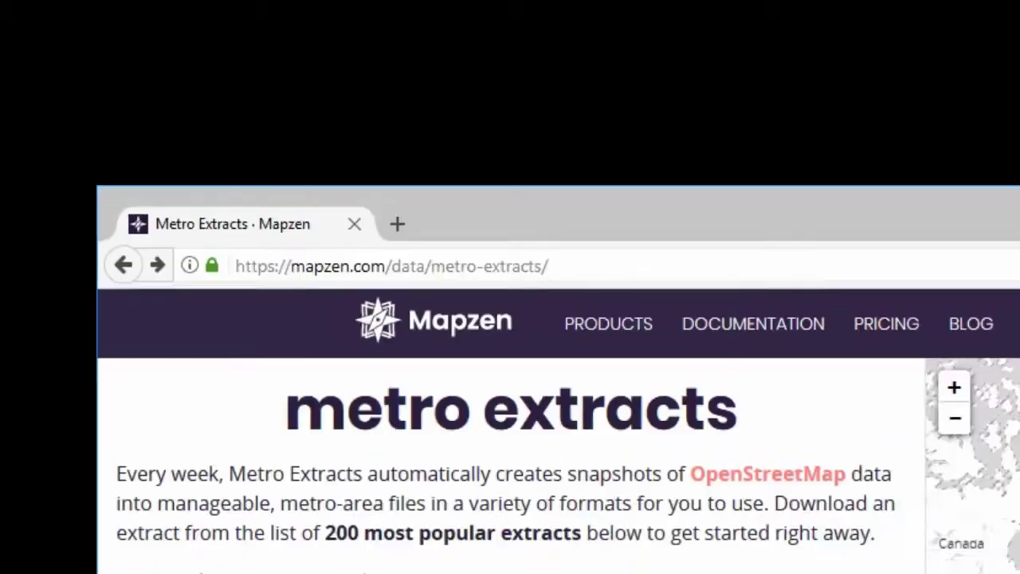
# Download the Chicago, IL, USA metro extract as the 159MB OSM2PGSQL shapefile
pyautogui.write('Chicago')
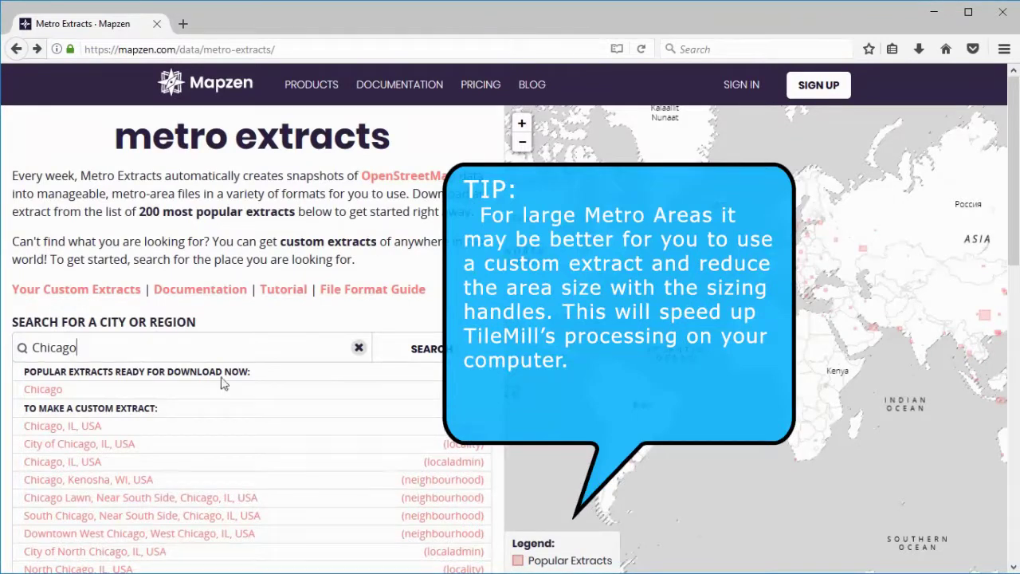
pyautogui.click(152, 429)
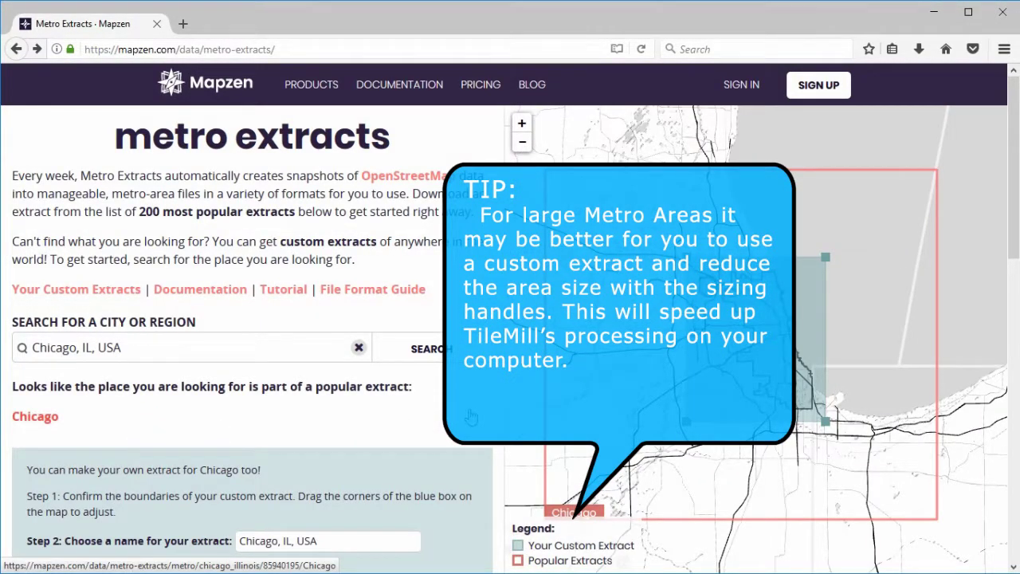
pyautogui.click(33, 423)
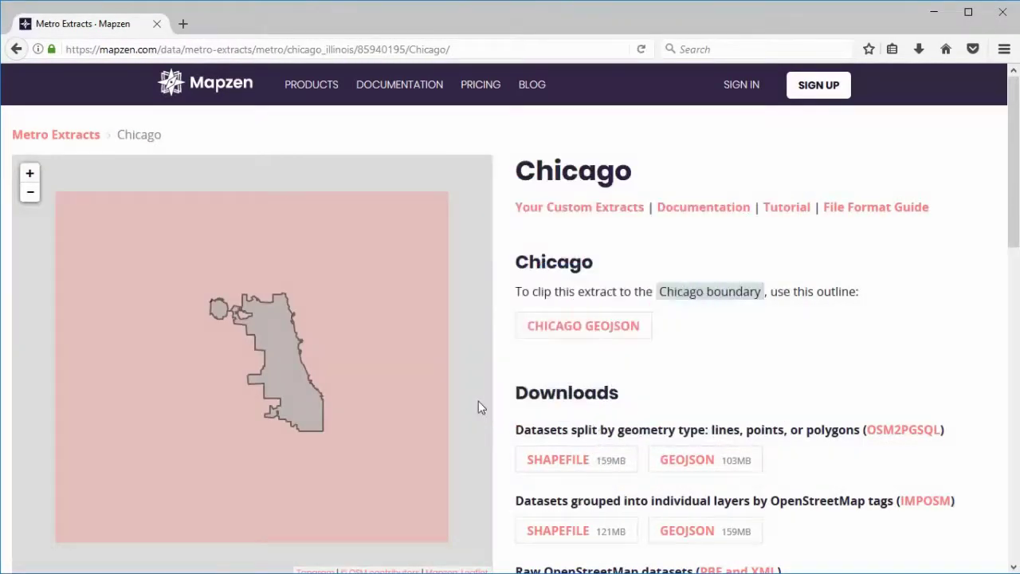
pyautogui.moveTo(1010, 122); pyautogui.dragTo(1010, 175)
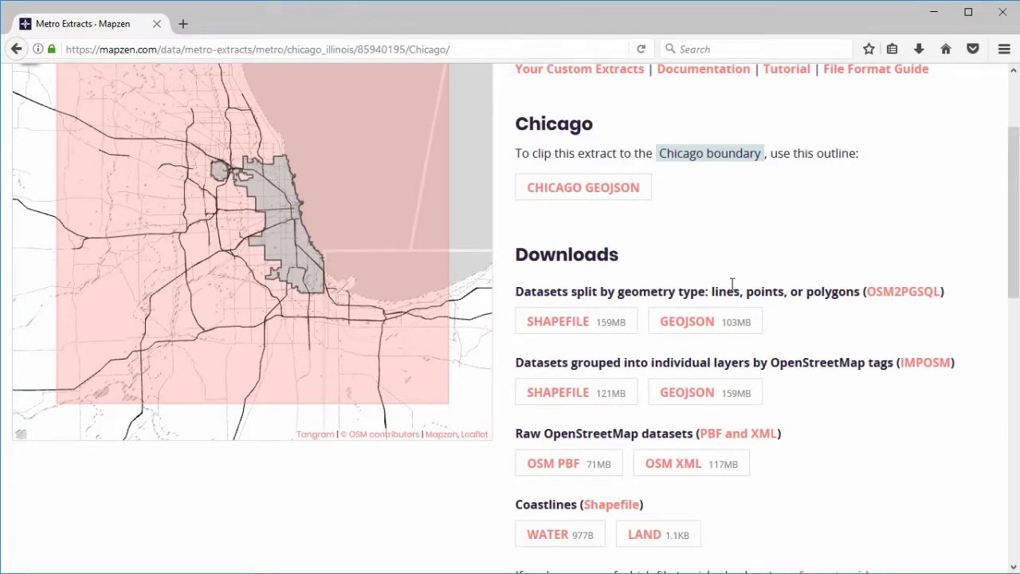
pyautogui.click(581, 327)
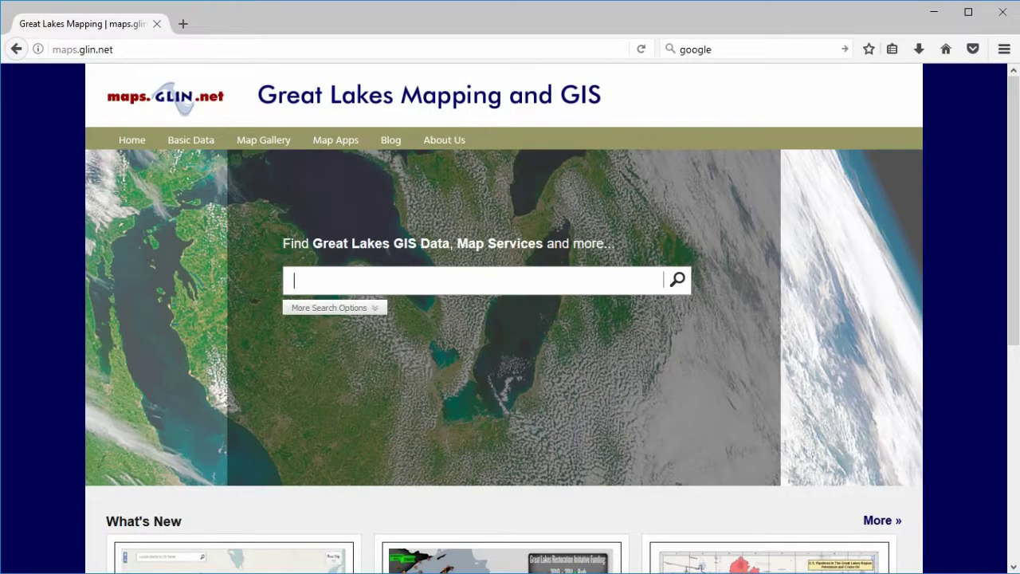
# Search Lake Michigan datasets and save the Lake Michigan Shoreline SHP zip file
pyautogui.write('Lak')
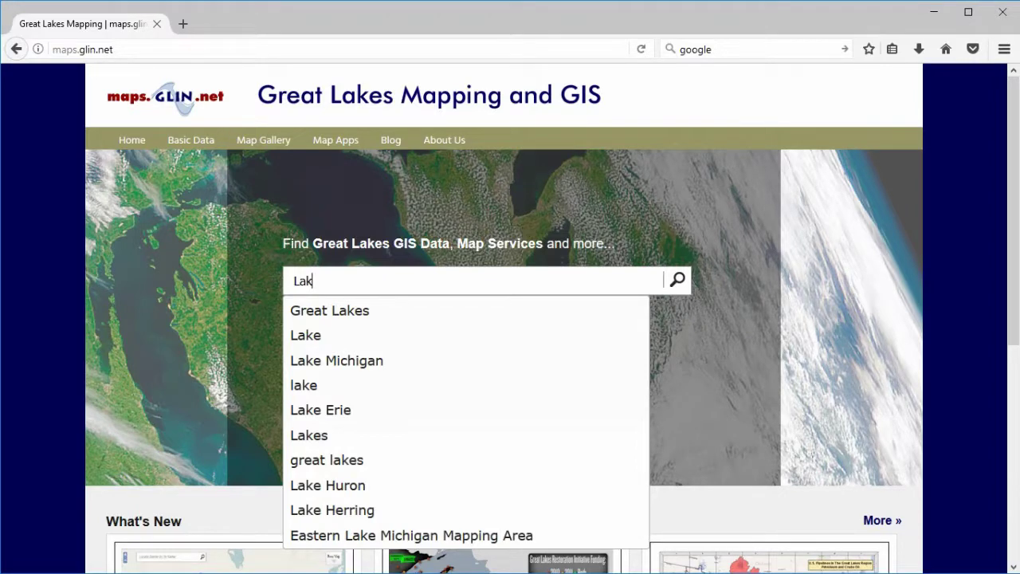
pyautogui.click(415, 361)
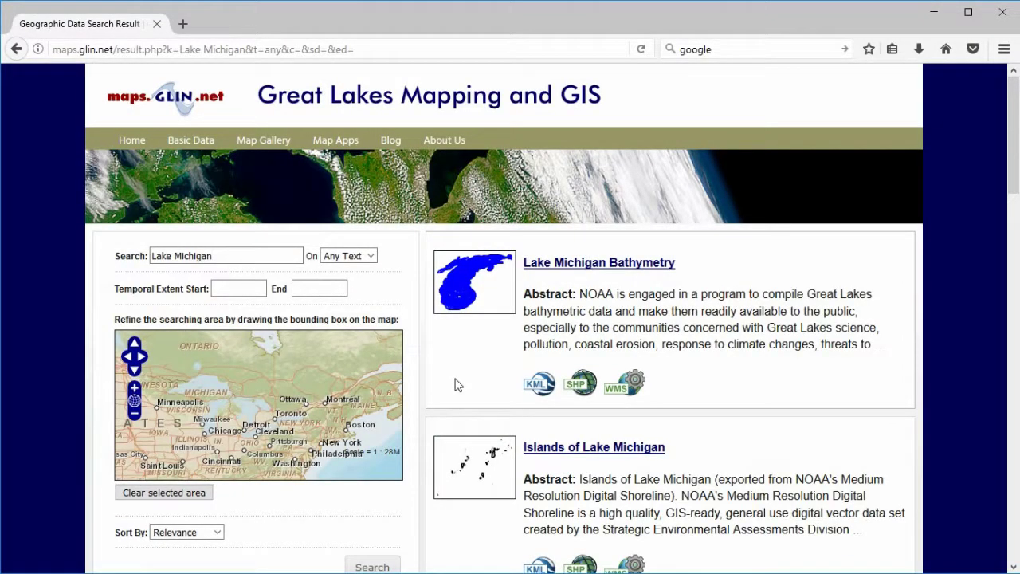
pyautogui.scroll(-4, 790, 391)
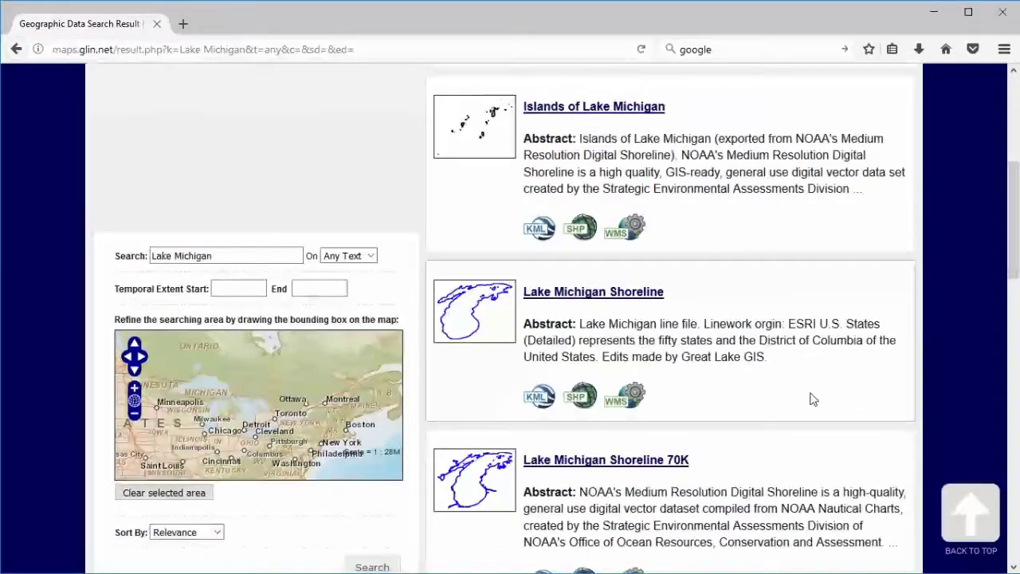
pyautogui.scroll(1, 952, 385)
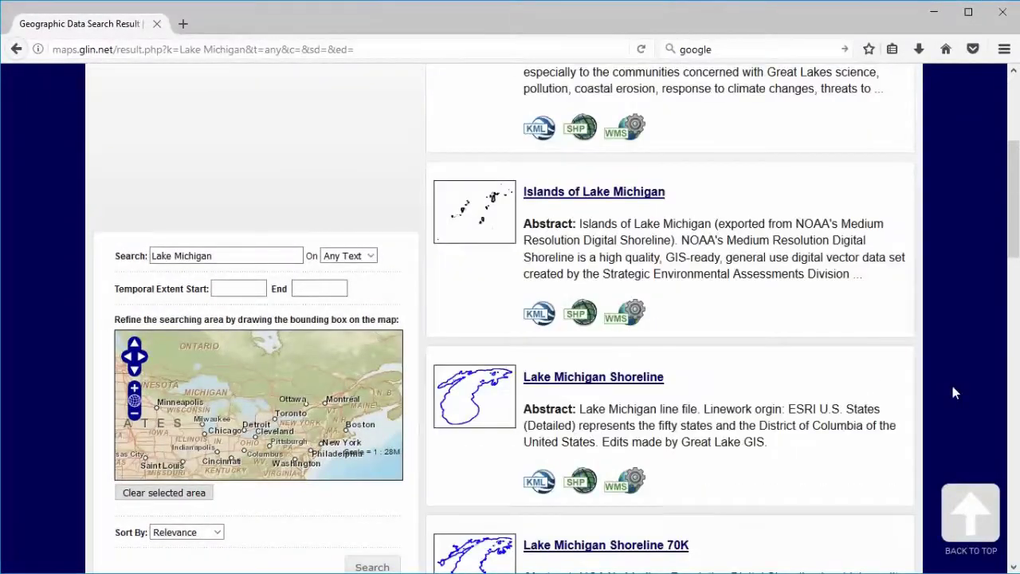
pyautogui.click(580, 487)
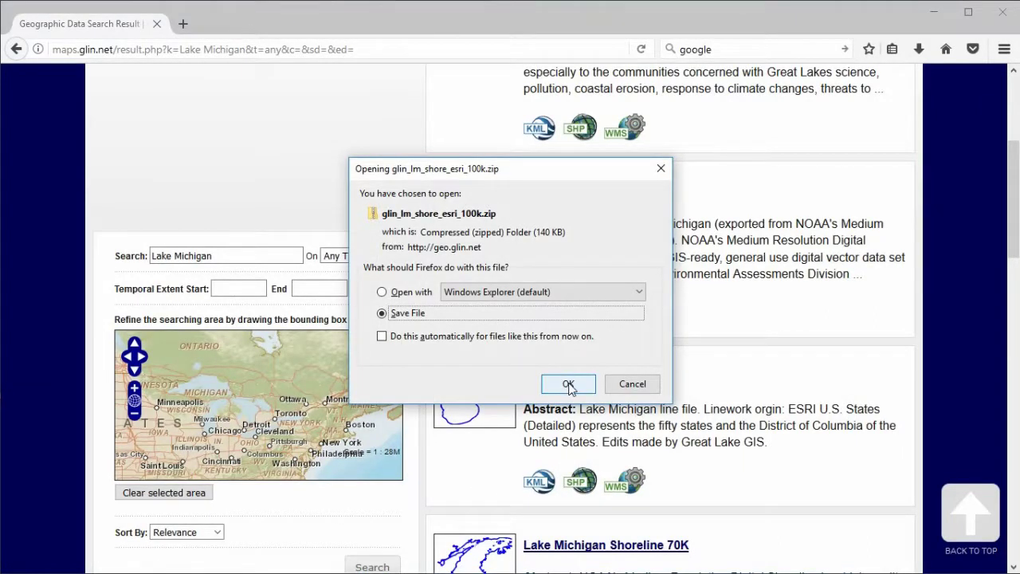
pyautogui.click(568, 384)
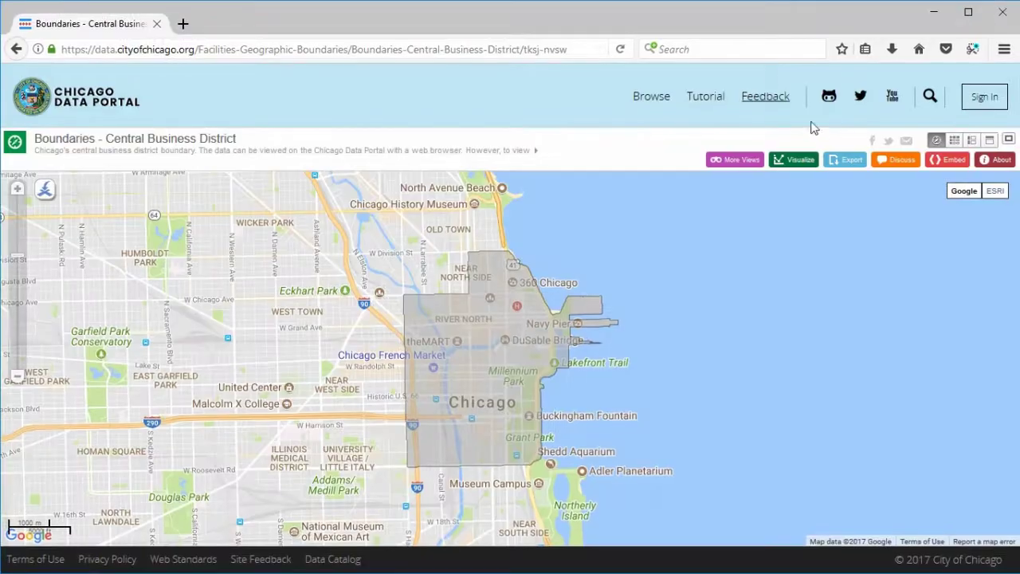
# Export the Central Business District boundary as a Shapefile and save the zip
pyautogui.click(848, 162)
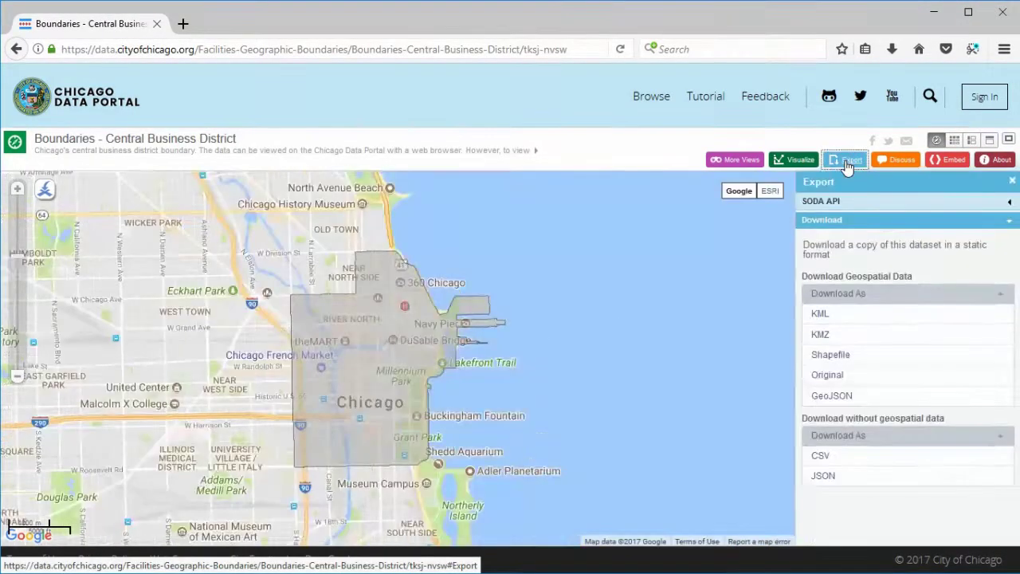
pyautogui.click(837, 360)
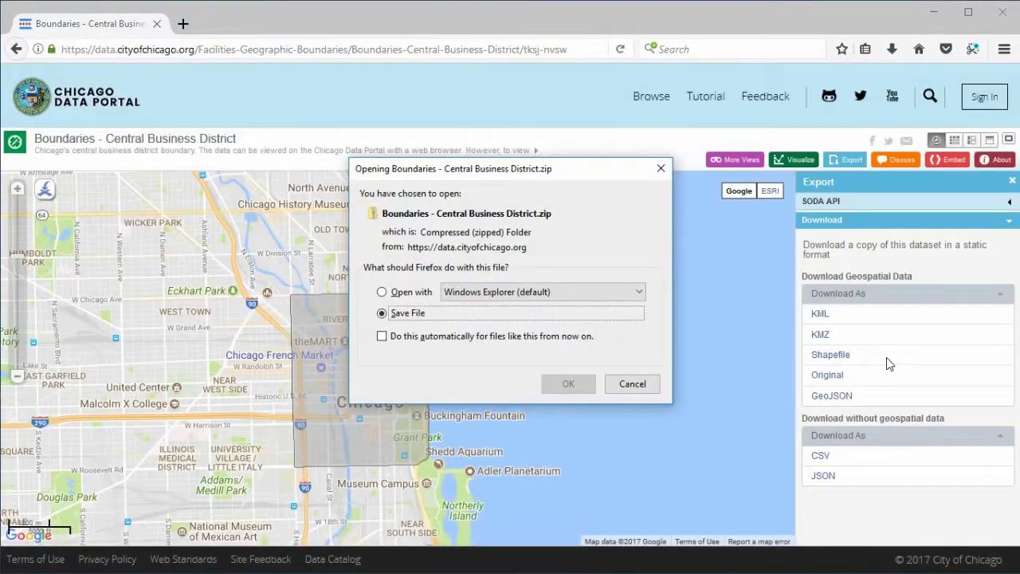
pyautogui.click(568, 385)
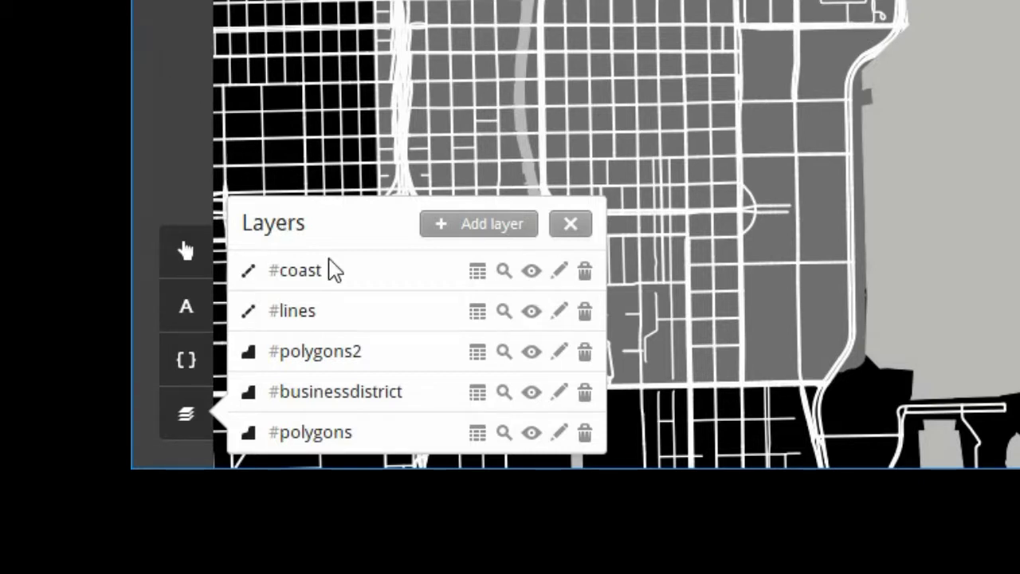
pyautogui.click(560, 433)
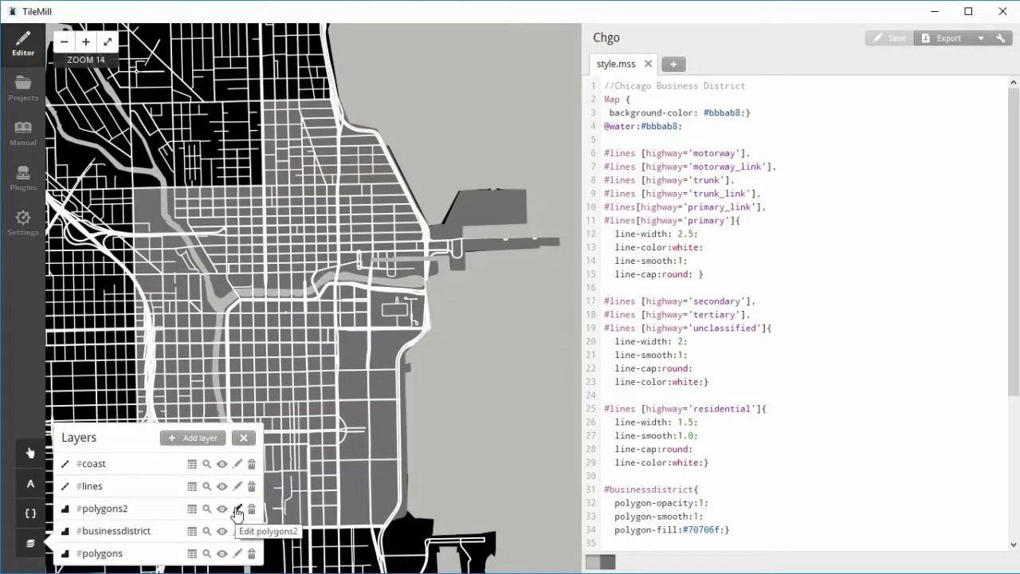
pyautogui.click(236, 508)
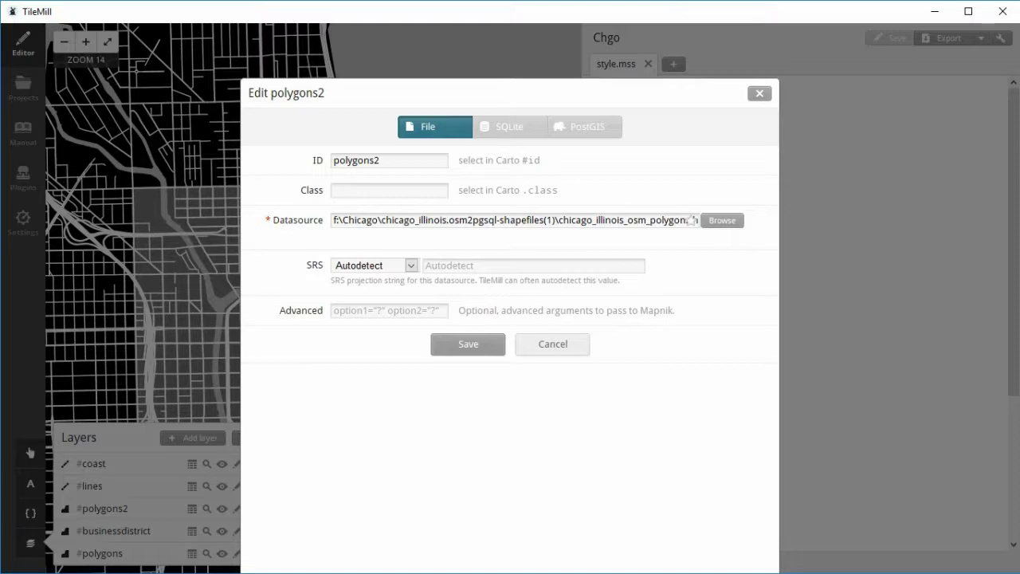
pyautogui.click(550, 344)
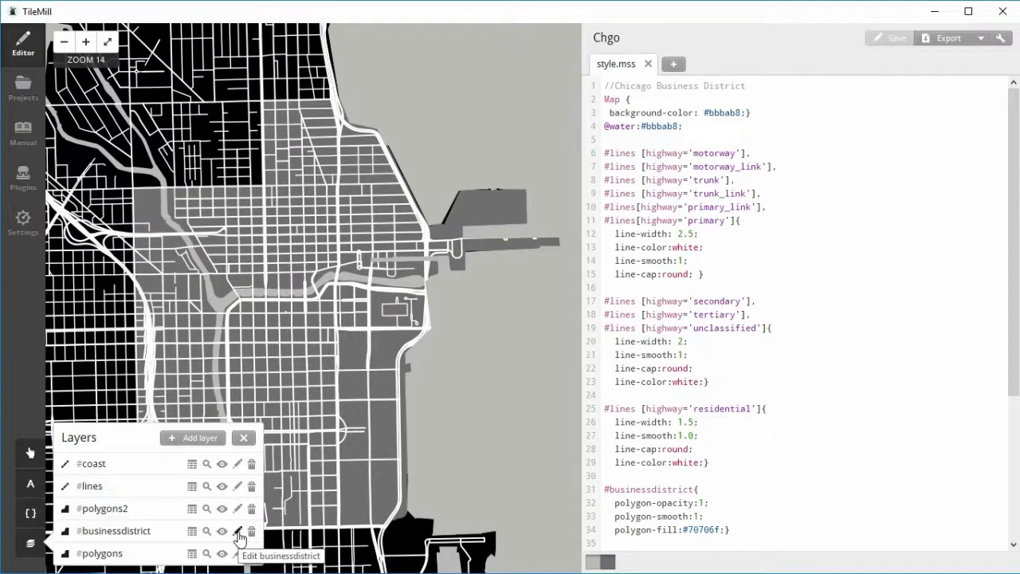
pyautogui.click(238, 532)
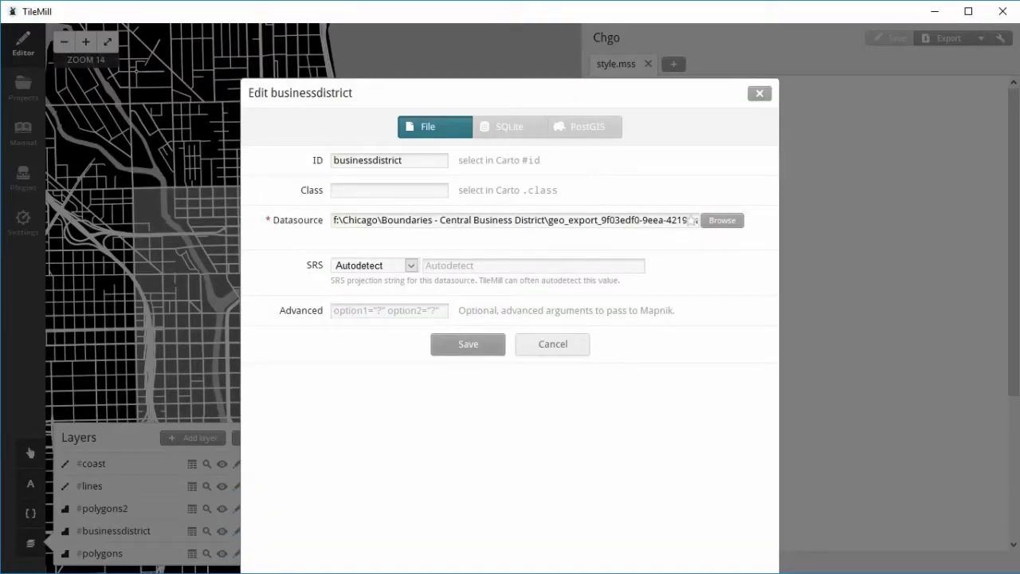
pyautogui.click(552, 344)
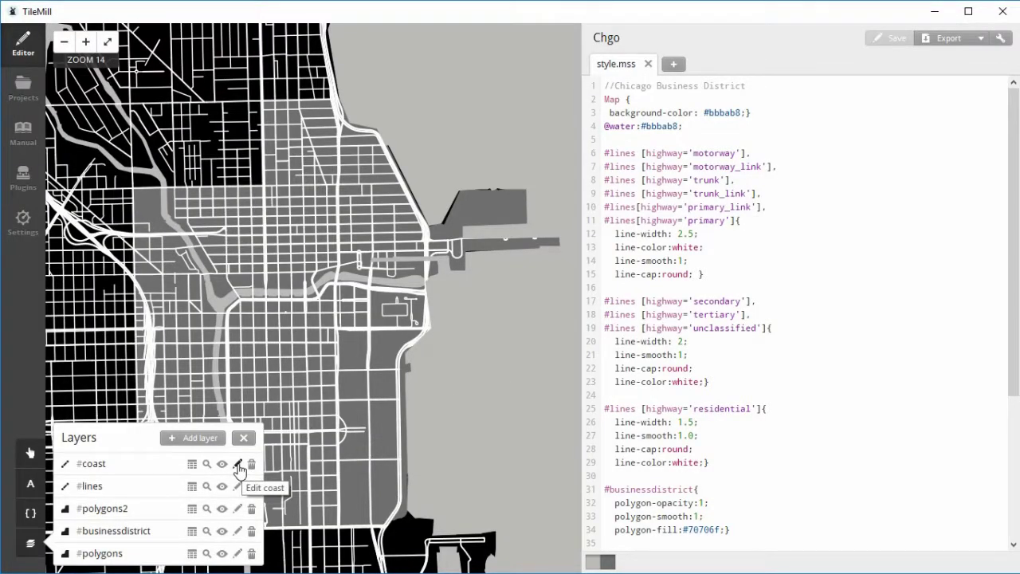
pyautogui.click(238, 466)
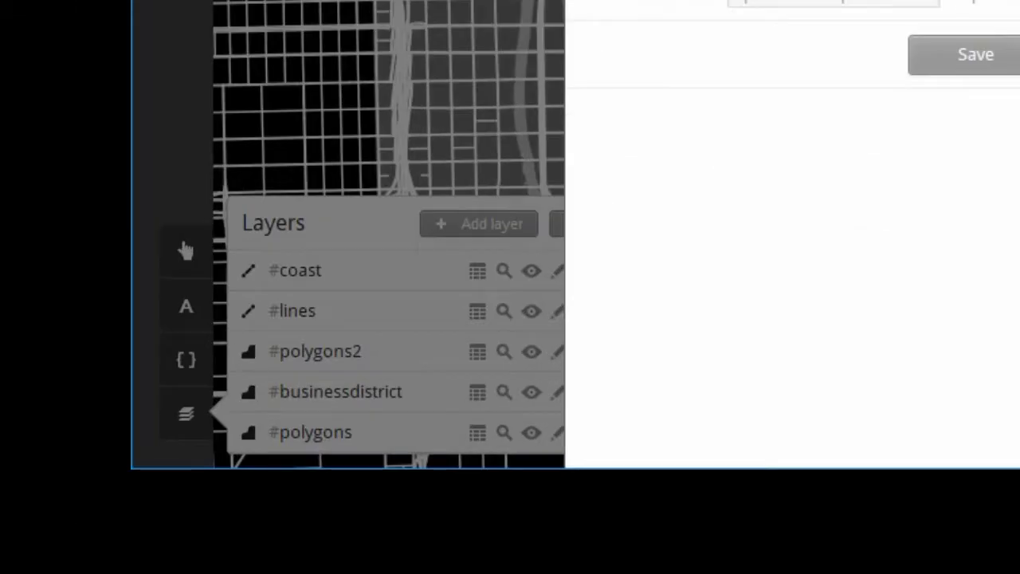
pyautogui.click(553, 344)
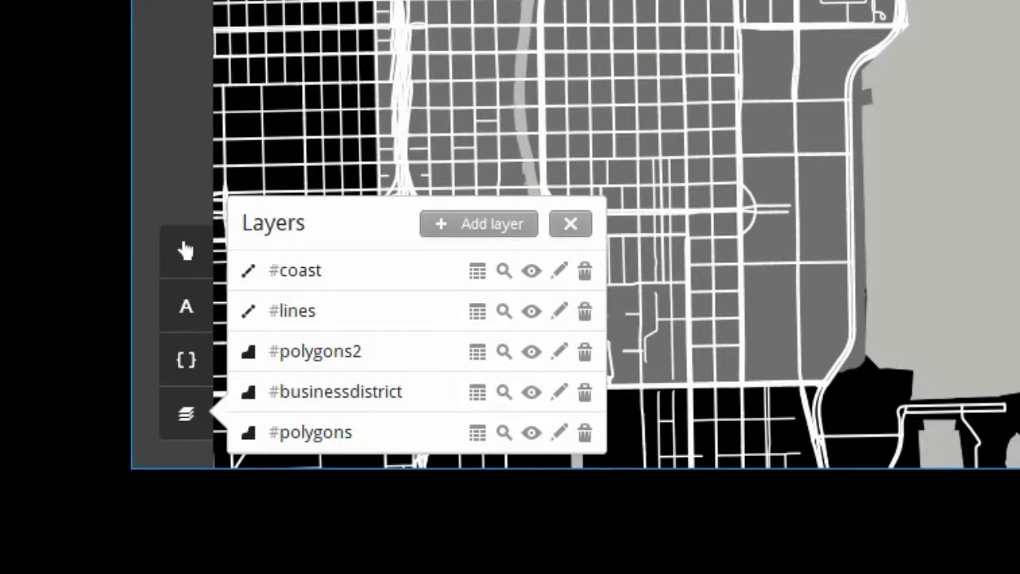
pyautogui.press('Escape')
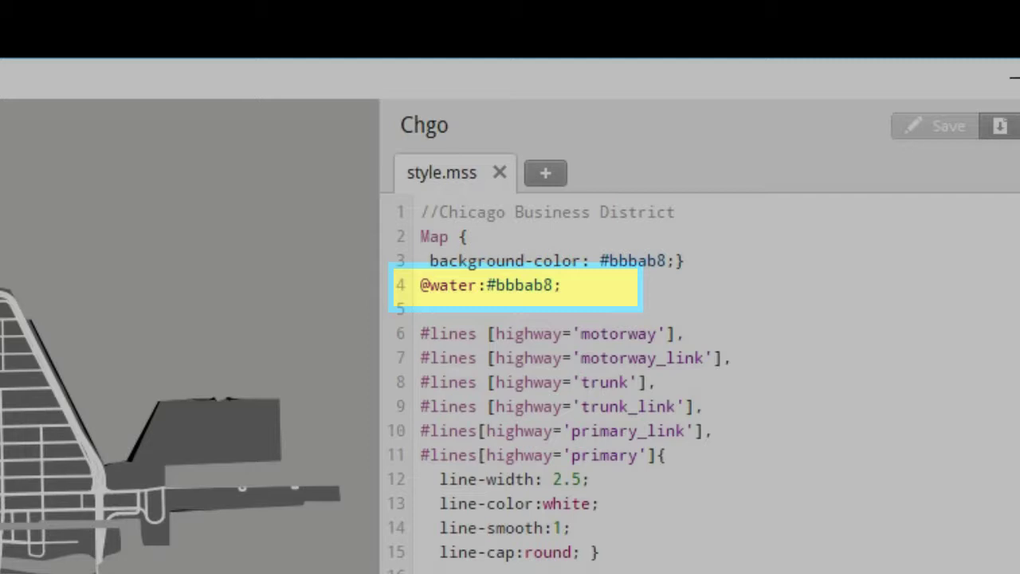
pyautogui.scroll(-5, 558, 383)
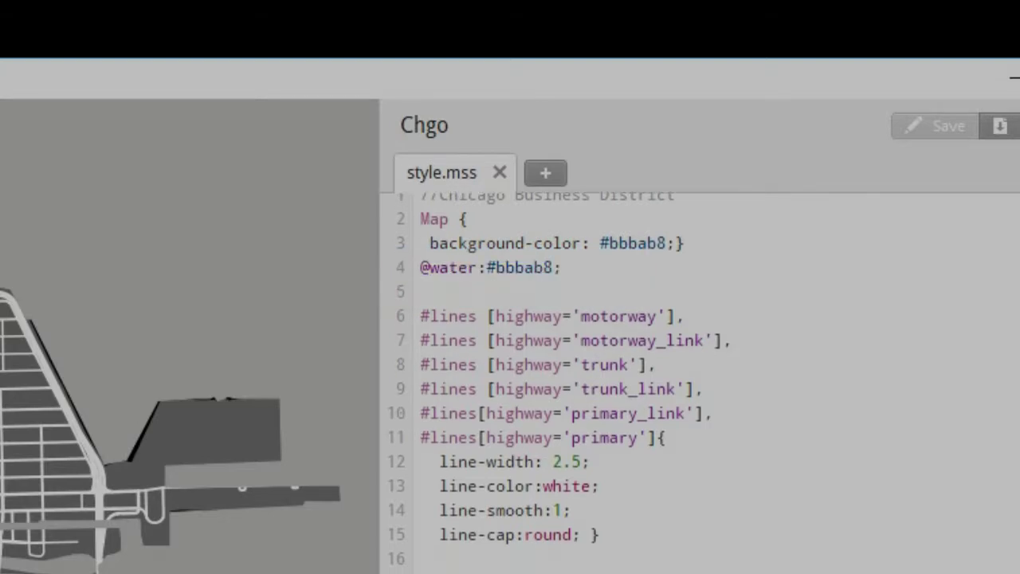
pyautogui.scroll(-8, 677, 358)
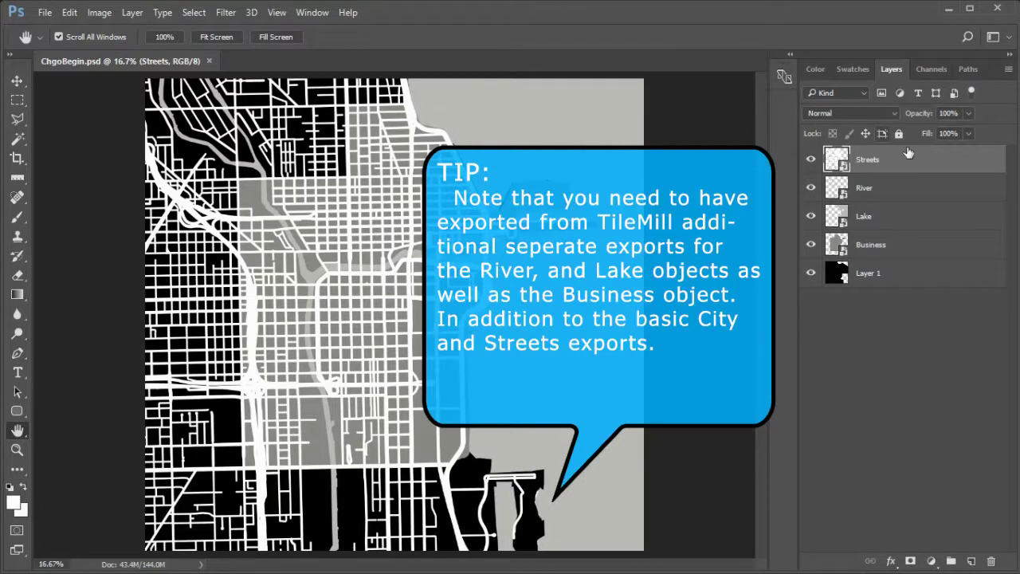
# Rename the bottom Layer 1 layer to City
pyautogui.click(922, 156)
pyautogui.click(922, 191)
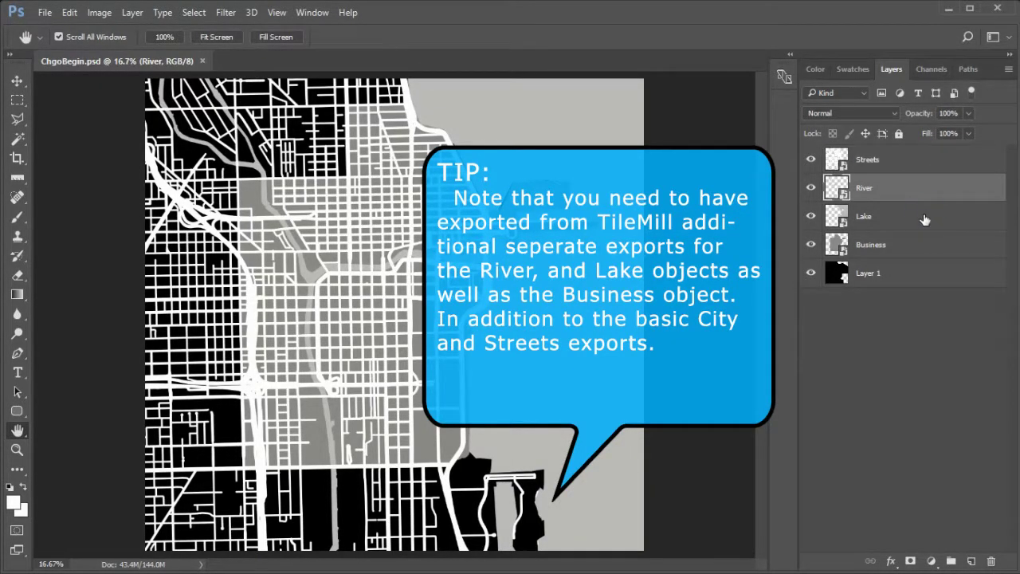
pyautogui.click(924, 219)
pyautogui.click(924, 245)
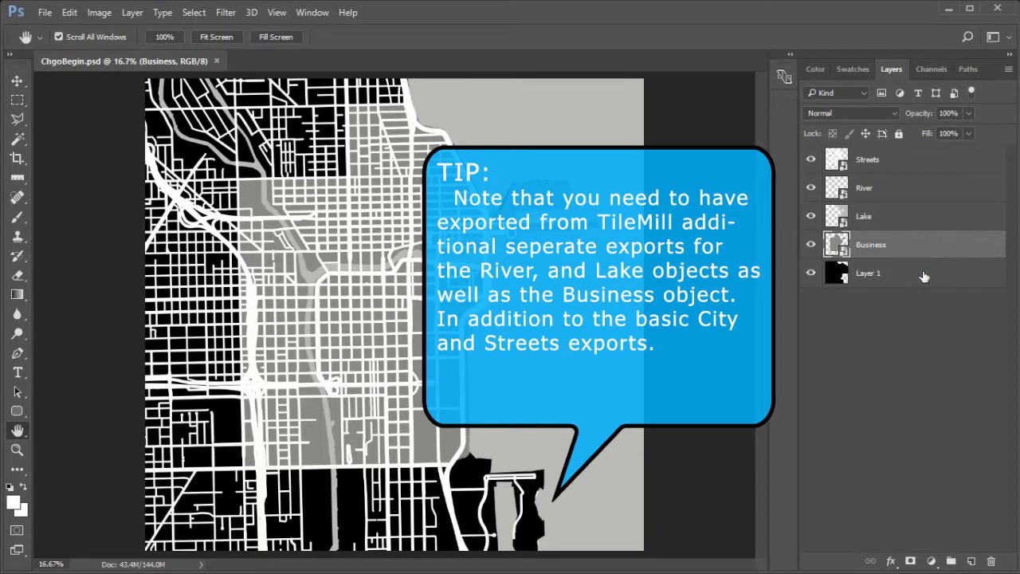
pyautogui.click(923, 275)
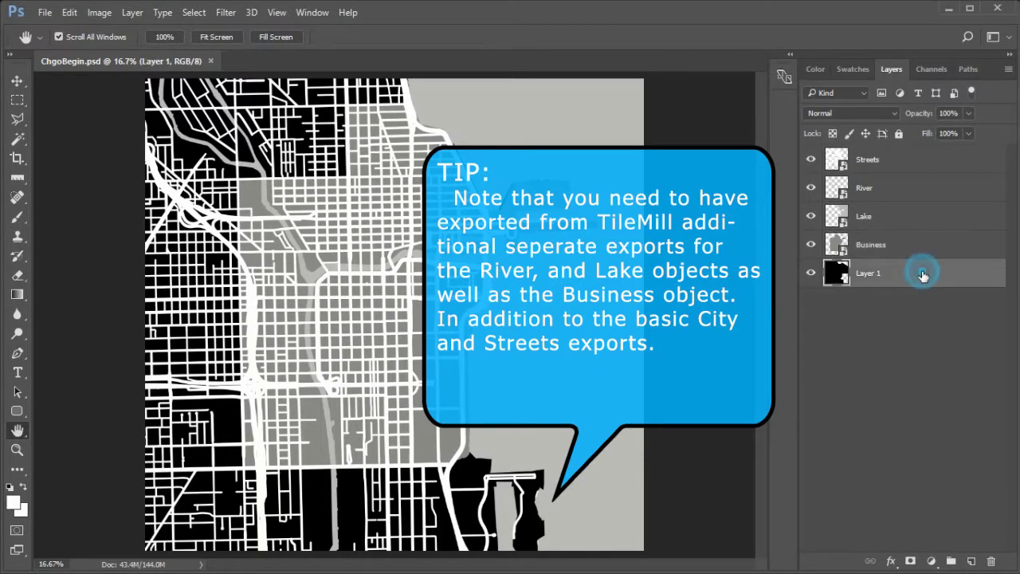
pyautogui.doubleClick(868, 273)
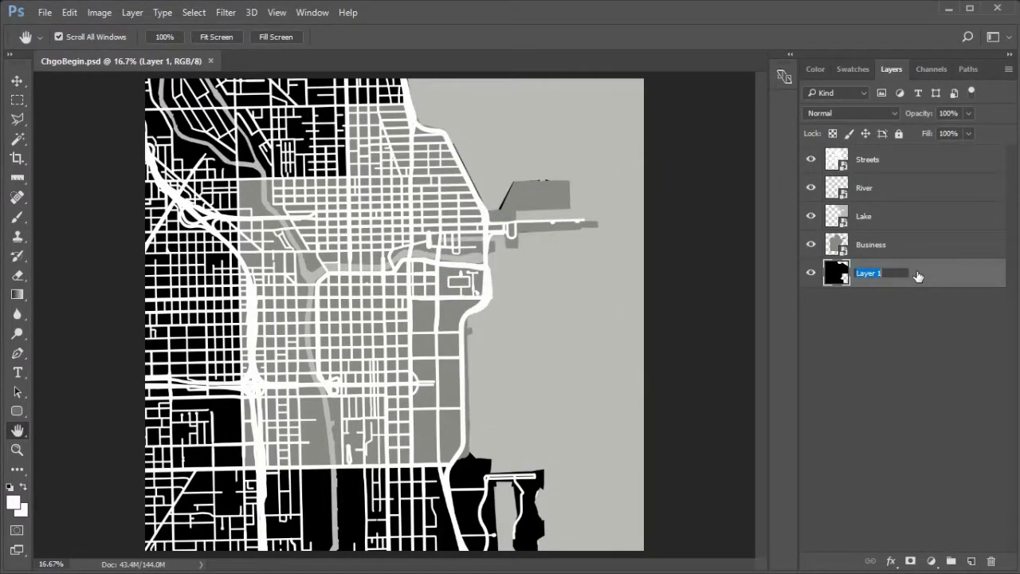
pyautogui.write('City')
pyautogui.press('Return')
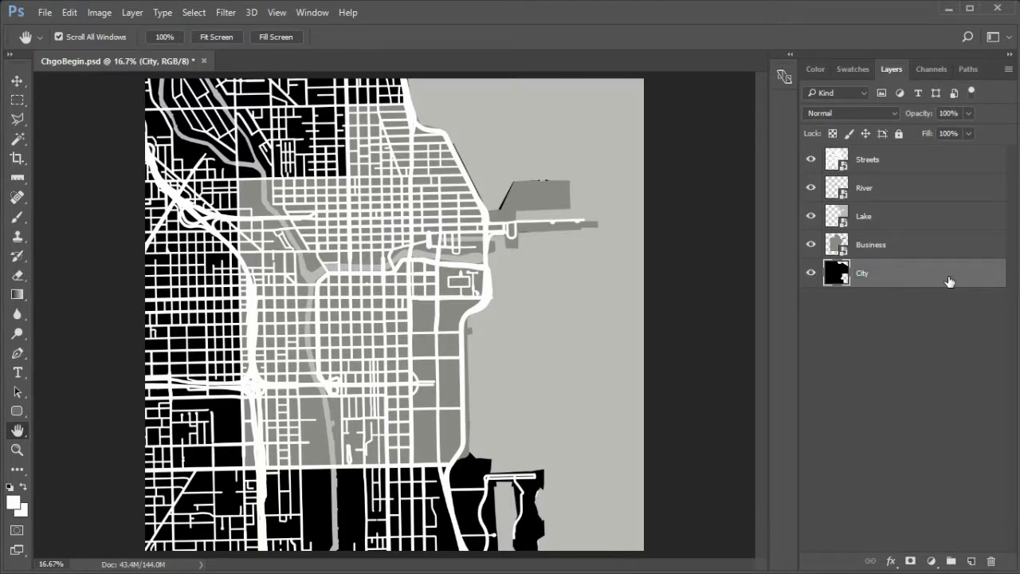
# Select all five layers, Streets through City, and rasterize them
pyautogui.click(899, 164)
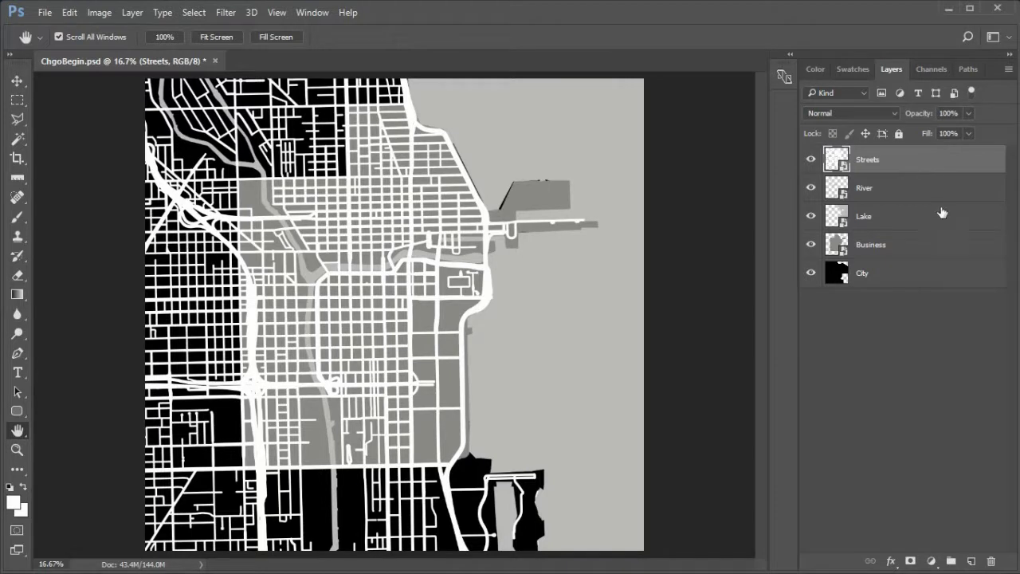
pyautogui.keyDown('shift'); pyautogui.click(935, 280); pyautogui.keyUp('shift')
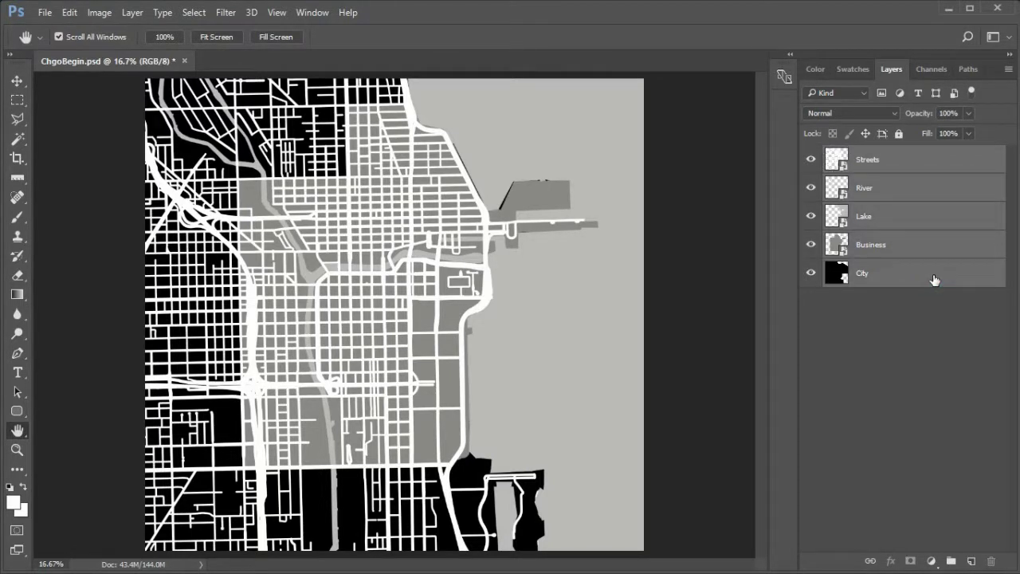
pyautogui.rightClick(934, 274)
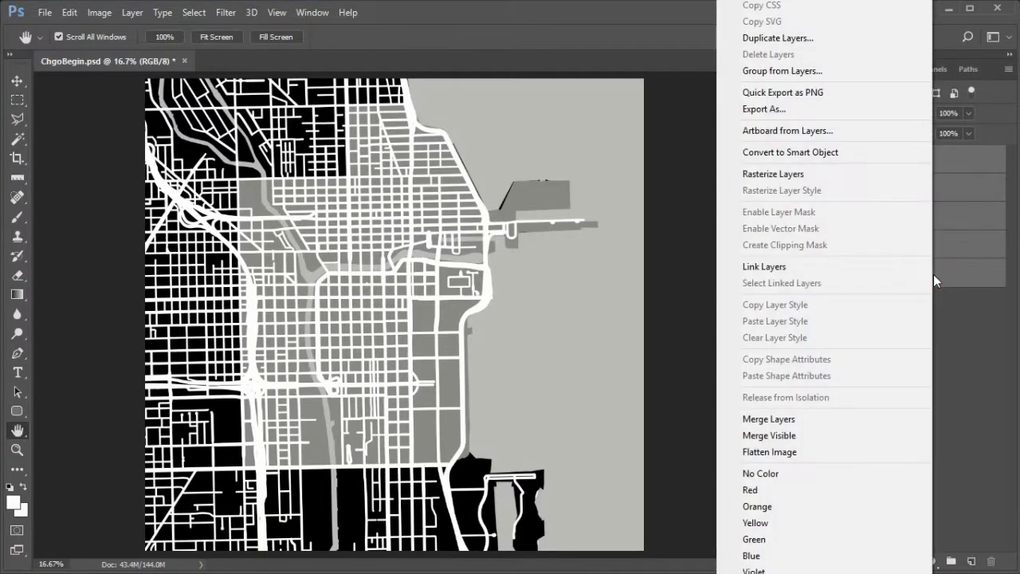
pyautogui.click(858, 183)
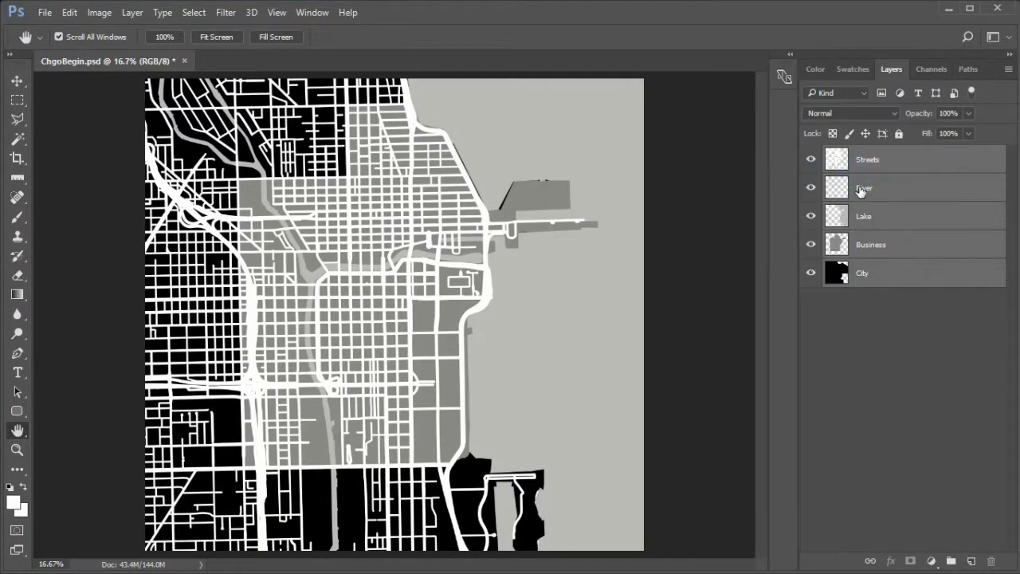
# Crop the map to a 1:1 square of 3694 px, trimming the top and deleting cropped pixels
pyautogui.click(931, 159)
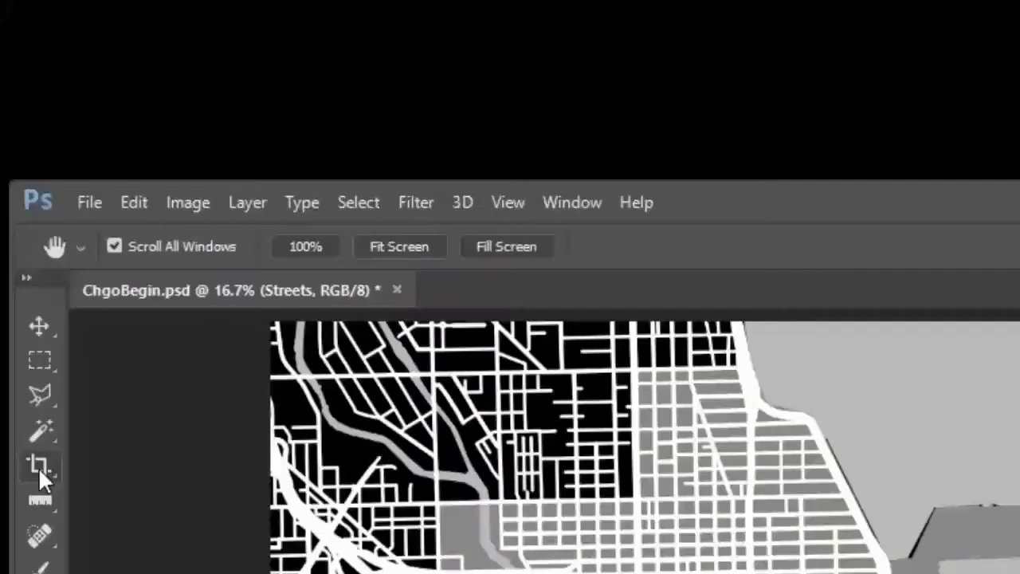
pyautogui.click(32, 372)
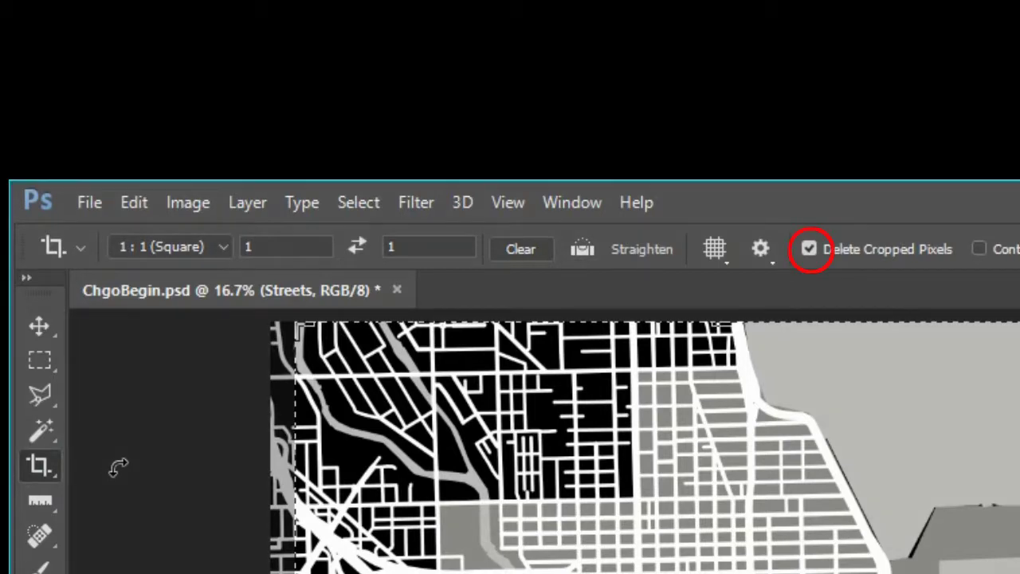
pyautogui.press('alt')
pyautogui.moveTo(724, 330); pyautogui.dragTo(724, 332)
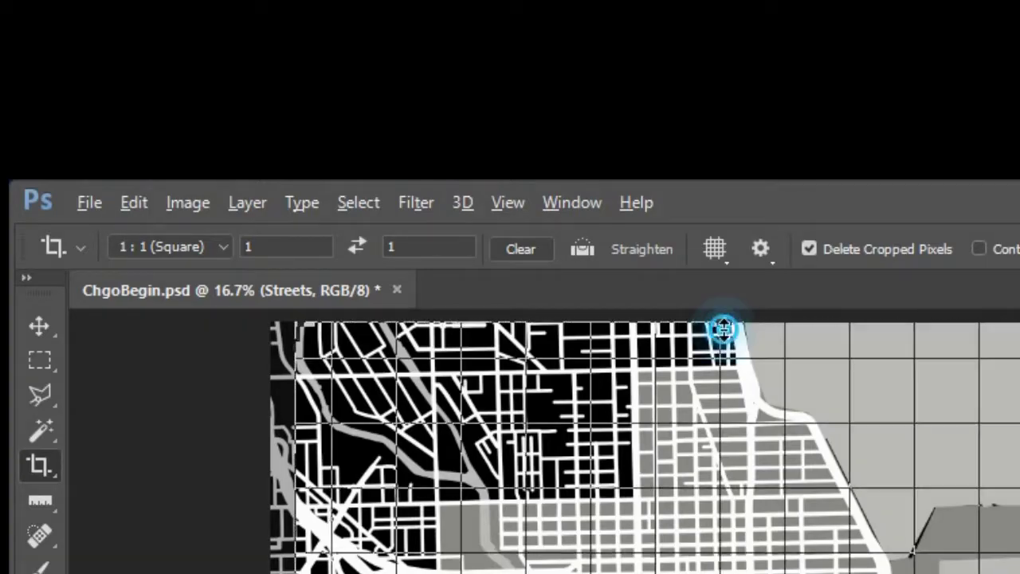
pyautogui.moveTo(395, 84); pyautogui.dragTo(395, 89)
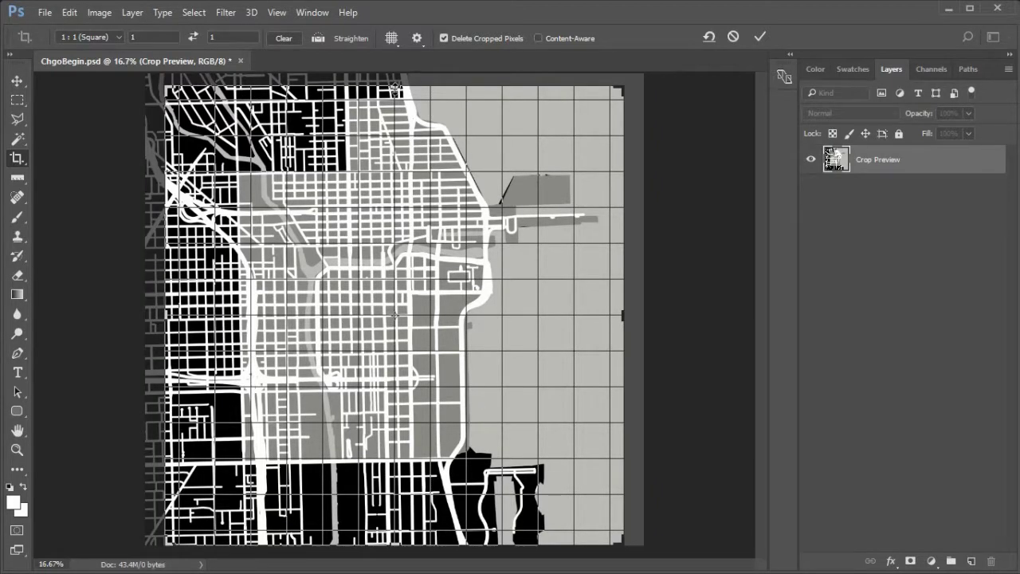
pyautogui.press('Return')
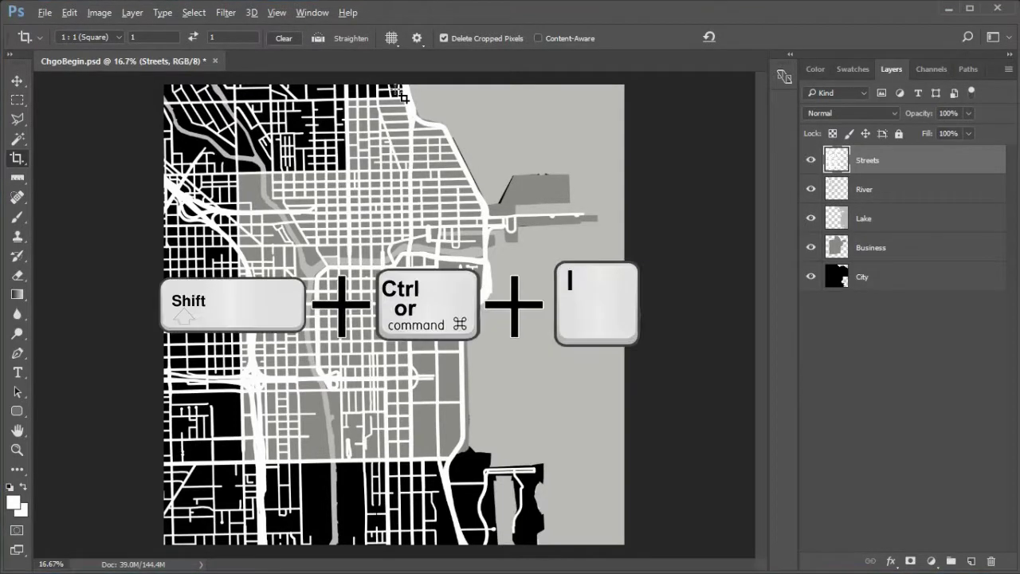
# Resample the image to 4000 × 4000 px by setting the width to 4000 px
pyautogui.hotkey('ctrl', 'alt', 'i')
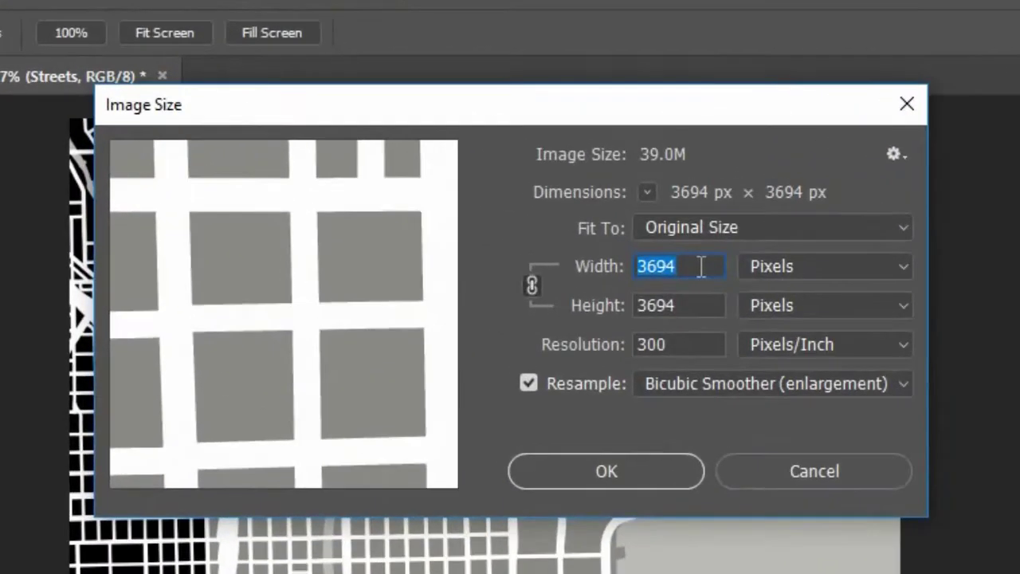
pyautogui.doubleClick(527, 174)
pyautogui.write('4000')
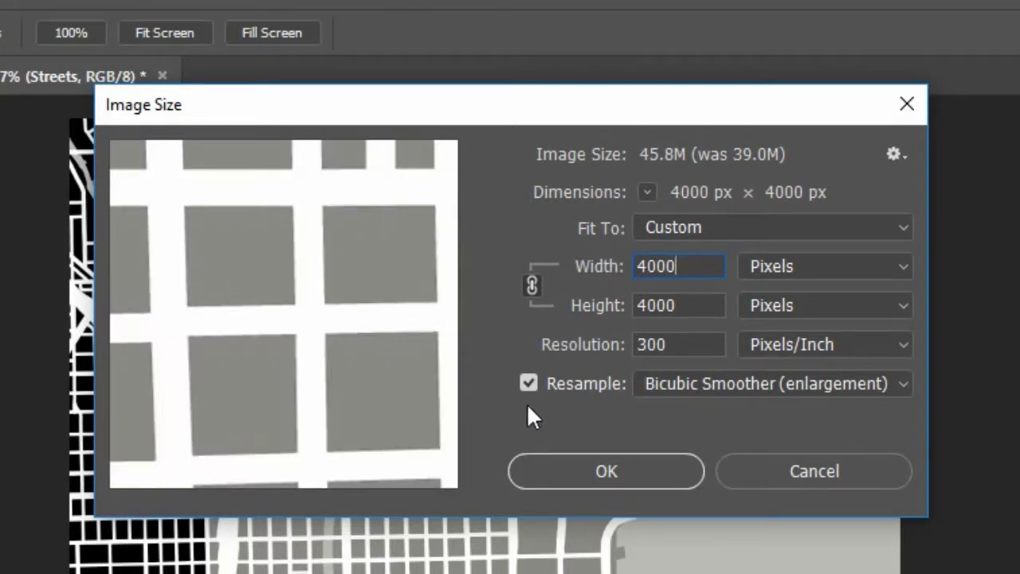
pyautogui.click(607, 469)
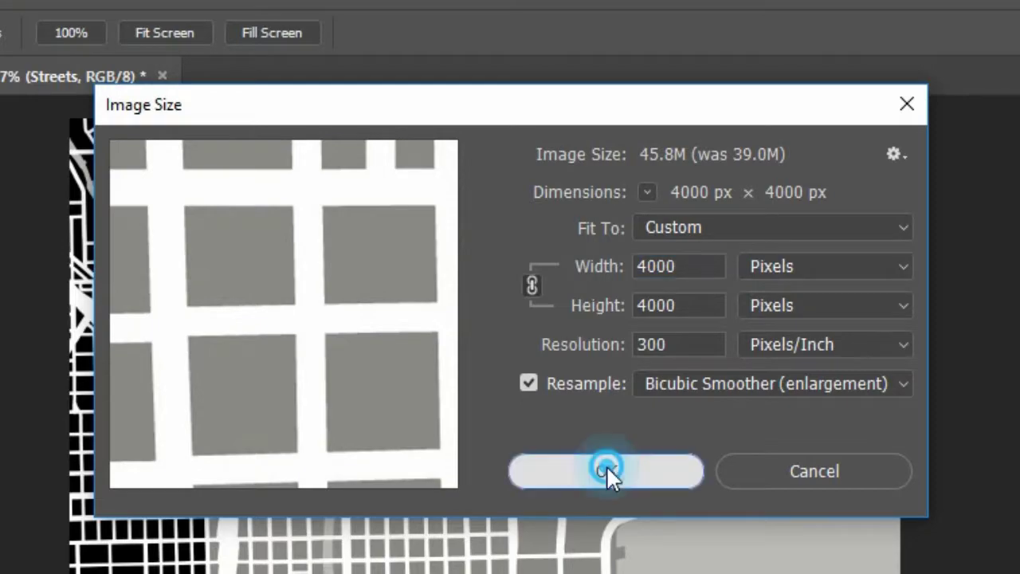
pyautogui.press('c')
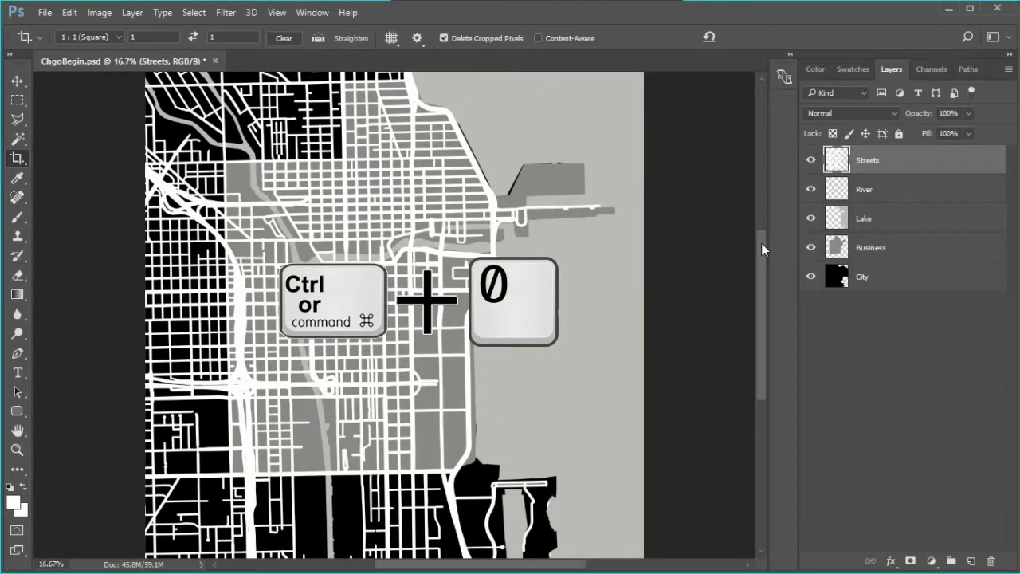
# Fit the 4000 px map on screen and save ChgoBegin.psd
pyautogui.hotkey('ctrl', '0')
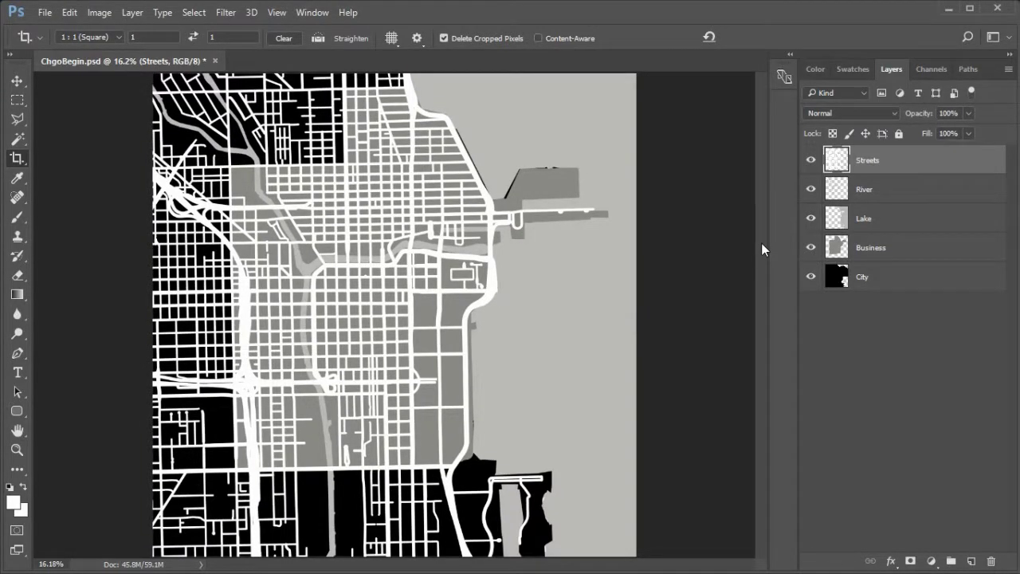
pyautogui.click(45, 13)
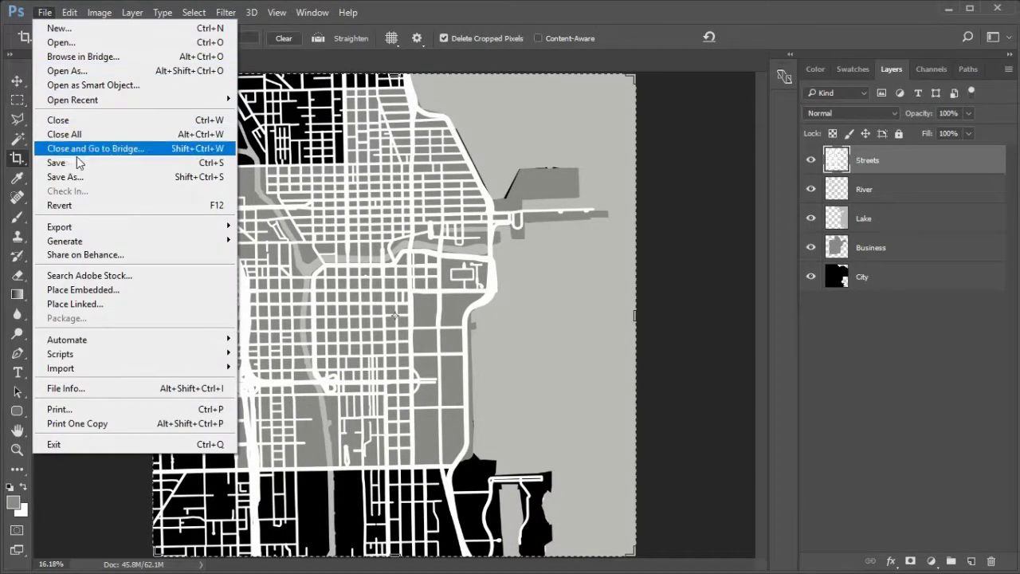
pyautogui.click(78, 163)
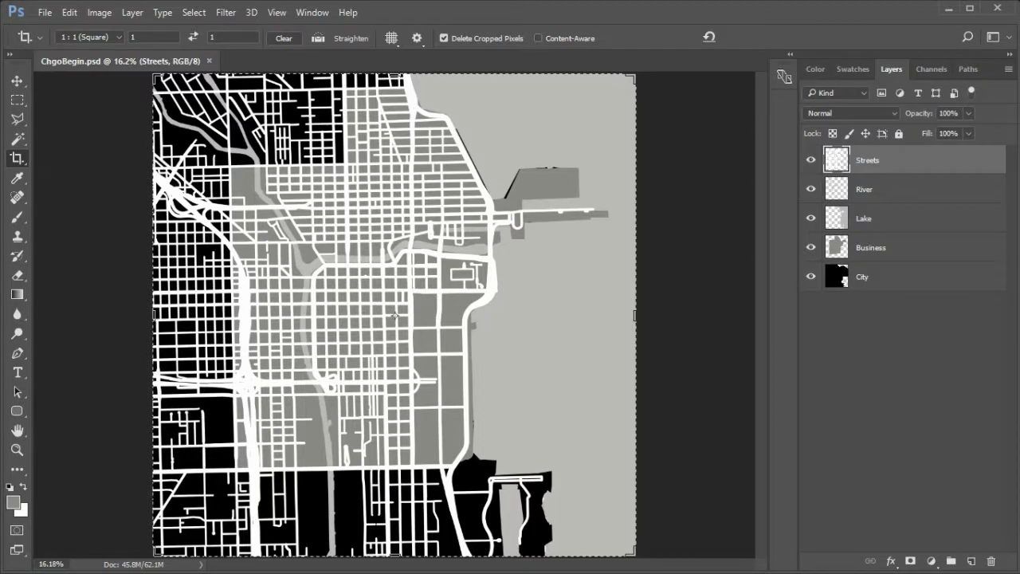
pyautogui.click(17, 435)
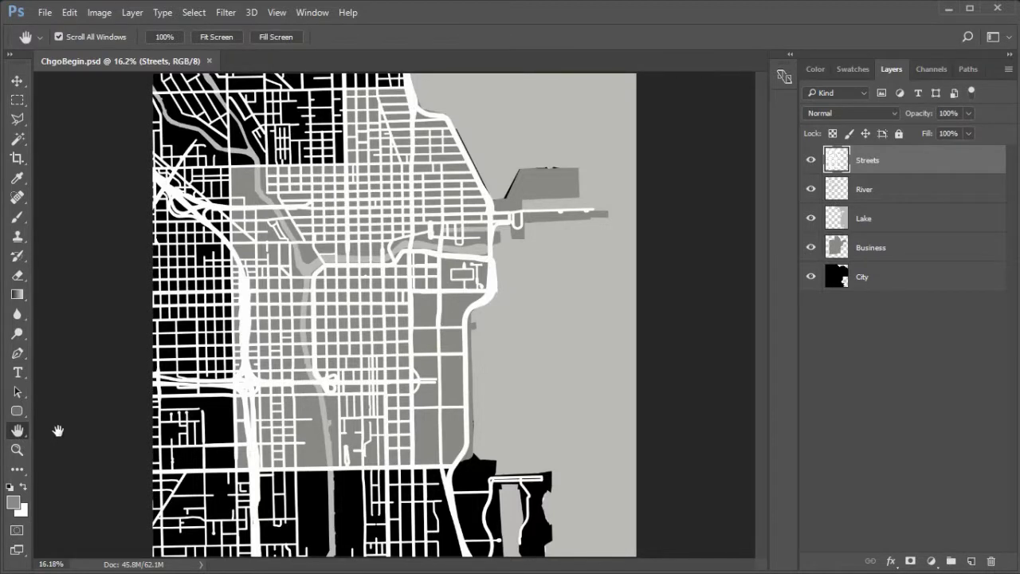
# Mask the City layer with the Lake layer's shape to hide its lake area, then reshow Lake
pyautogui.click(917, 219)
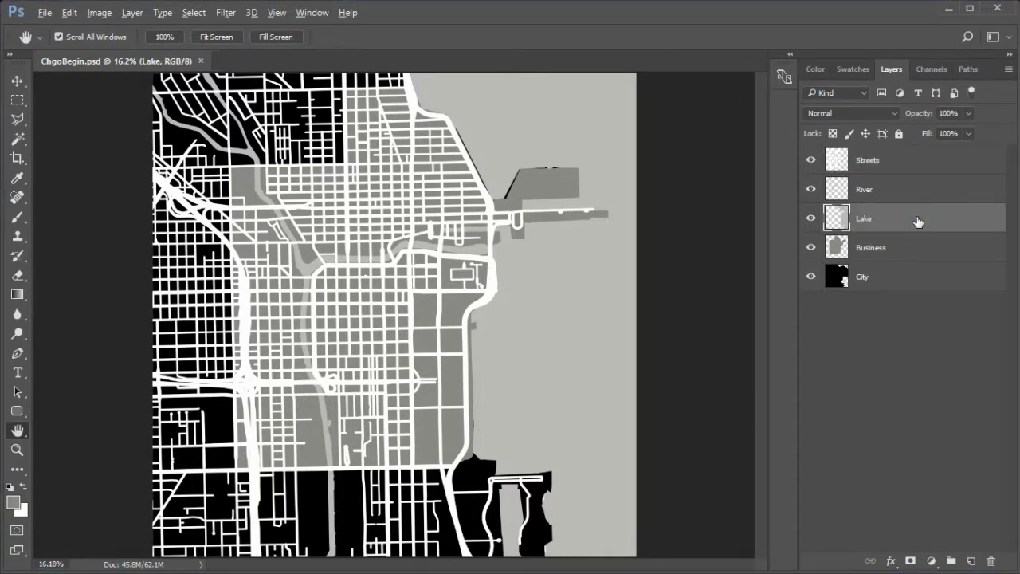
pyautogui.click(811, 218)
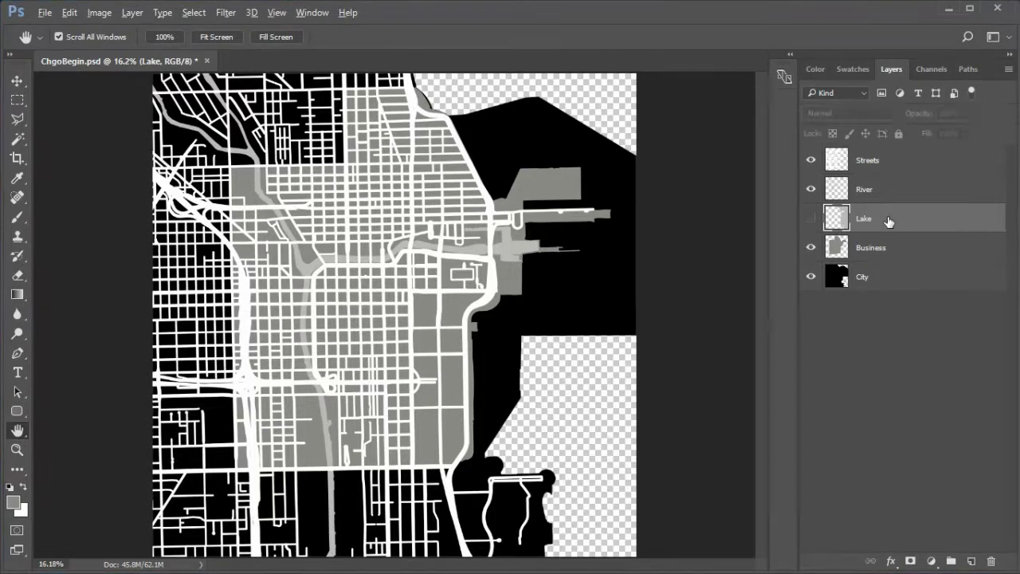
pyautogui.click(908, 280)
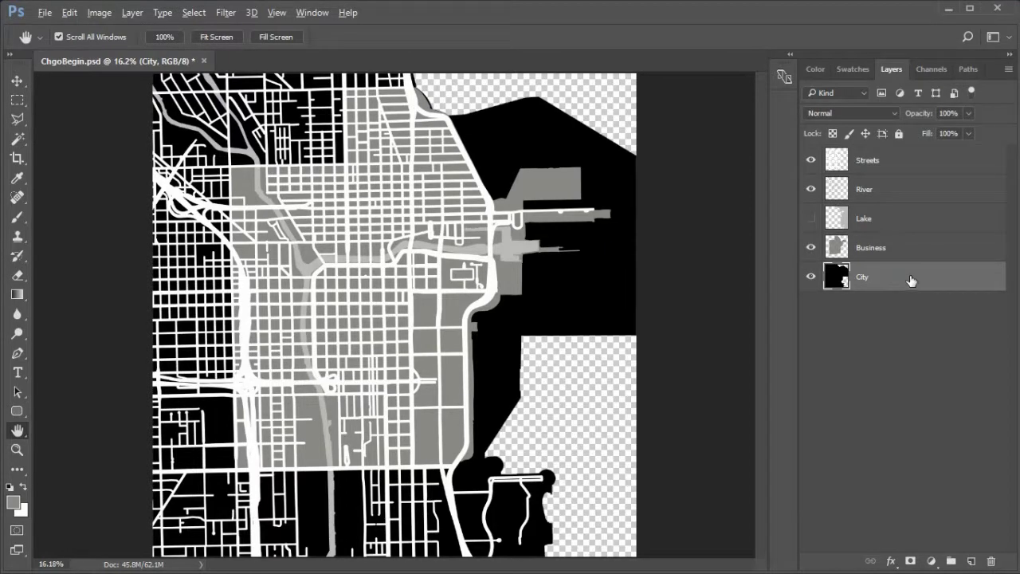
pyautogui.moveTo(910, 274); pyautogui.dragTo(843, 222)
pyautogui.keyDown('ctrl'); pyautogui.click(843, 221); pyautogui.keyUp('ctrl')
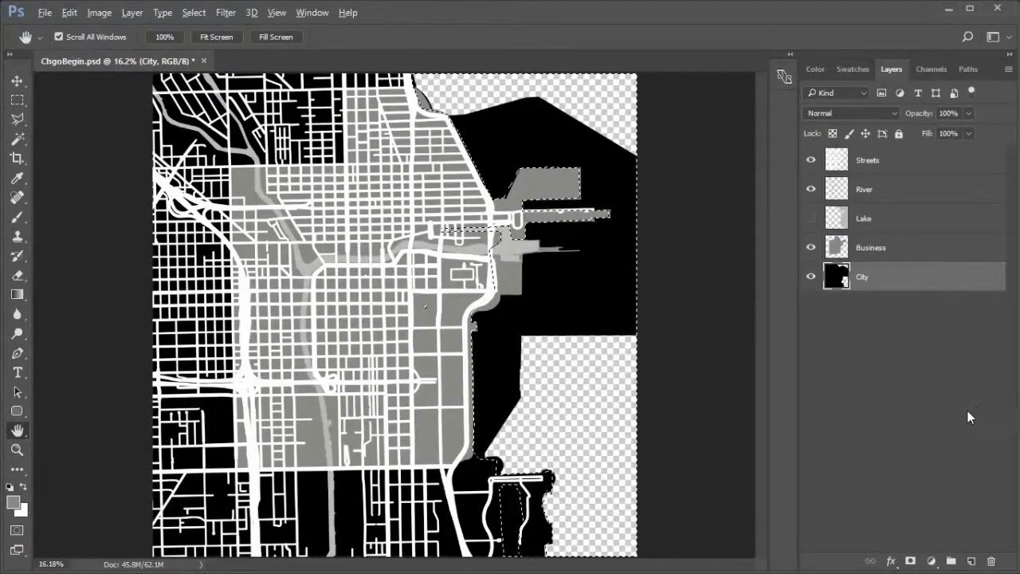
pyautogui.press('alt')
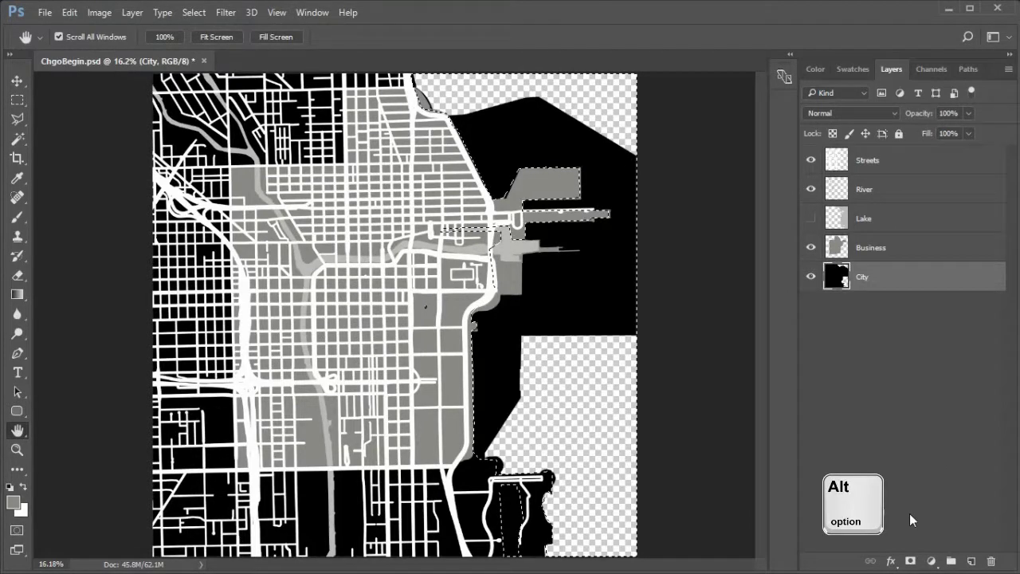
pyautogui.keyDown('alt'); pyautogui.click(911, 561); pyautogui.keyUp('alt')
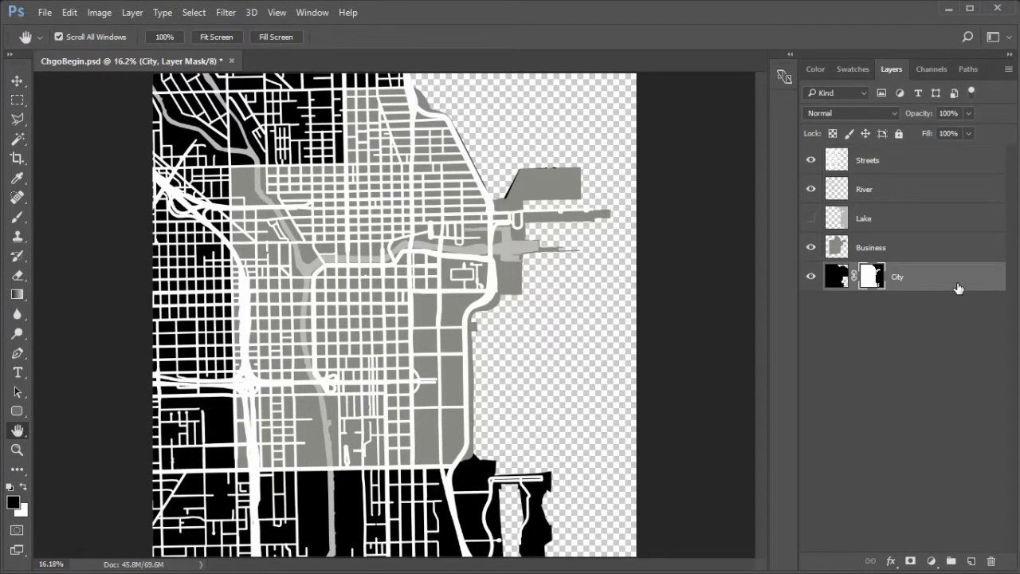
pyautogui.click(811, 219)
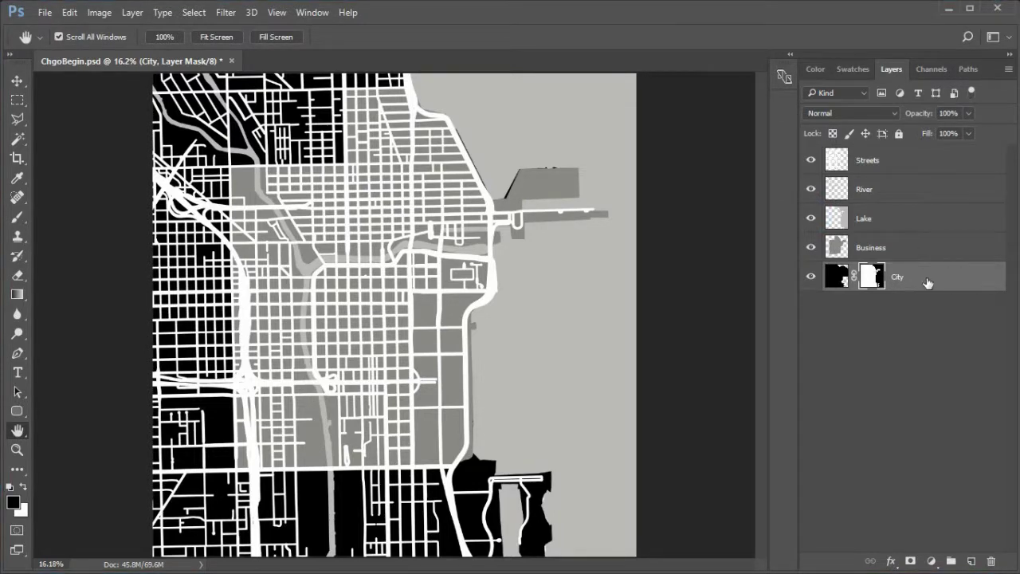
# On the Business layer, brush grey over the black pier-shoreline sliver within the City mask selection, then deselect
pyautogui.click(923, 247)
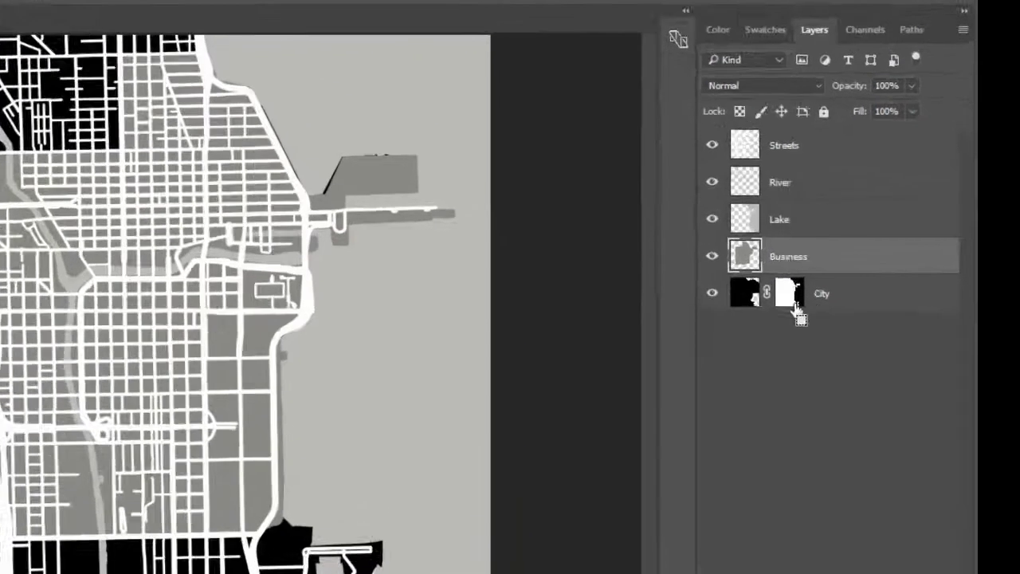
pyautogui.keyDown('ctrl'); pyautogui.click(792, 303); pyautogui.keyUp('ctrl')
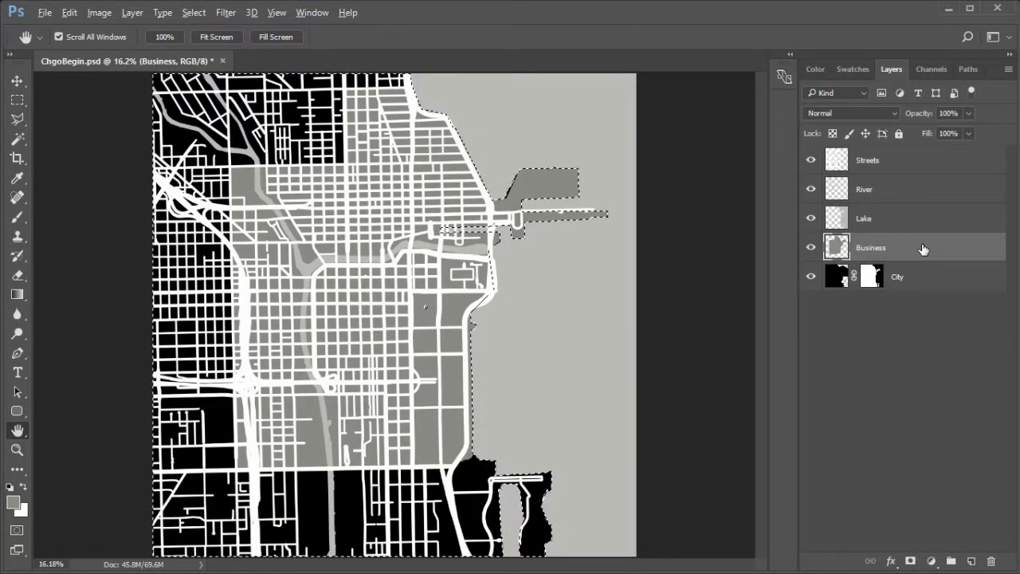
pyautogui.press('b')
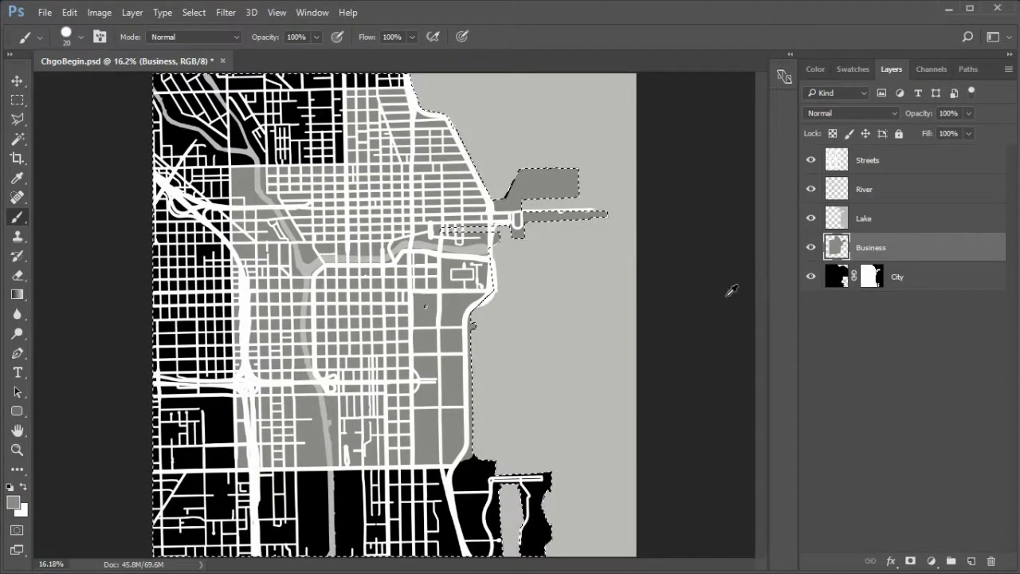
pyautogui.scroll(-1, 430, 304)
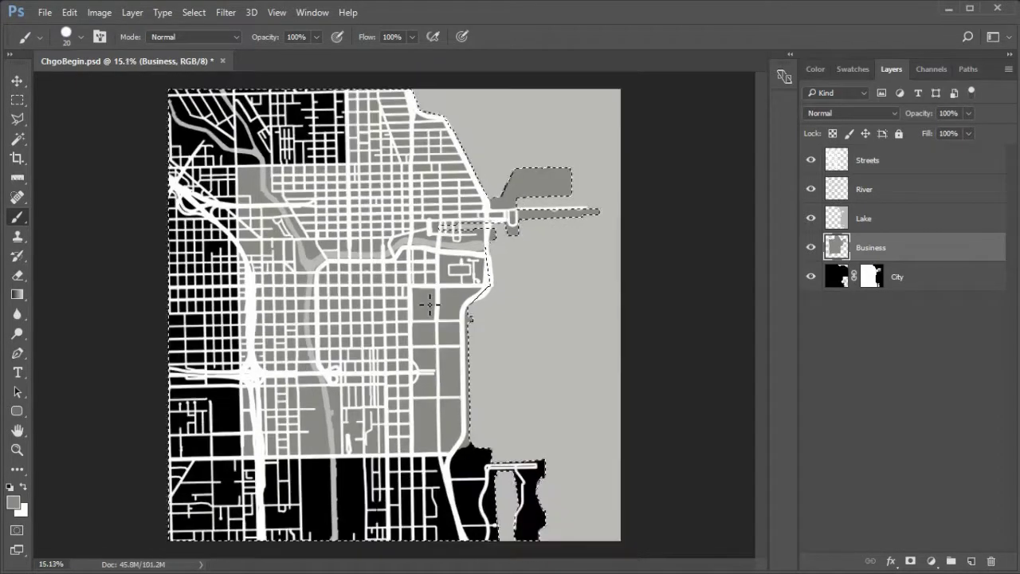
pyautogui.scroll(8, 498, 187)
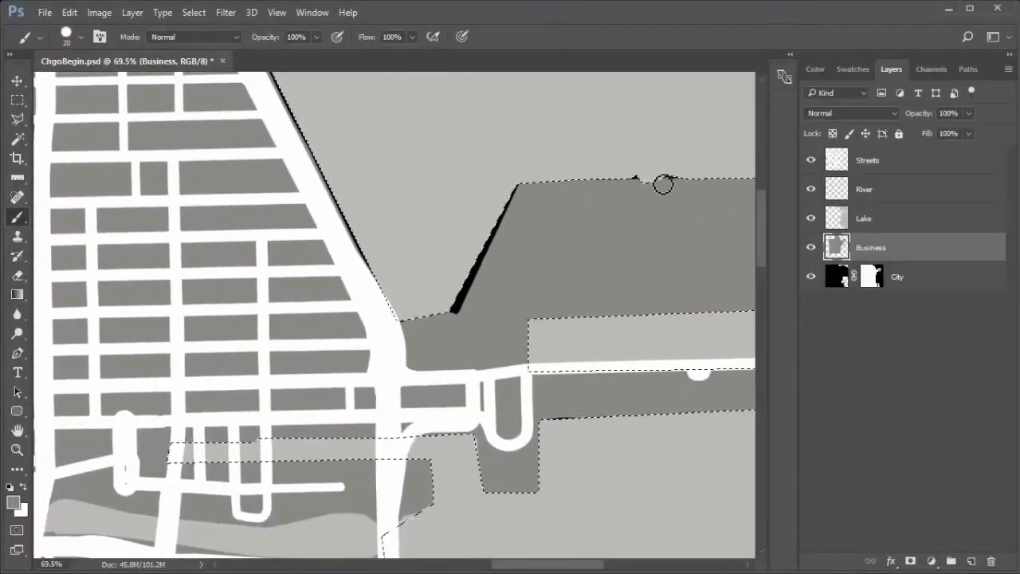
pyautogui.moveTo(663, 184)
pyautogui.mouseDown()
pyautogui.moveTo(536, 189)
pyautogui.moveTo(450, 311)
pyautogui.mouseUp()
pyautogui.scroll(1, 450, 311)
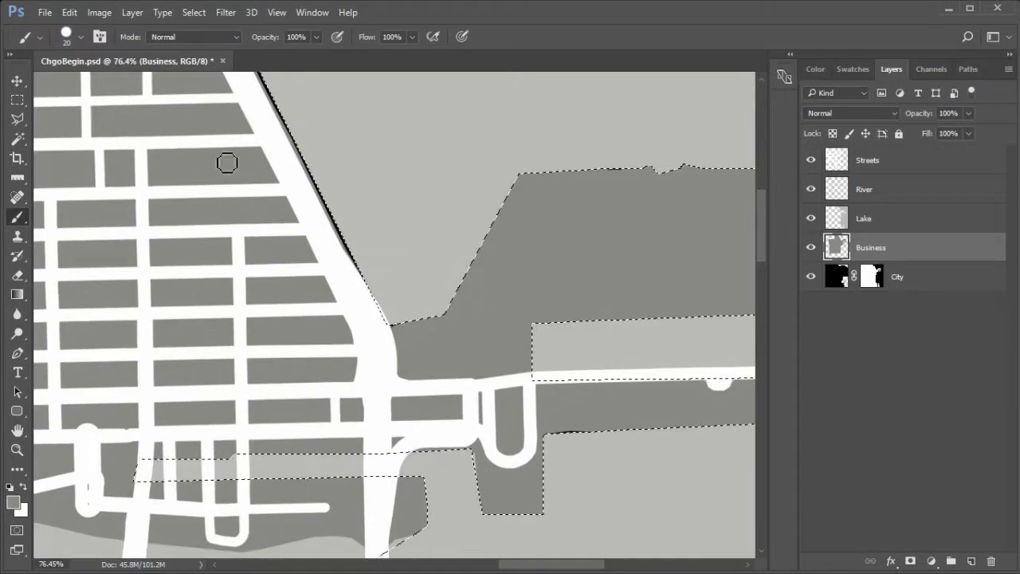
pyautogui.scroll(3, 226, 162)
pyautogui.hscroll(-2, 258, 103)
pyautogui.moveTo(307, 109)
pyautogui.mouseDown()
pyautogui.moveTo(467, 412)
pyautogui.moveTo(417, 244)
pyautogui.mouseUp()
pyautogui.hotkey('ctrl', '0')
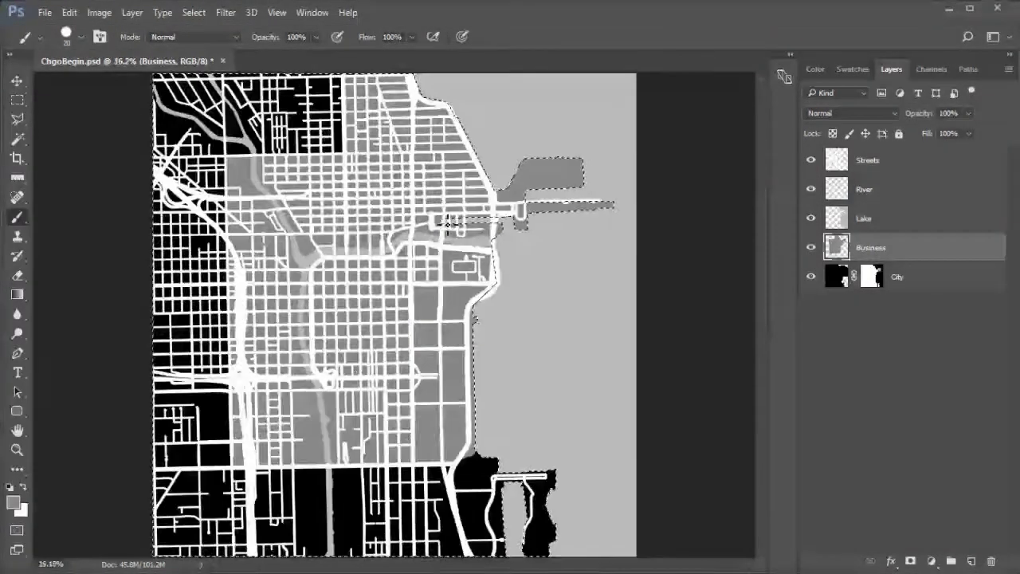
pyautogui.hotkey('ctrl', 'd')
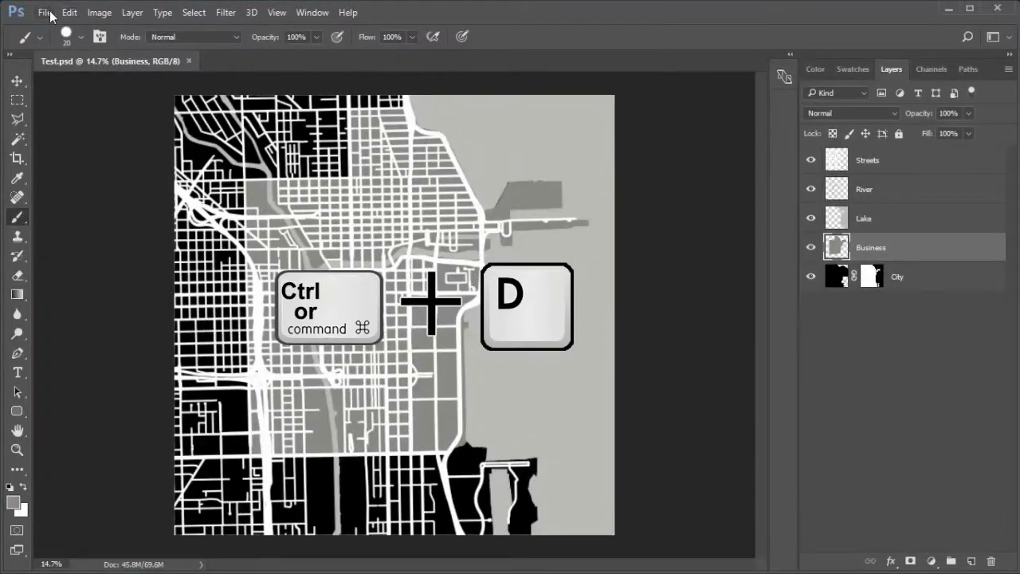
# Save the map under the new name Chgo1.psd in the Project Chicago folder
pyautogui.click(49, 15)
pyautogui.click(71, 176)
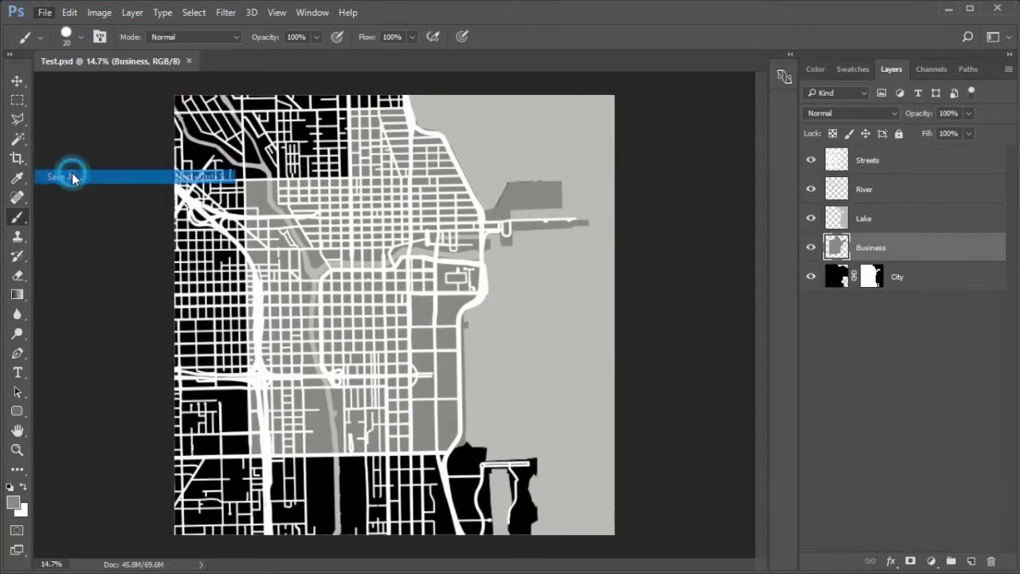
pyautogui.click(131, 314)
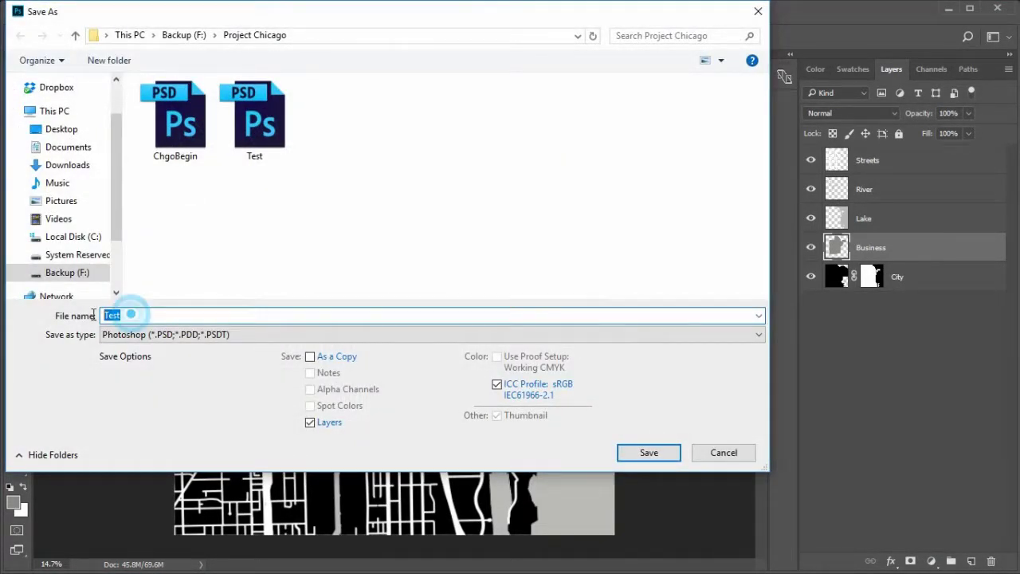
pyautogui.write('Chgo1')
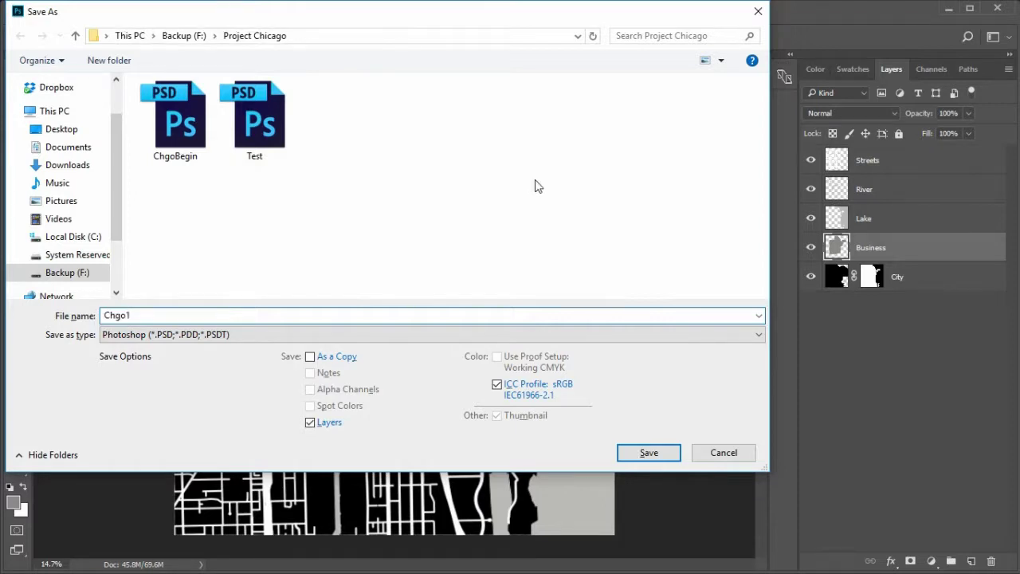
pyautogui.click(644, 456)
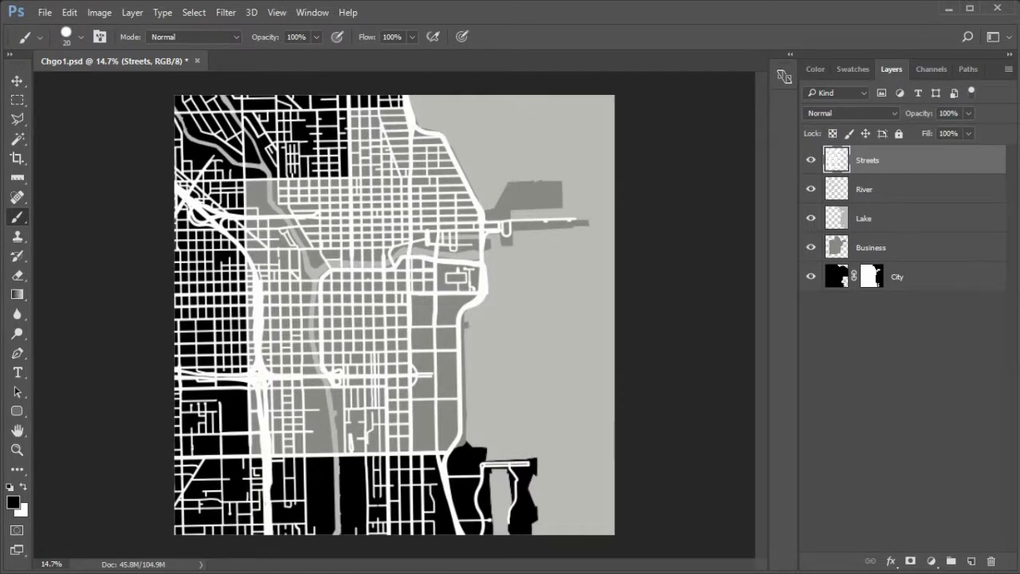
# Zoom in on the jagged left highway and sample its white as the foreground colour
pyautogui.press('z')
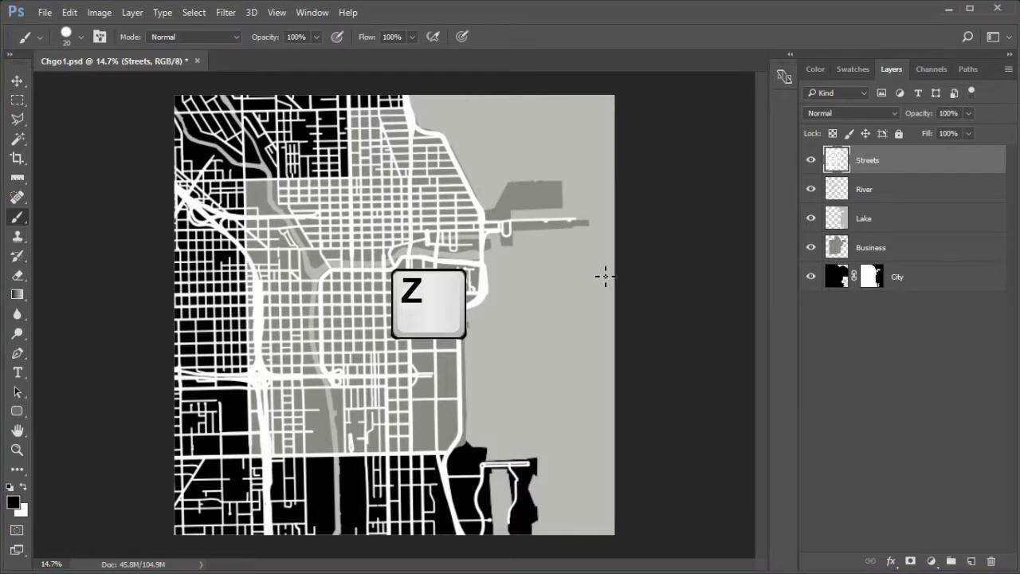
pyautogui.press('z')
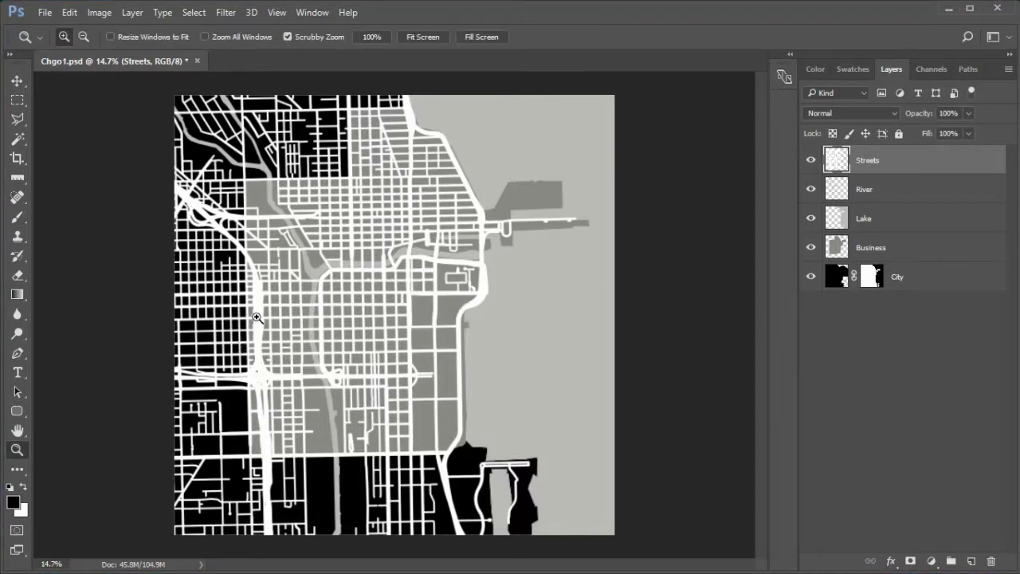
pyautogui.moveTo(254, 321); pyautogui.dragTo(169, 330)
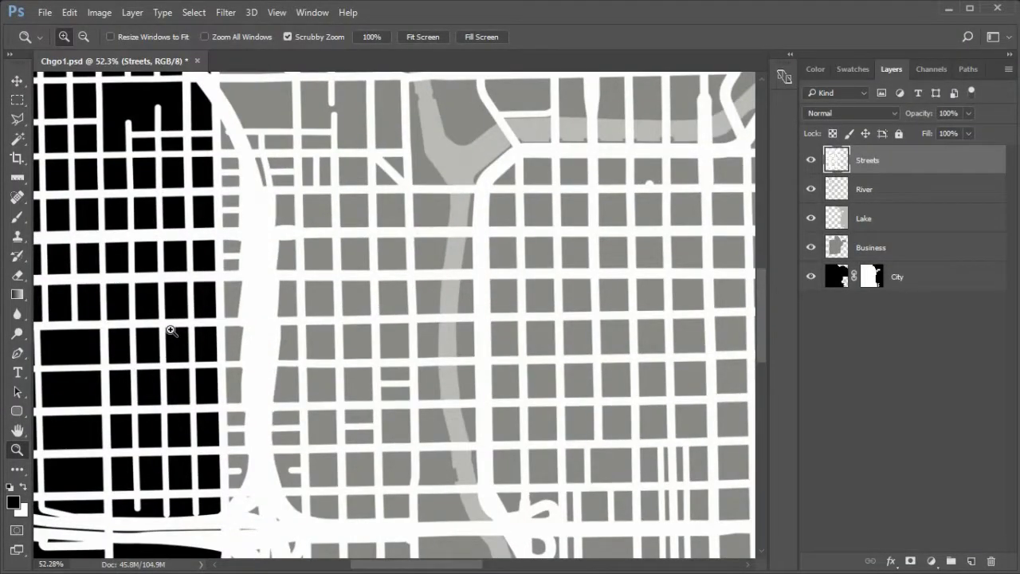
pyautogui.click(19, 218)
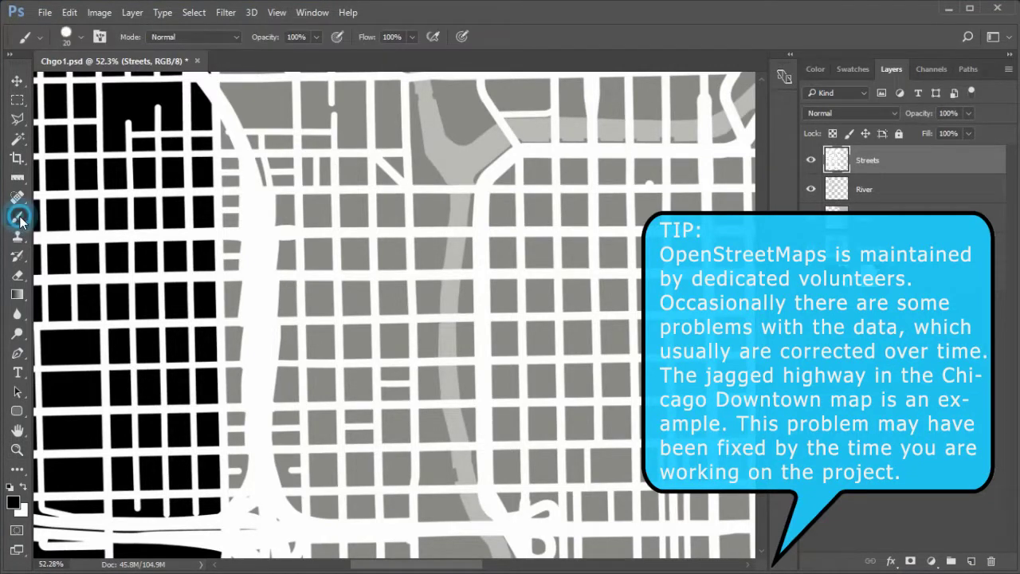
pyautogui.keyDown('alt'); pyautogui.click(267, 271); pyautogui.keyUp('alt')
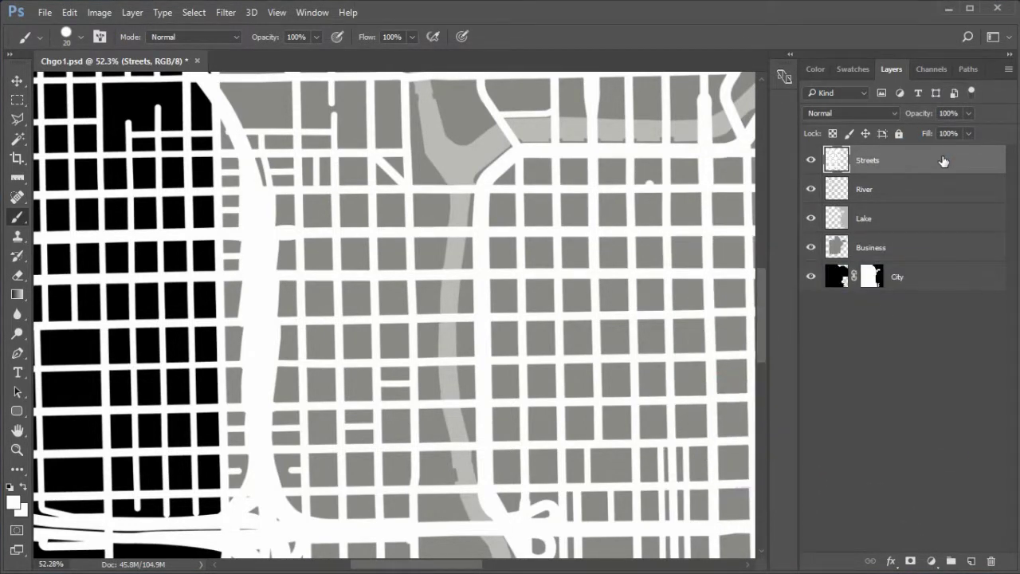
pyautogui.press('p')
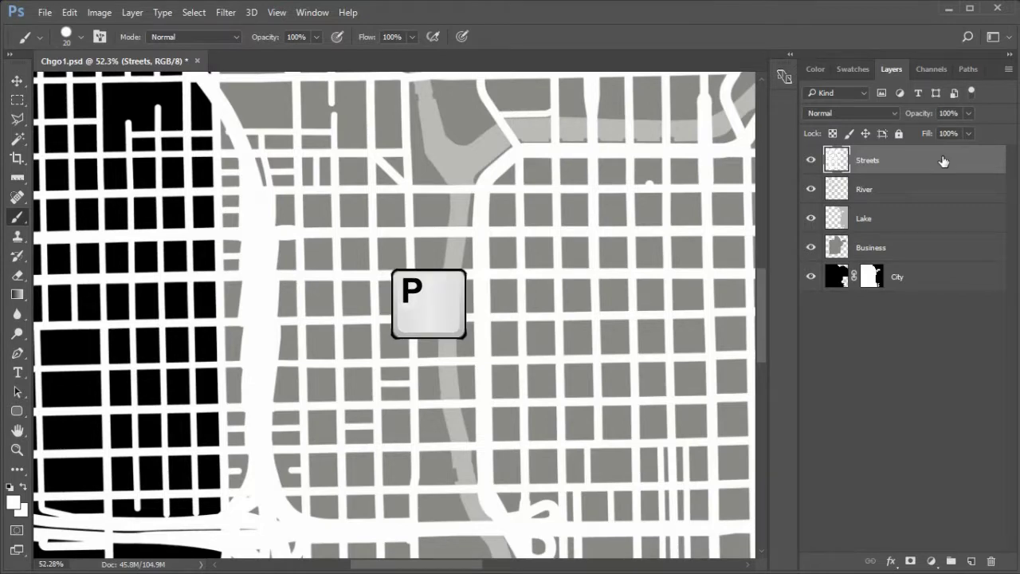
pyautogui.press('p')
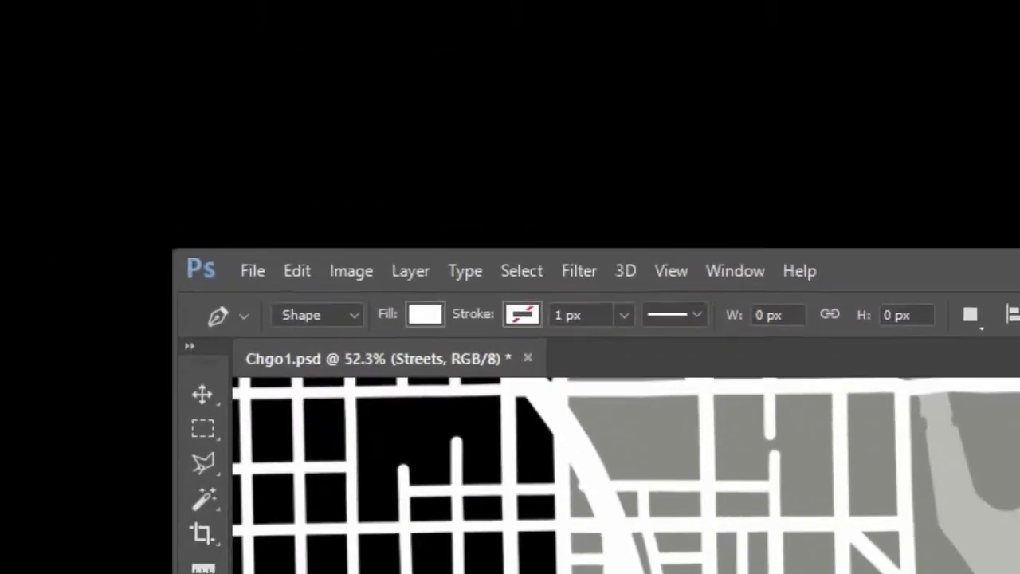
# Trace a white pen-shape patch along the jagged highway edge, then delete its Shape 1 layer
pyautogui.press('alt')
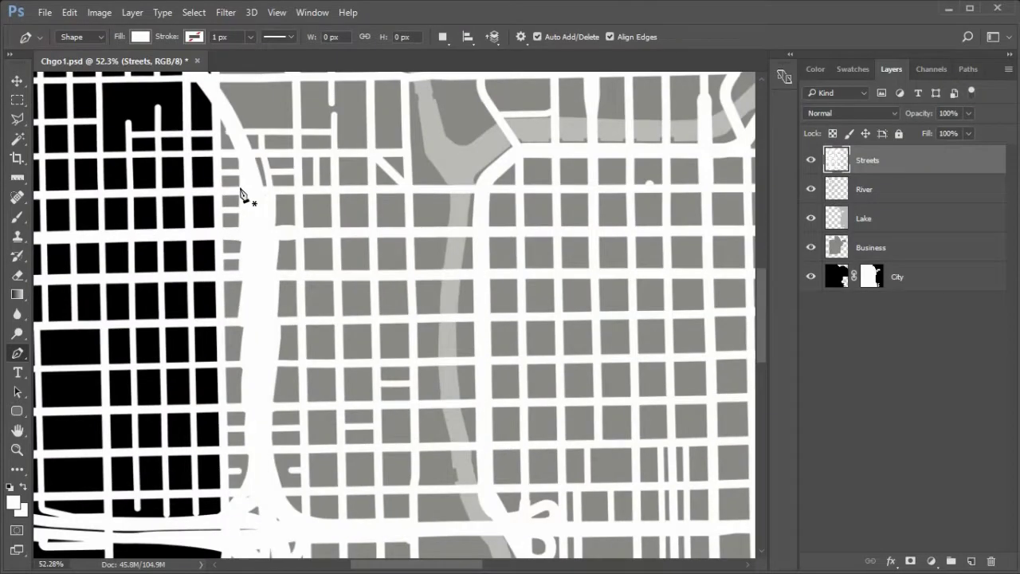
pyautogui.click(240, 189)
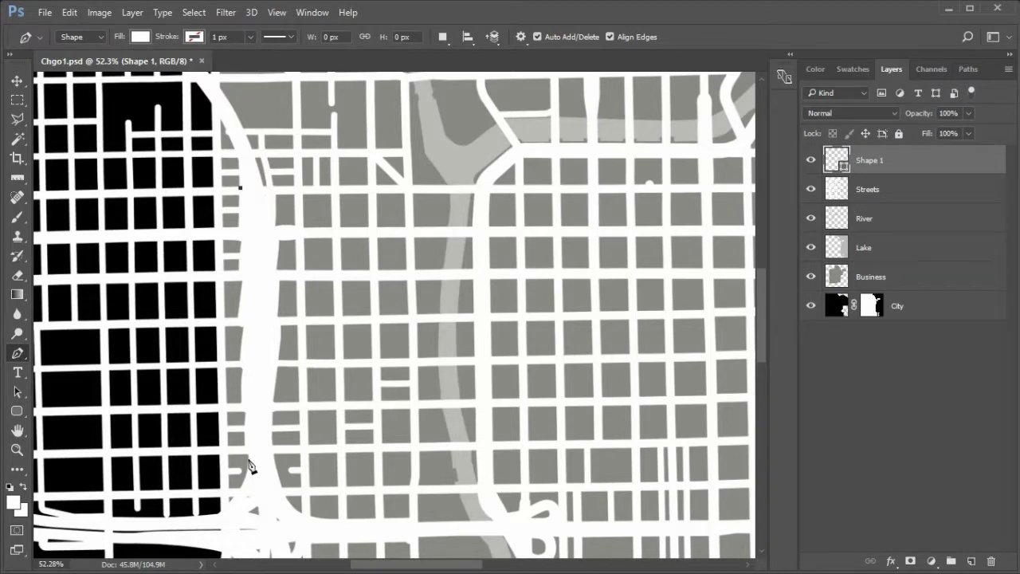
pyautogui.moveTo(248, 460); pyautogui.dragTo(266, 487)
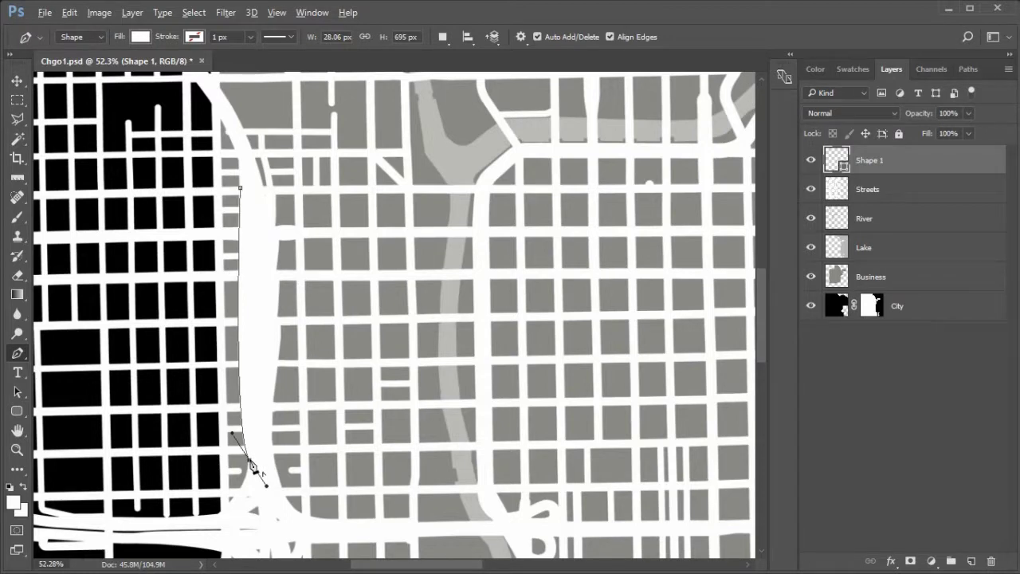
pyautogui.keyDown('alt'); pyautogui.click(249, 462); pyautogui.keyUp('alt')
pyautogui.click(271, 439)
pyautogui.moveTo(274, 196); pyautogui.dragTo(253, 189)
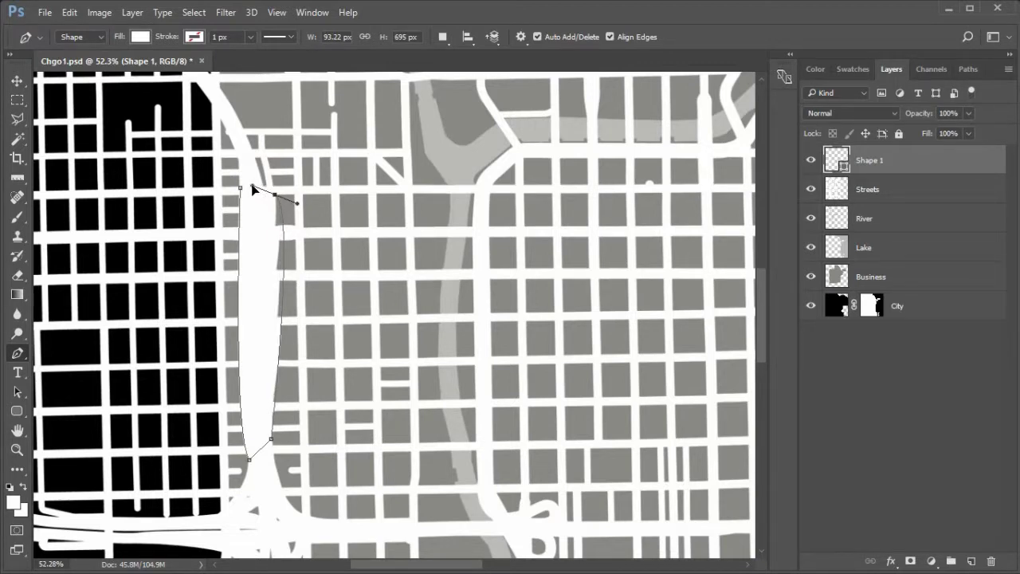
pyautogui.moveTo(253, 188); pyautogui.dragTo(254, 190)
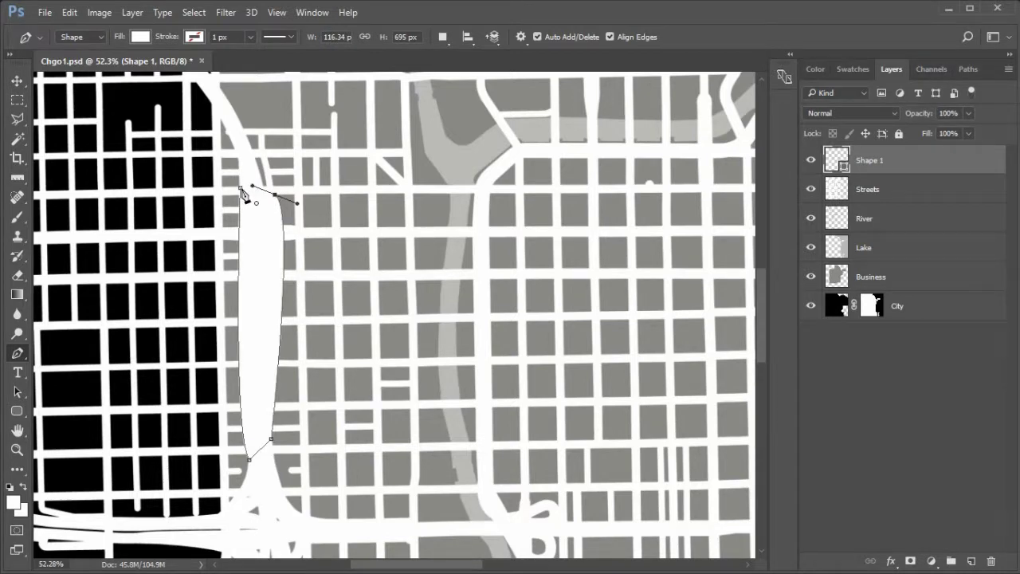
pyautogui.click(241, 190)
pyautogui.press('Return')
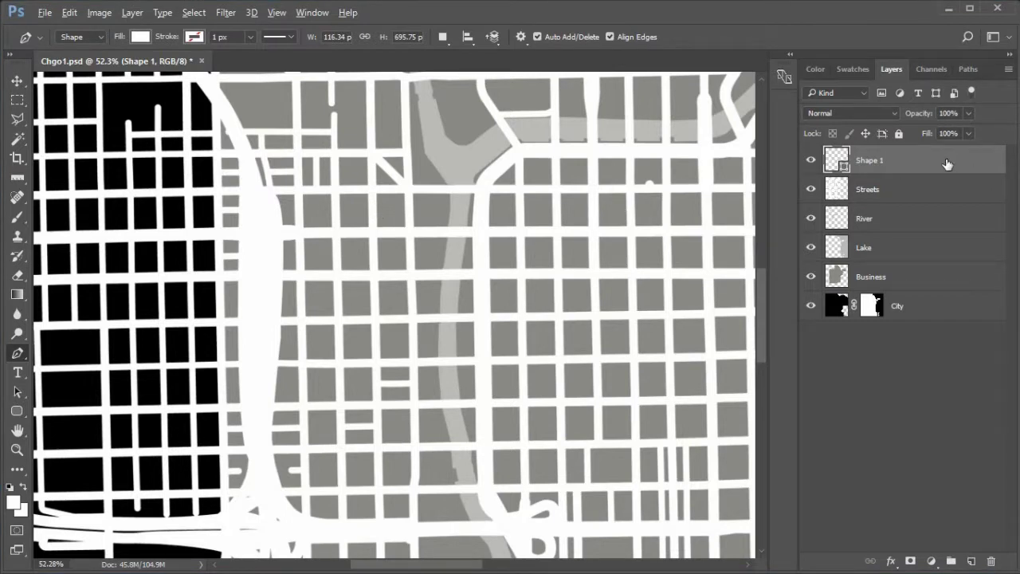
pyautogui.press('Delete')
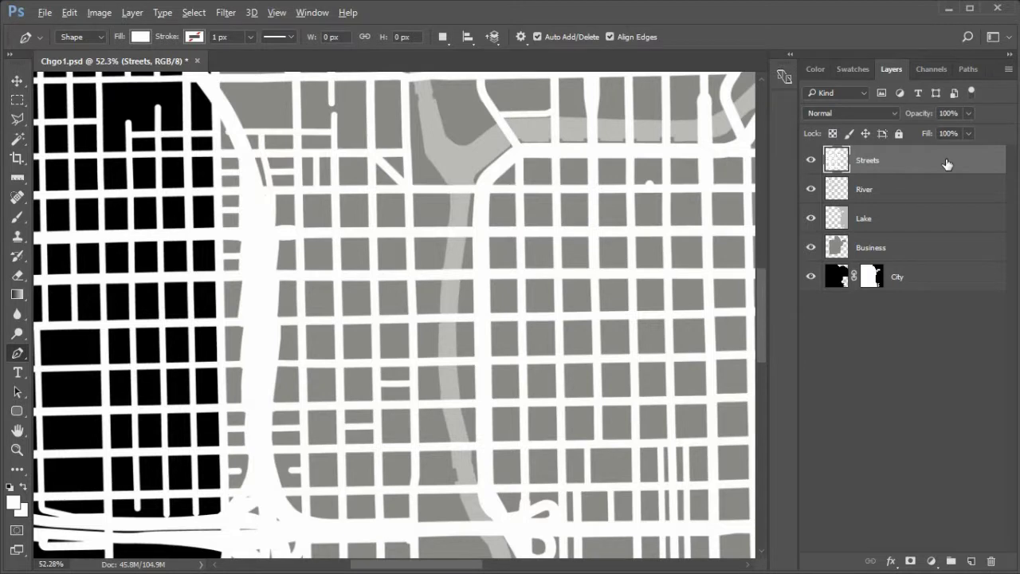
# Restore the deleted Shape 1 layer and rasterize it
pyautogui.hotkey('ctrl', 'z')
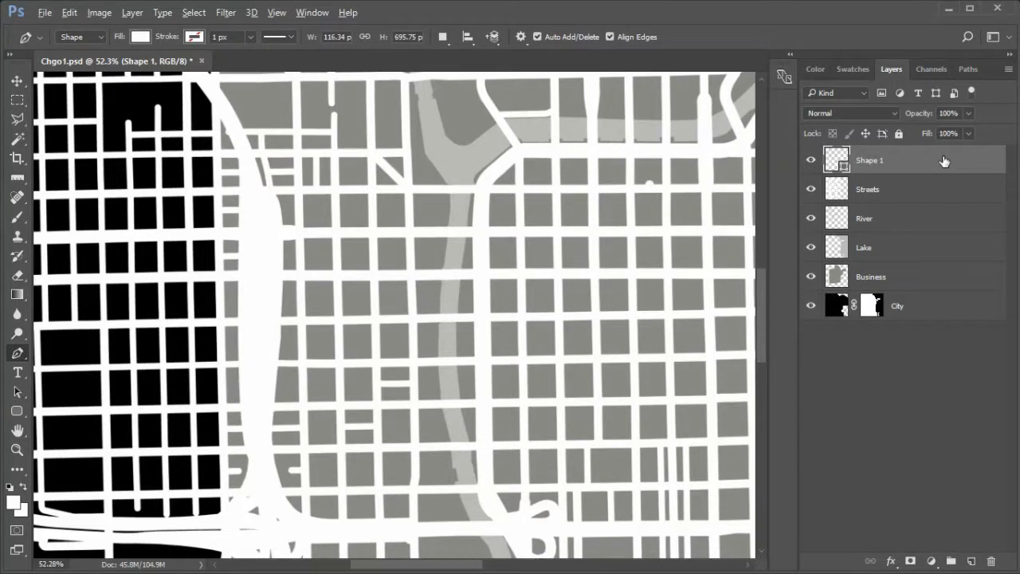
pyautogui.rightClick(943, 161)
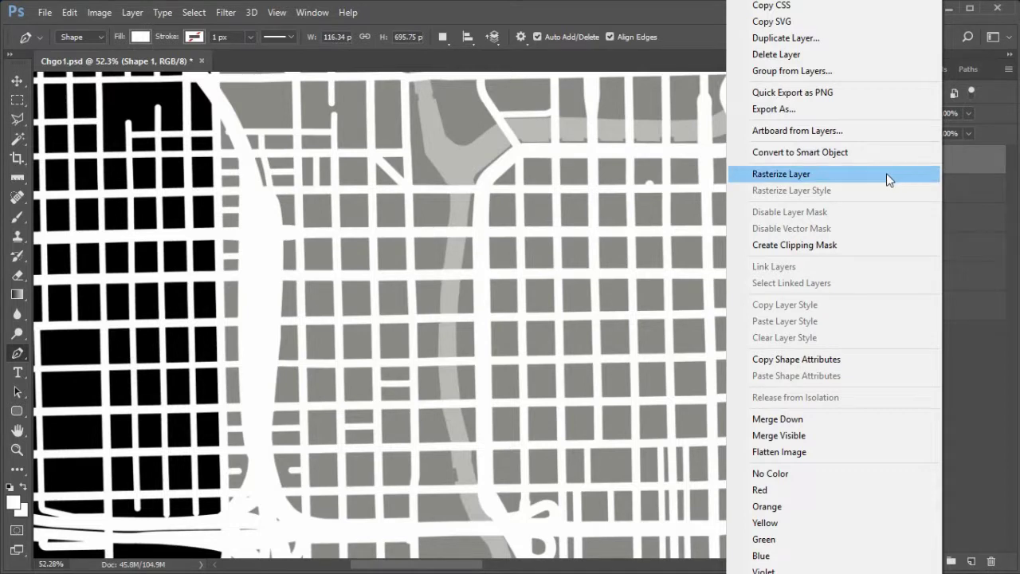
pyautogui.click(885, 173)
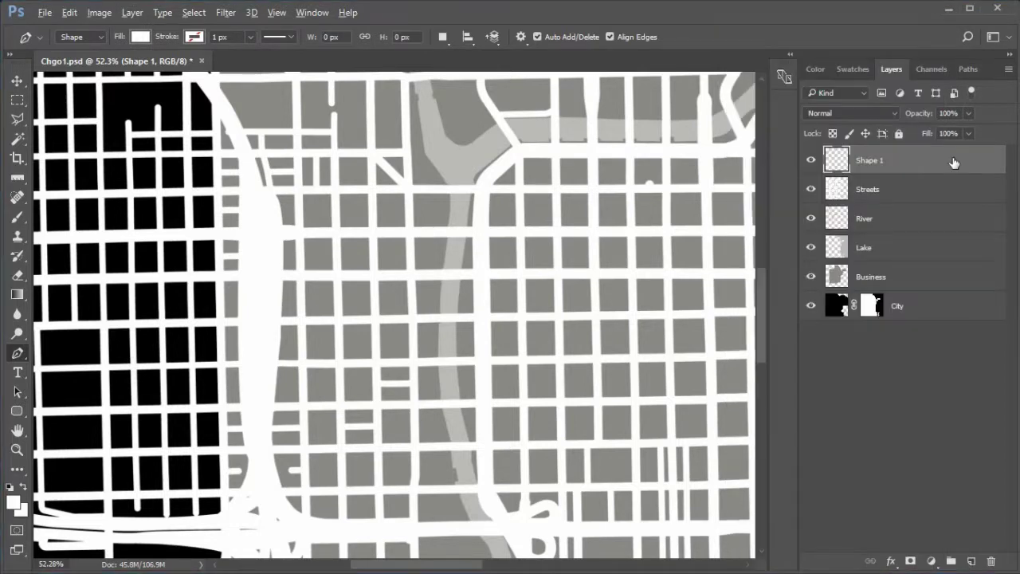
# Merge the rasterized patch with the Streets layer, name the result Streets, and fit the map on screen
pyautogui.keyDown('shift'); pyautogui.click(933, 195); pyautogui.keyUp('shift')
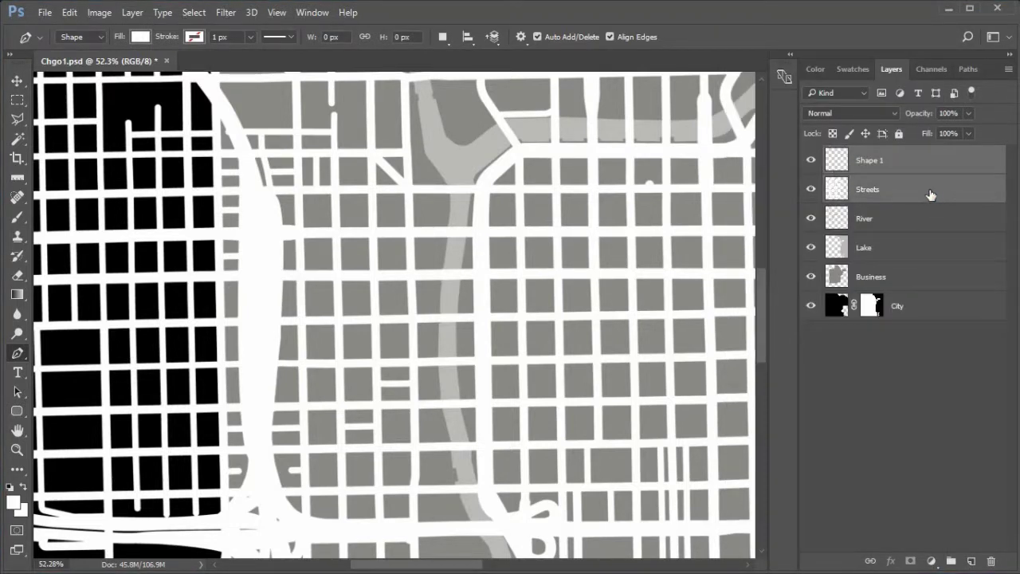
pyautogui.rightClick(930, 191)
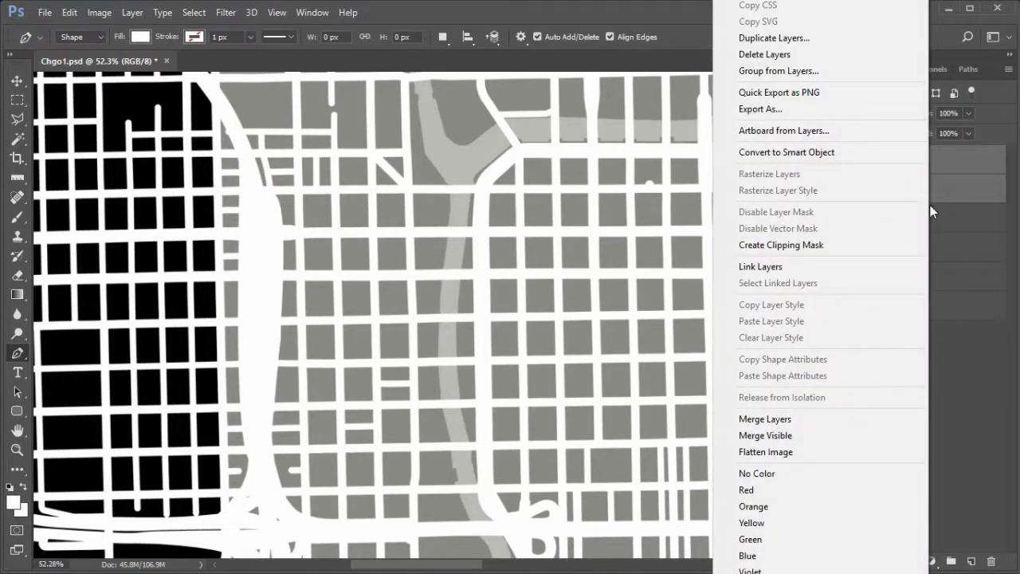
pyautogui.click(850, 418)
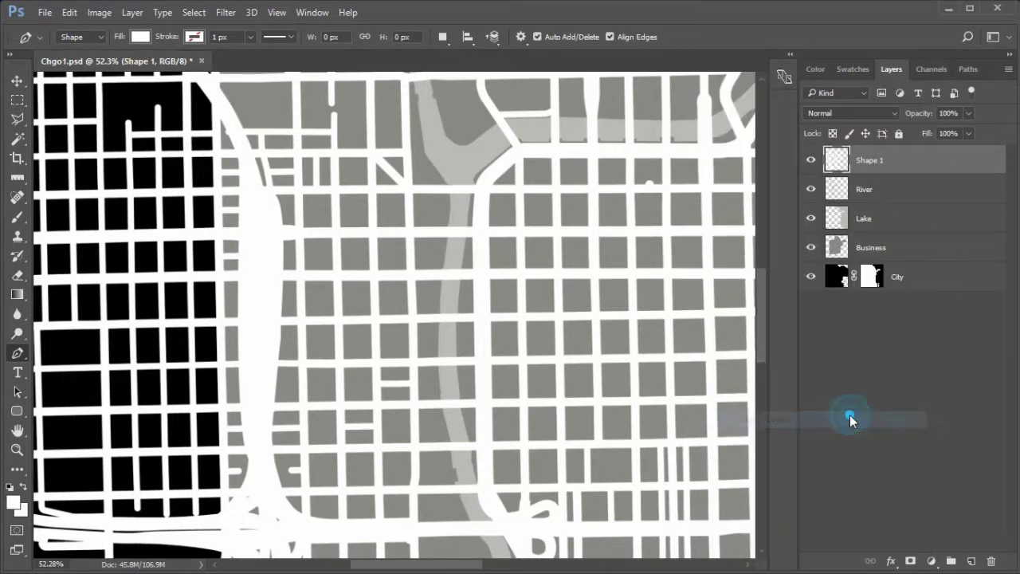
pyautogui.doubleClick(869, 160)
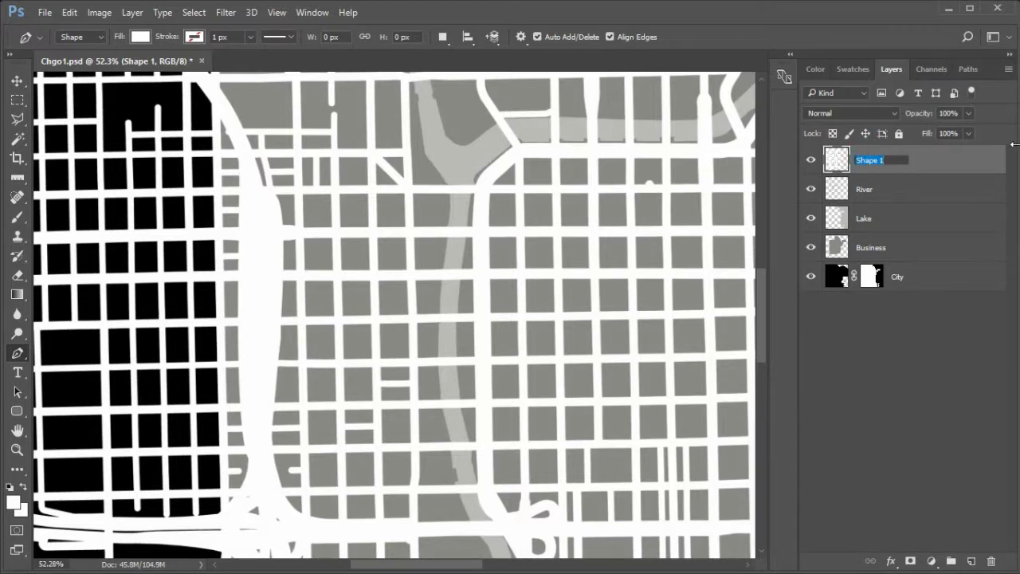
pyautogui.write('Streets')
pyautogui.press('Return')
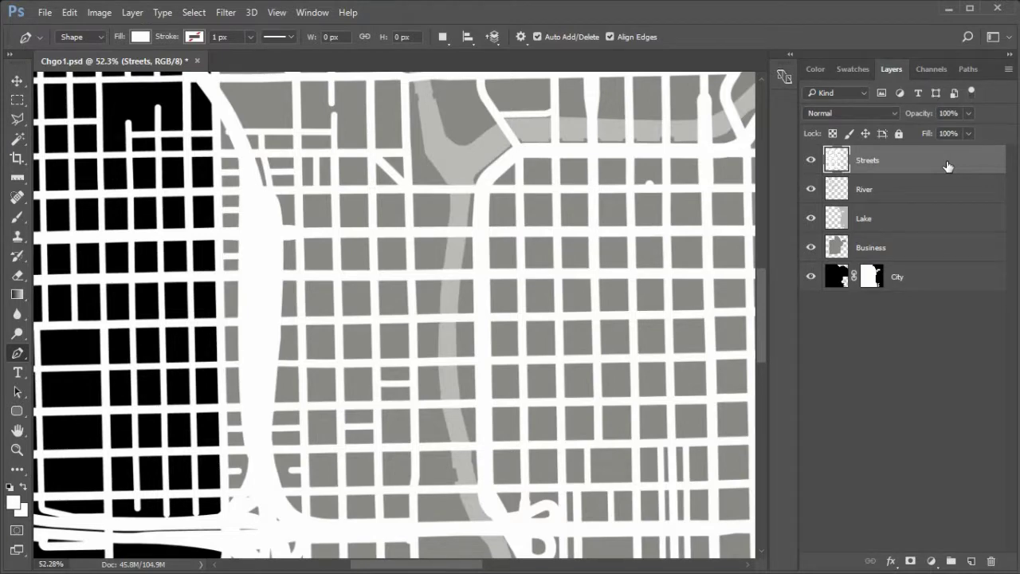
pyautogui.hotkey('ctrl', '0')
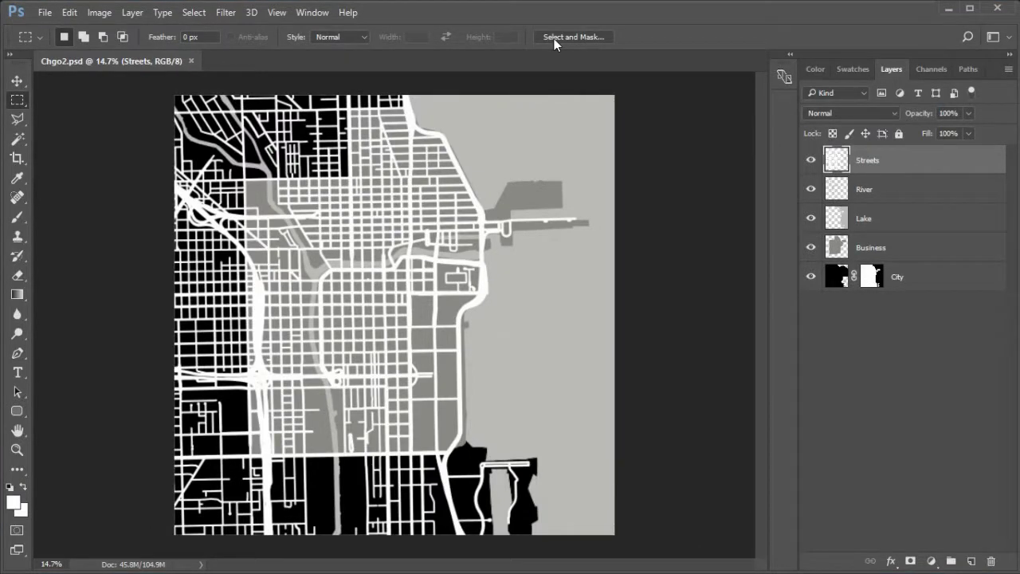
# Reset default colours, add a Text BG layer above Streets, and marquee a band along the bottom
pyautogui.press('d')
pyautogui.click(925, 155)
pyautogui.hotkey('ctrl', 'shift', 'n')
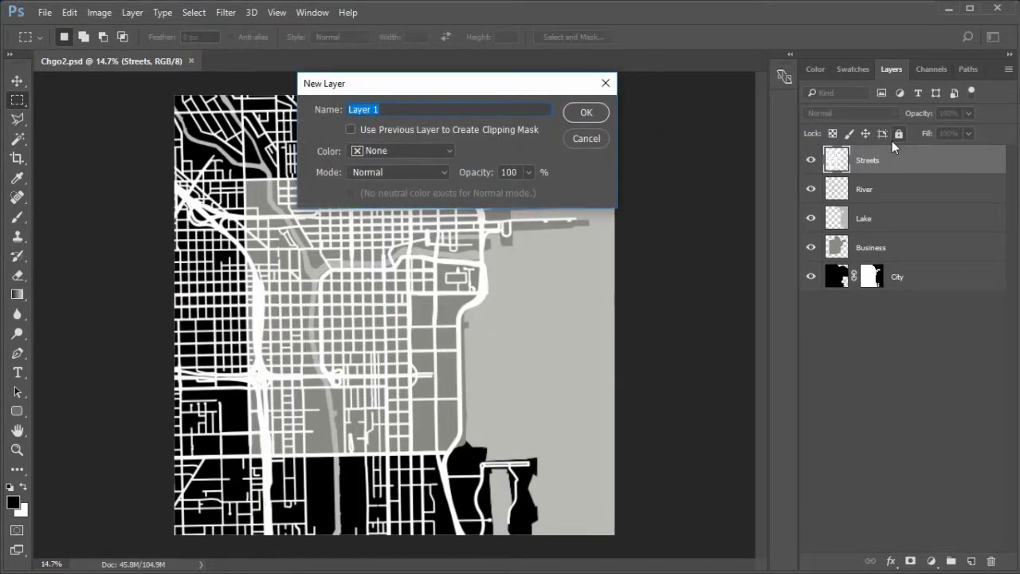
pyautogui.write('Text BG')
pyautogui.click(587, 112)
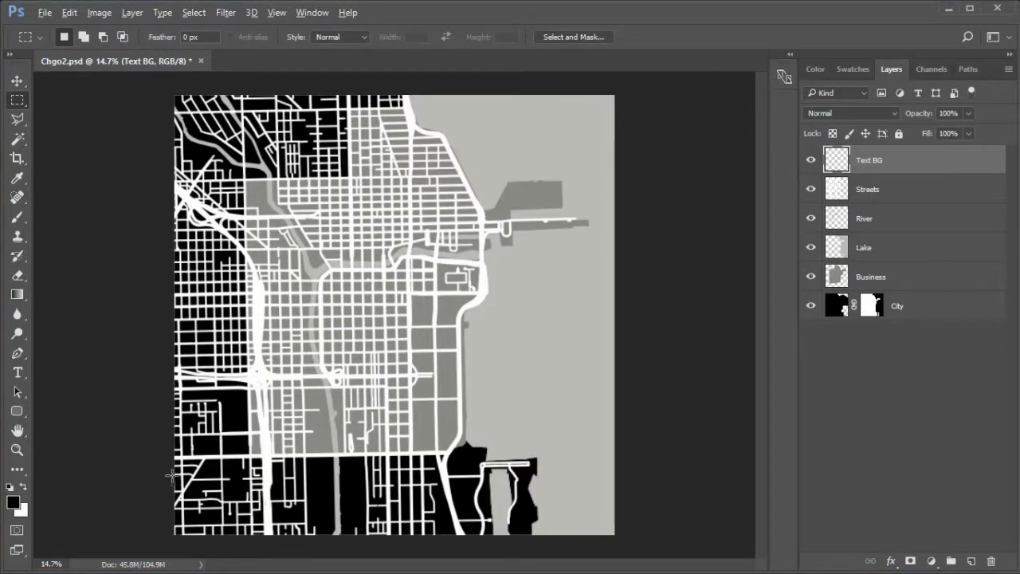
pyautogui.moveTo(171, 475); pyautogui.dragTo(622, 526)
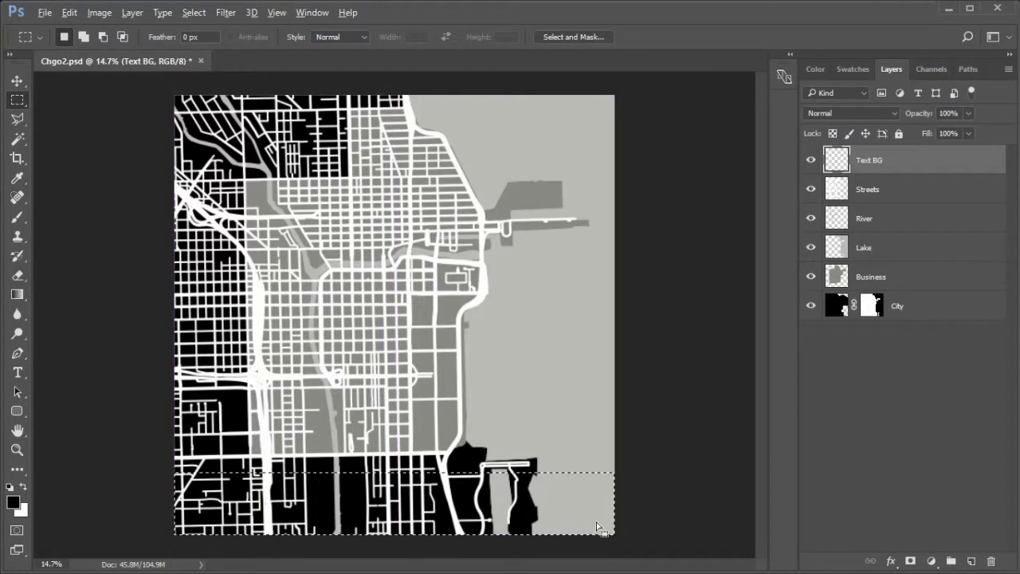
pyautogui.click(194, 13)
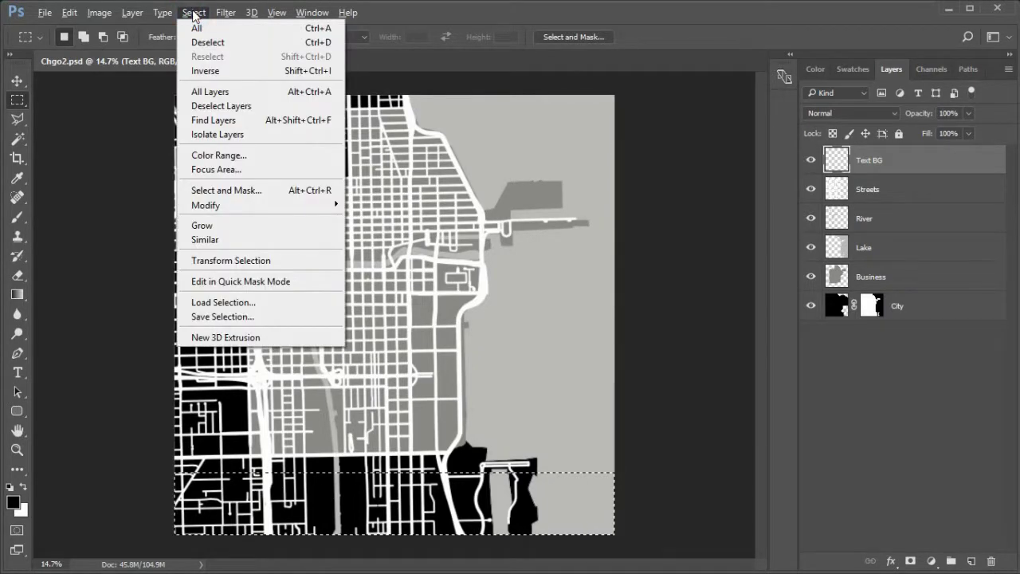
# Transform the bottom selection band to make it slightly shorter, then fit the image on screen
pyautogui.click(279, 261)
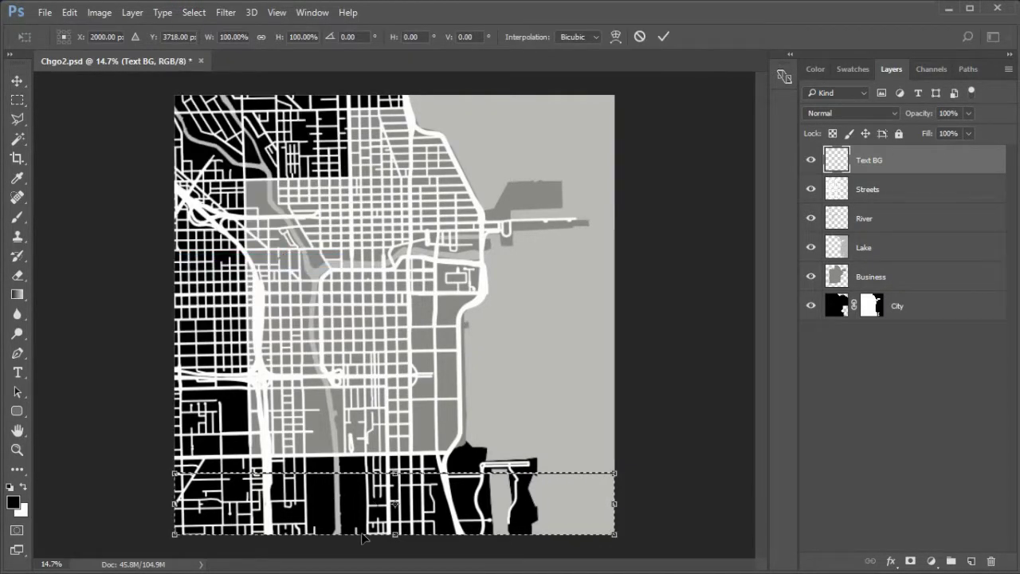
pyautogui.scroll(4, 385, 520)
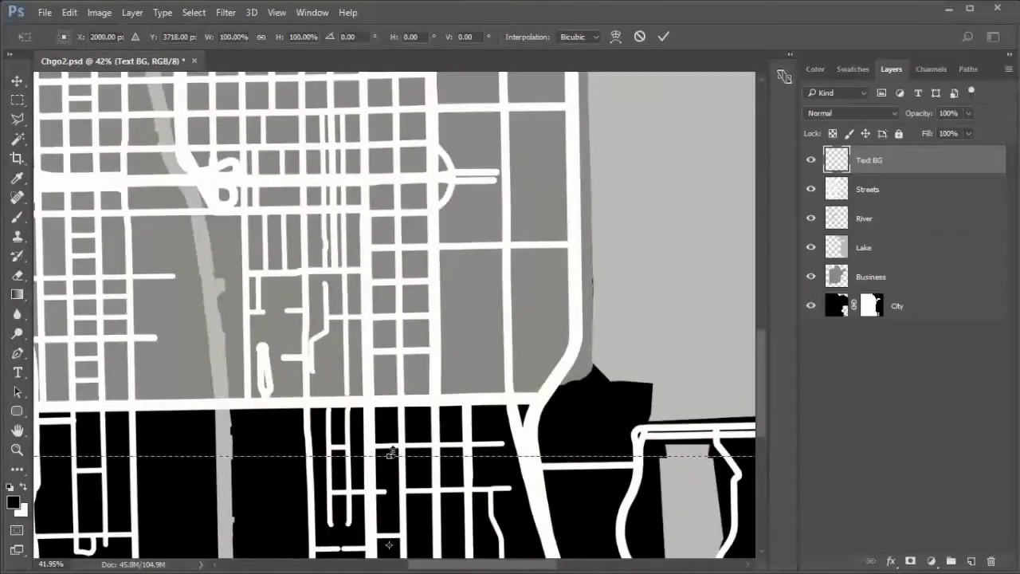
pyautogui.moveTo(390, 455); pyautogui.dragTo(390, 493)
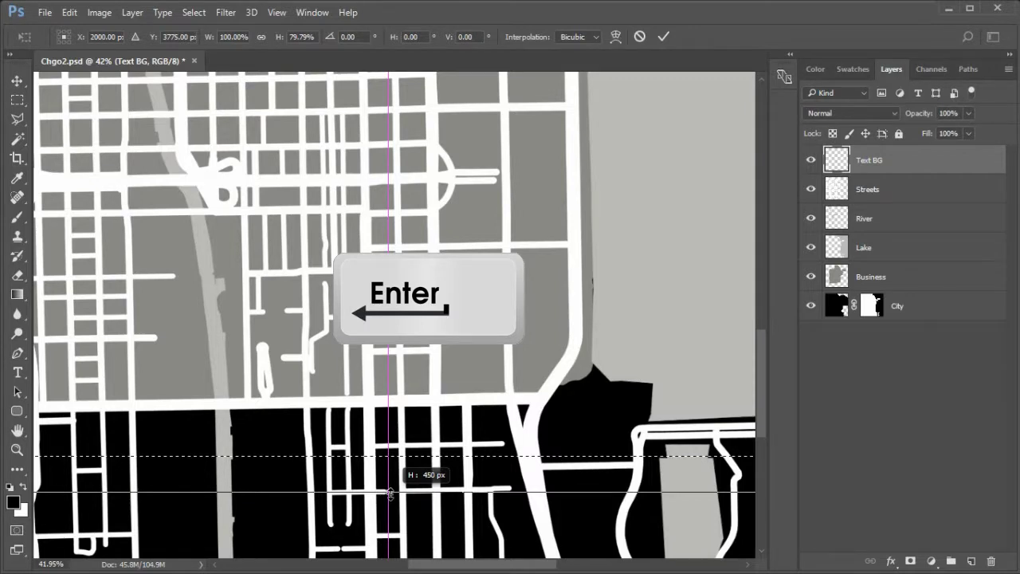
pyautogui.hotkey('ctrl', '0')
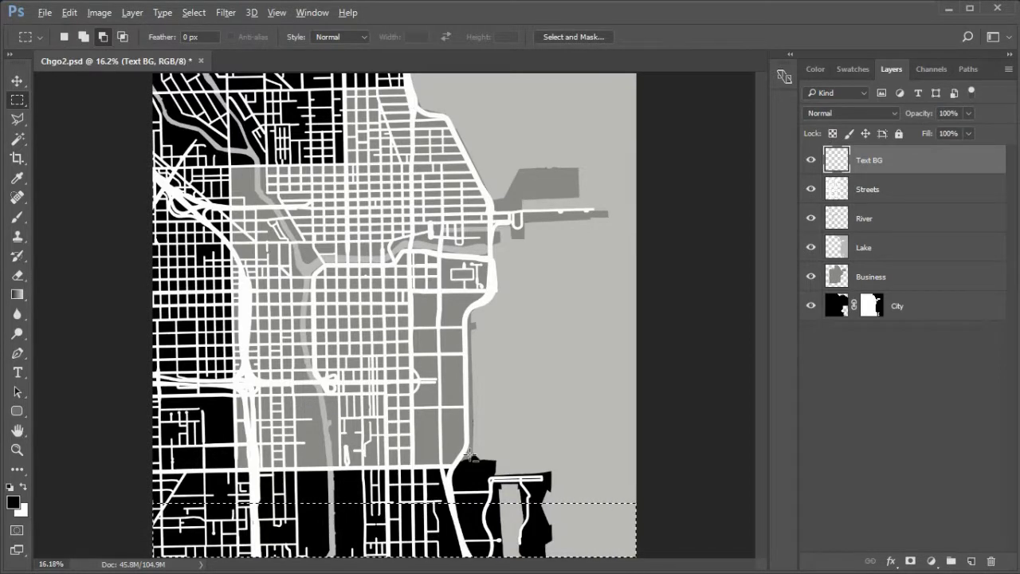
# Fill the bottom band with black on Text BG, set the layer fill to 75%, and deselect
pyautogui.hotkey('alt', 'BackSpace')
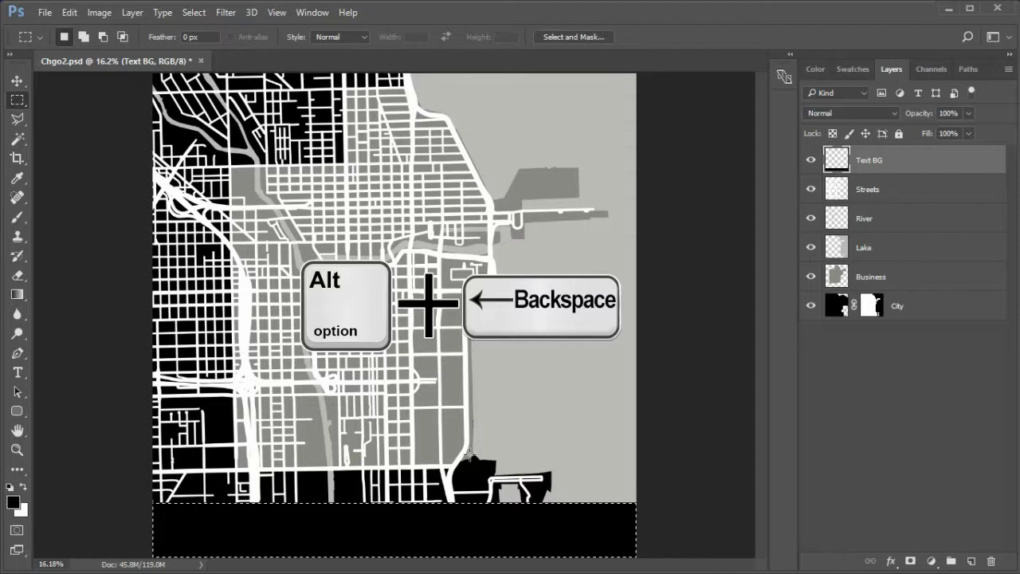
pyautogui.click(949, 134)
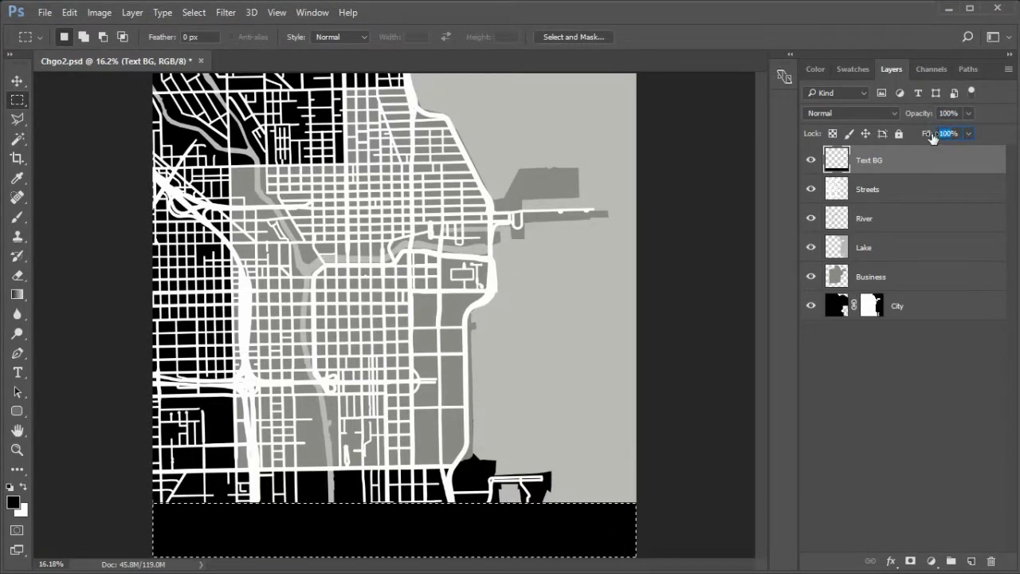
pyautogui.write('75')
pyautogui.press('Return')
pyautogui.press('Return')
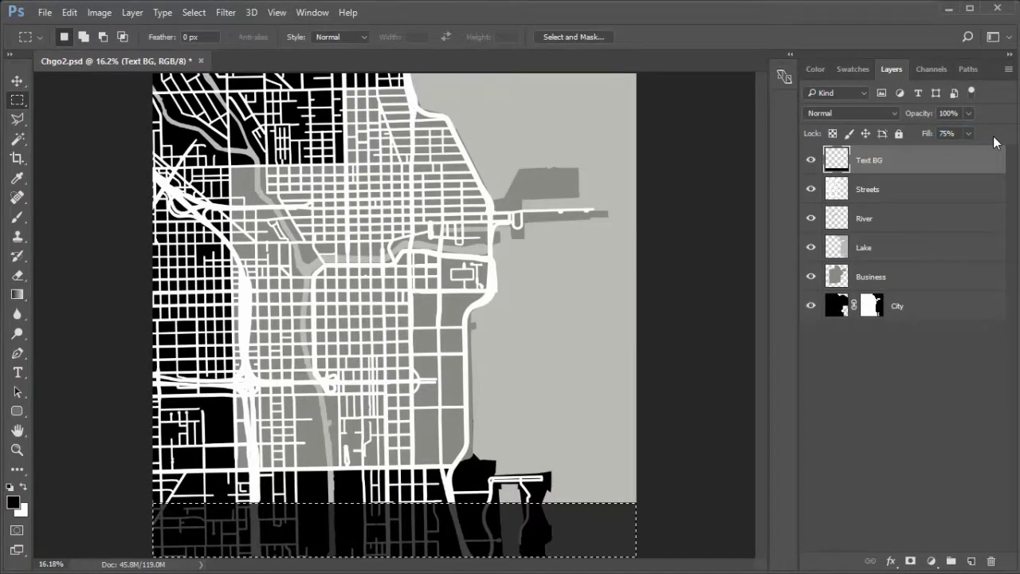
pyautogui.hotkey('ctrl', 'd')
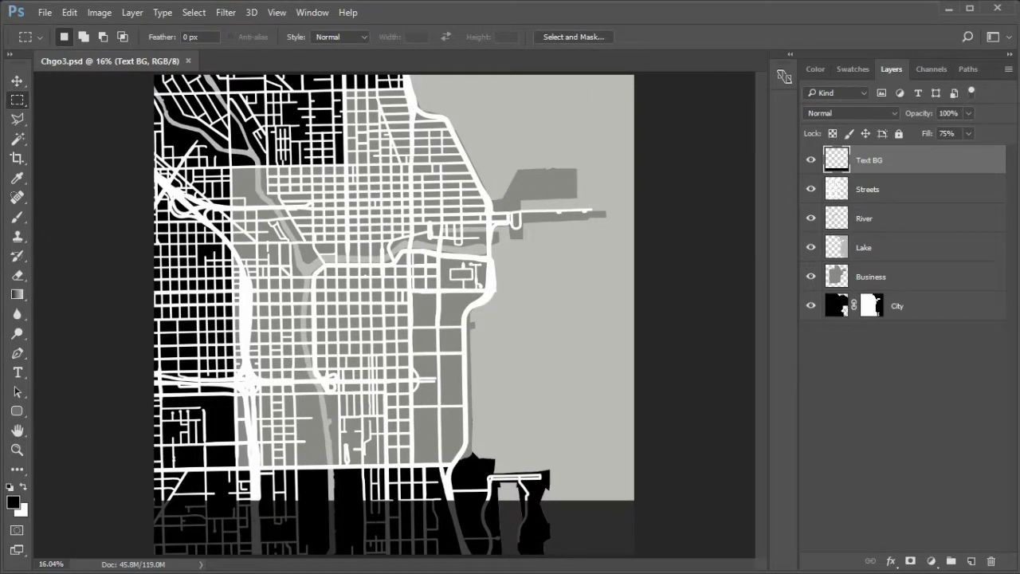
# Create a new layer named Stroke above Text BG
pyautogui.hotkey('ctrl', 'shift', 'n')
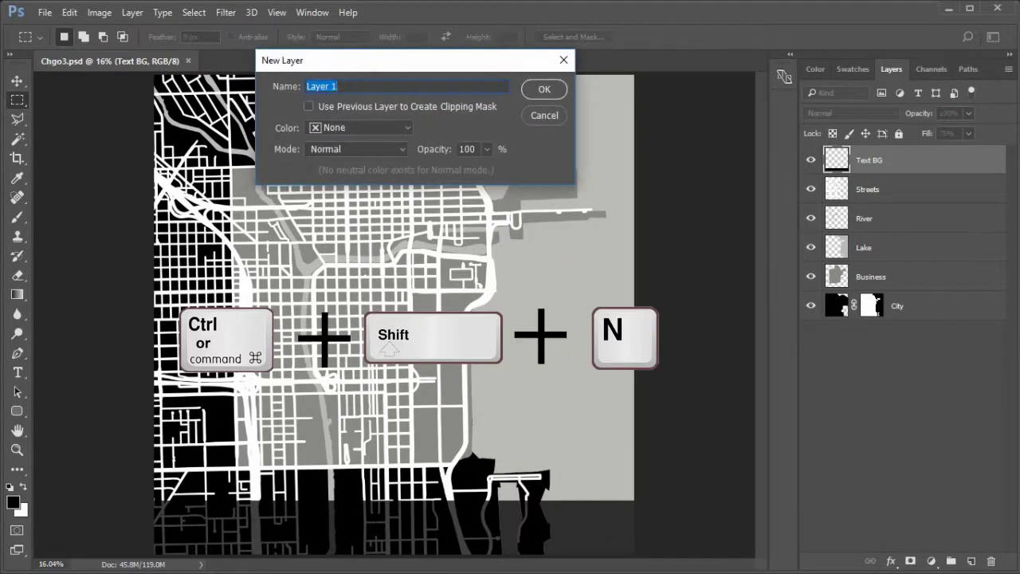
pyautogui.click(760, 157)
pyautogui.click(353, 87)
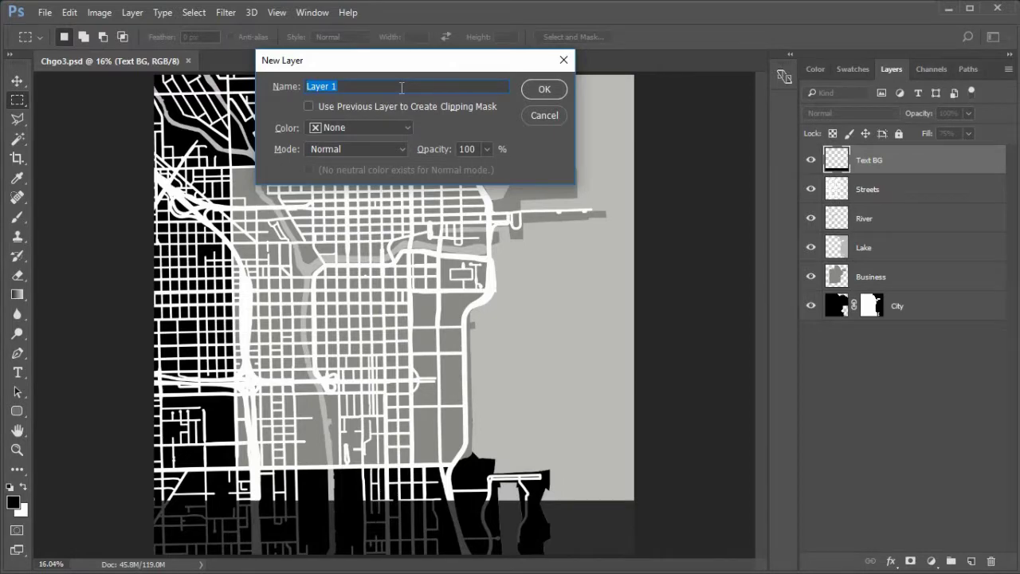
pyautogui.write('Stroke')
pyautogui.click(533, 90)
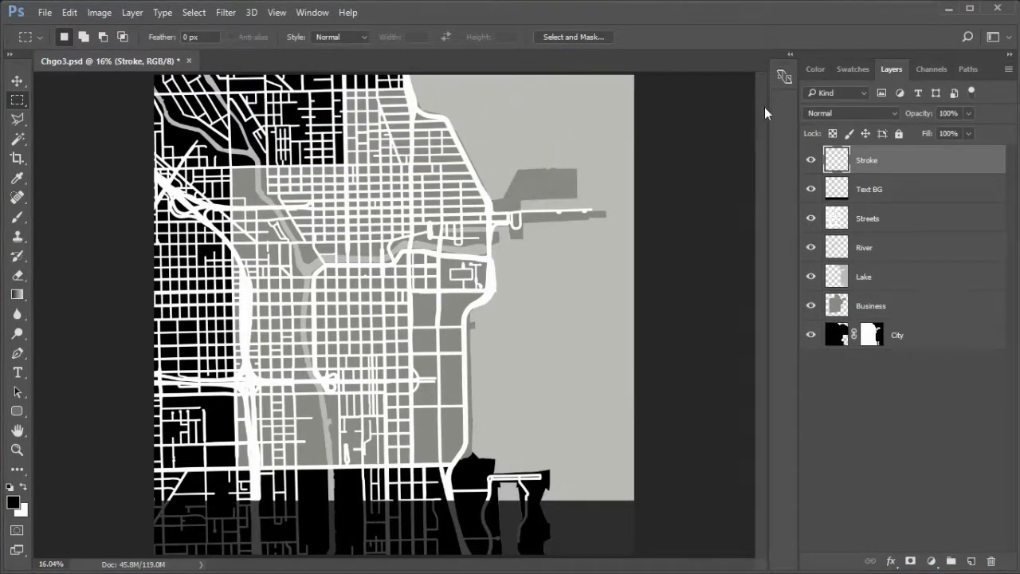
# Fill the entire Stroke layer with 50% gray
pyautogui.hotkey('shift', 'F5')
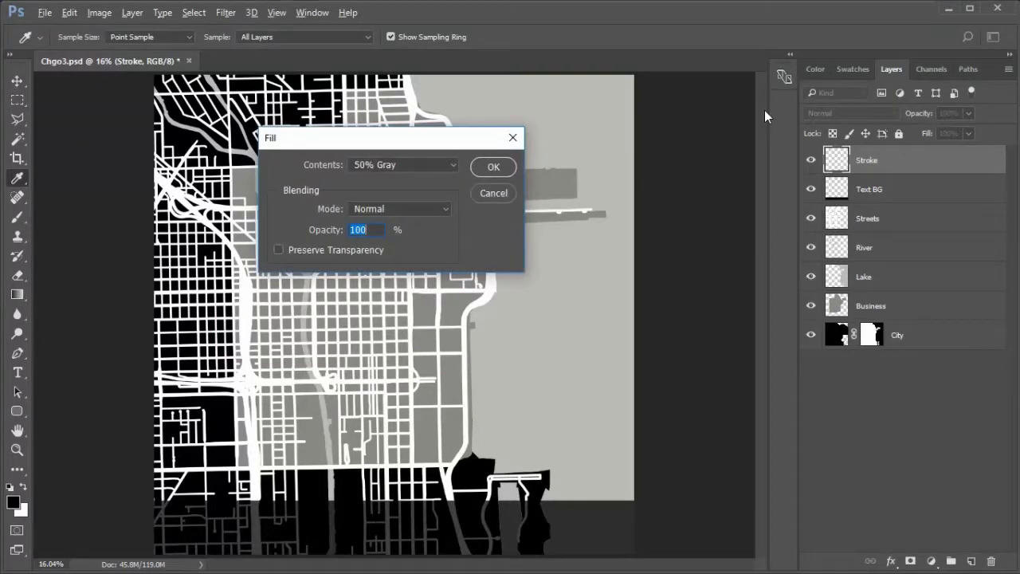
pyautogui.click(494, 167)
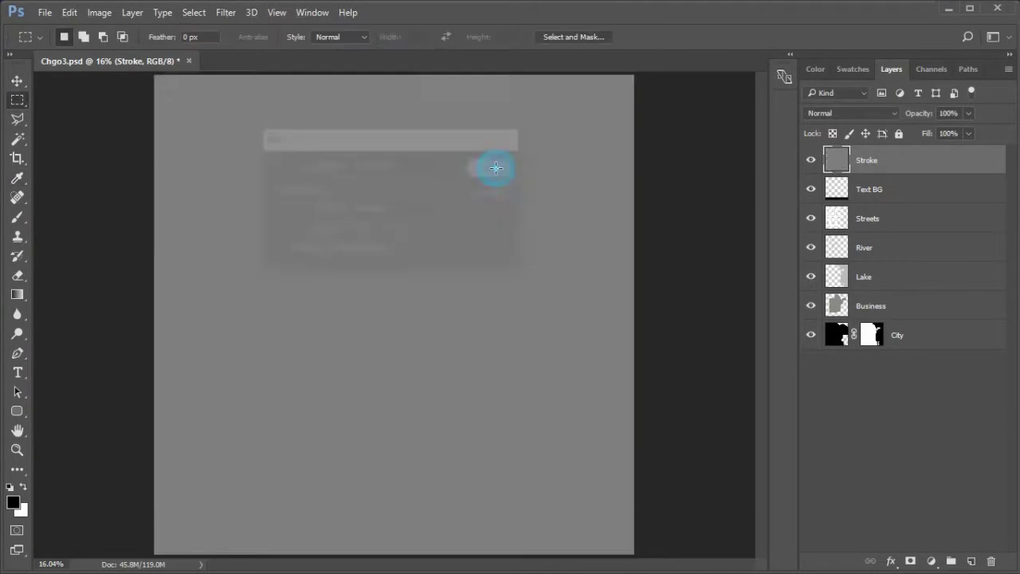
pyautogui.click(891, 561)
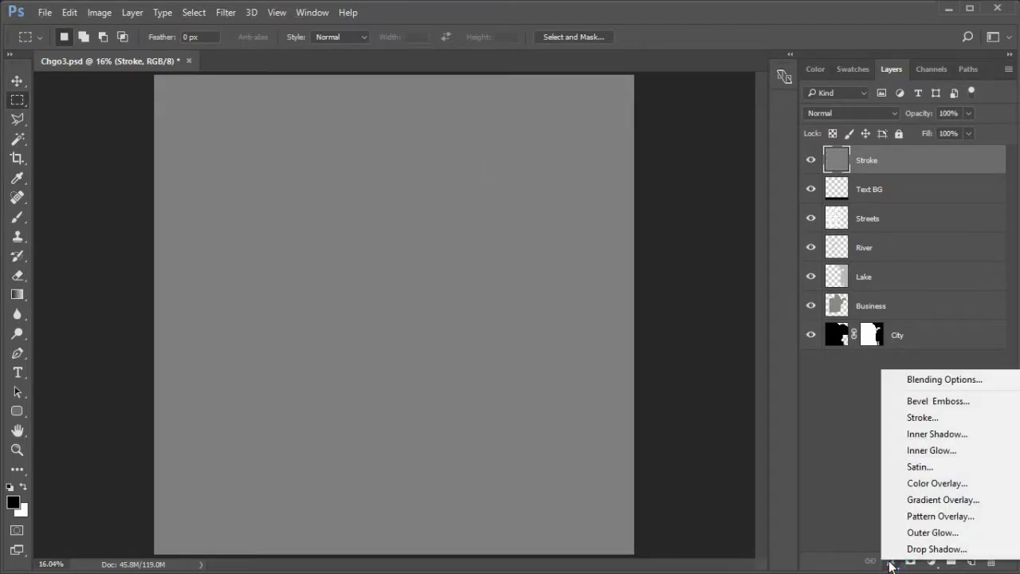
# Apply an 80 px white Inside stroke effect to the Stroke layer
pyautogui.click(924, 418)
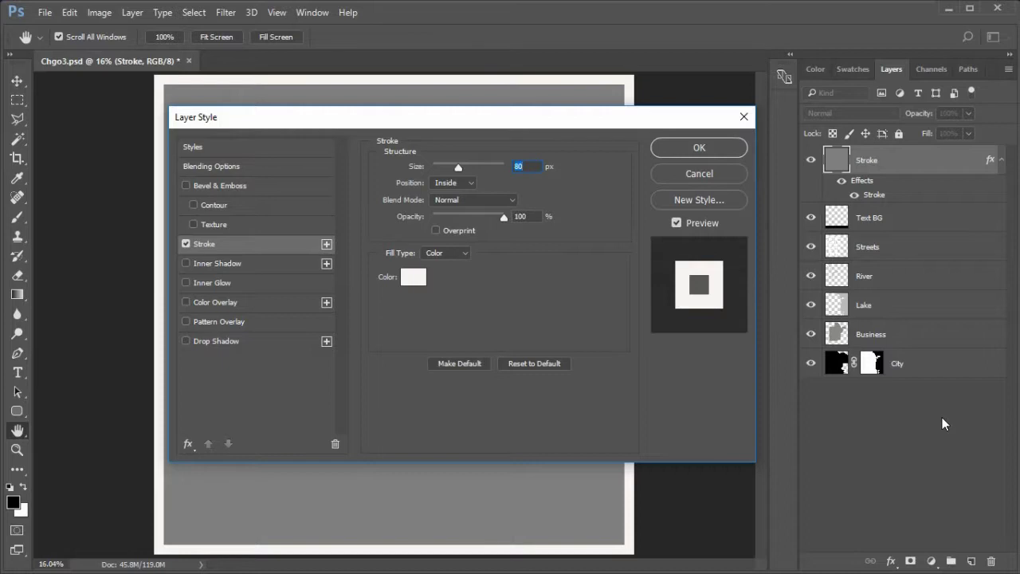
pyautogui.press('alt')
pyautogui.click(710, 148)
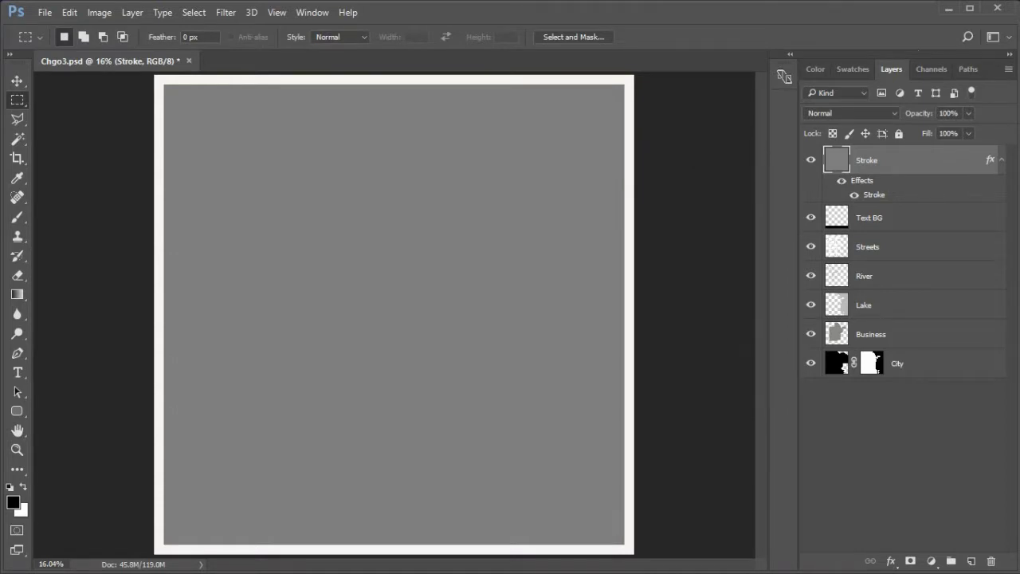
# Convert the stroke effect into its own layer, release its clipping mask, and delete the gray Stroke layer
pyautogui.rightClick(877, 196)
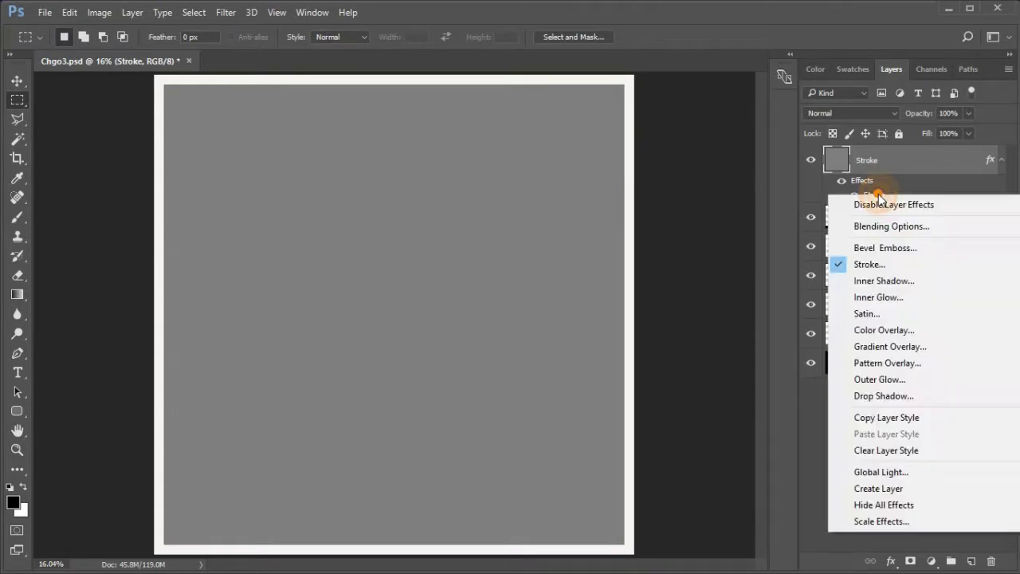
pyautogui.click(927, 490)
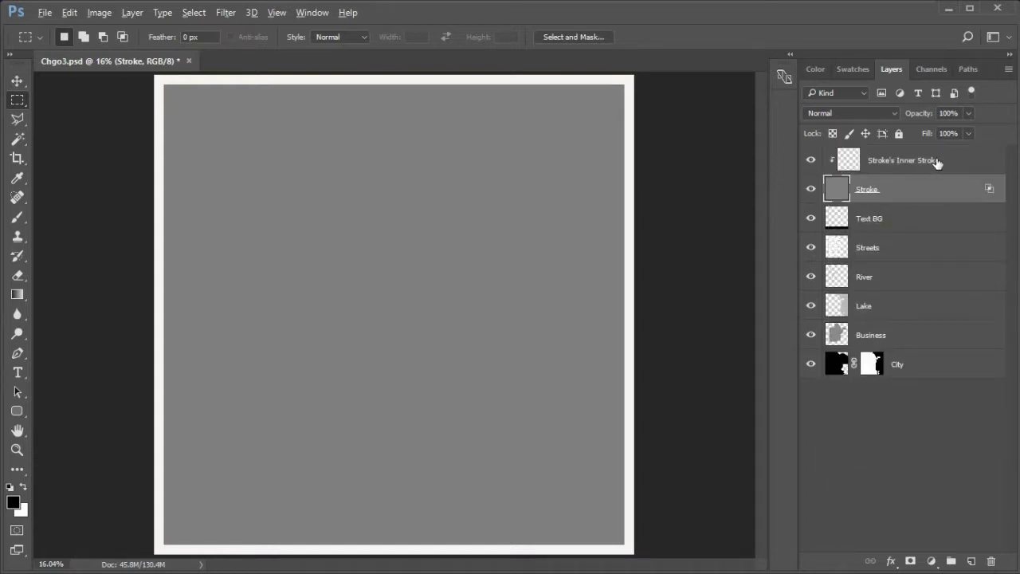
pyautogui.rightClick(937, 162)
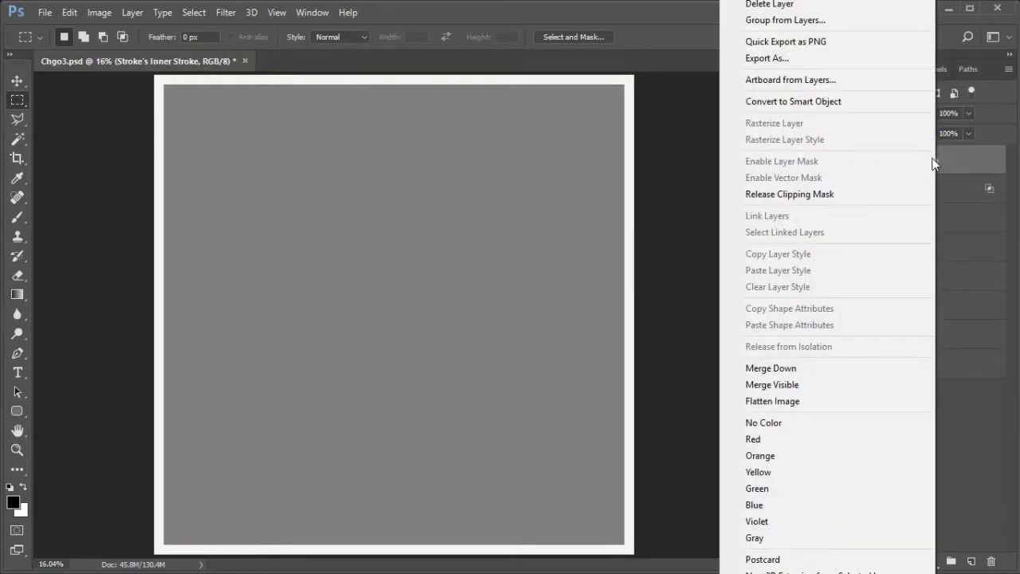
pyautogui.click(872, 197)
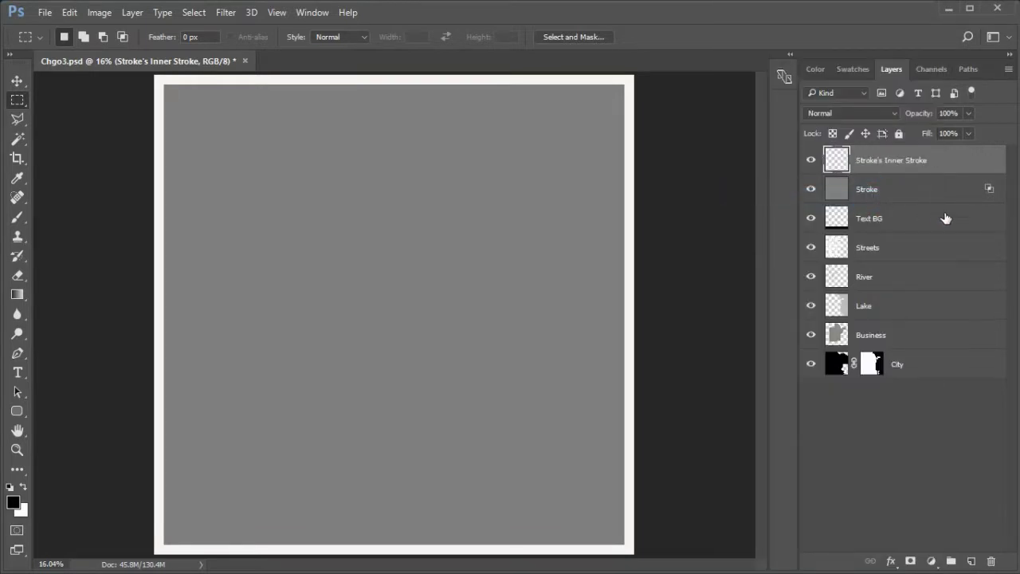
pyautogui.click(939, 190)
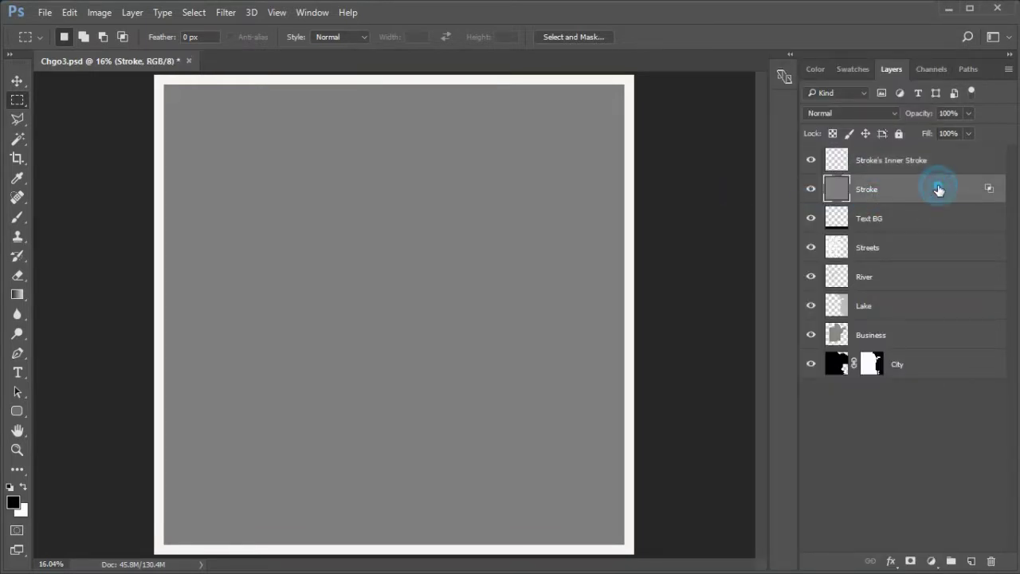
pyautogui.press('Delete')
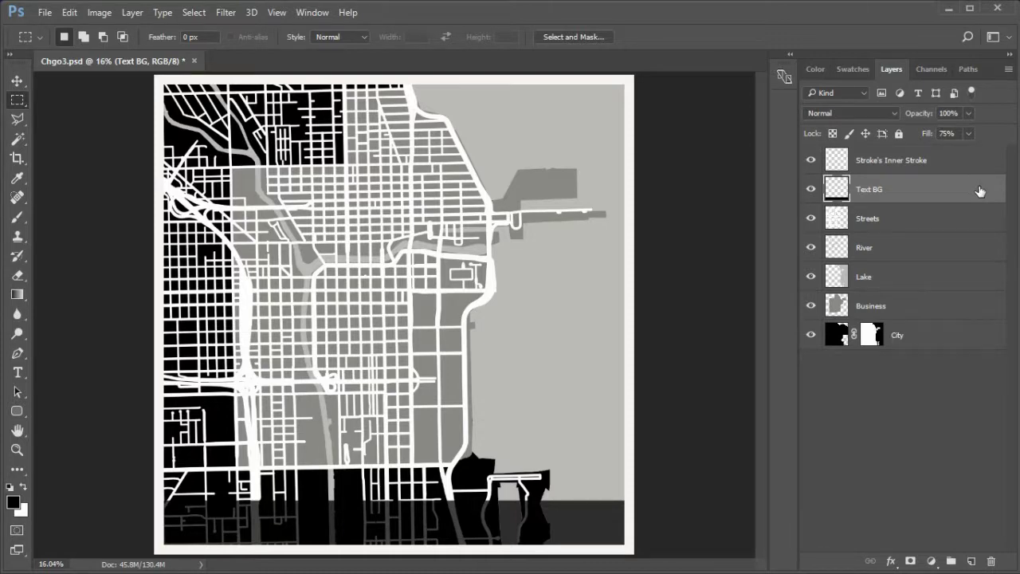
# Rename the white border layer to 'Stroke Only' and select its pixels
pyautogui.click(907, 162)
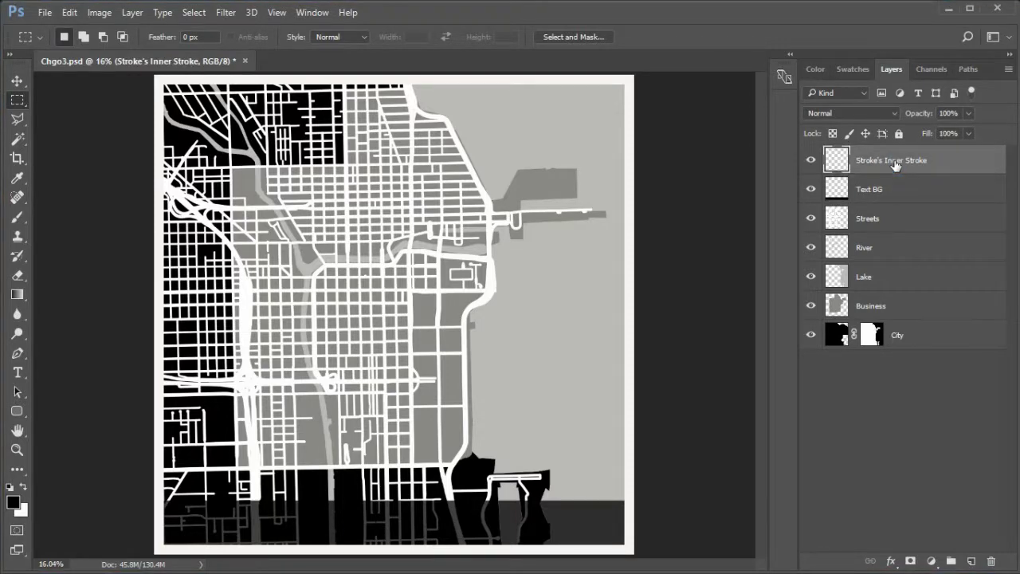
pyautogui.doubleClick(897, 161)
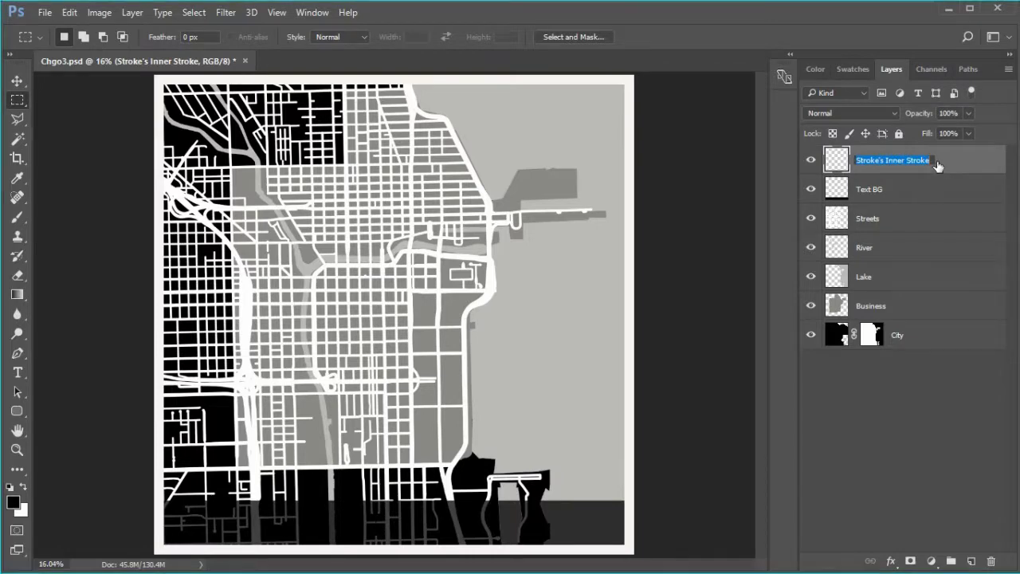
pyautogui.write('Stroke Only')
pyautogui.press('Return')
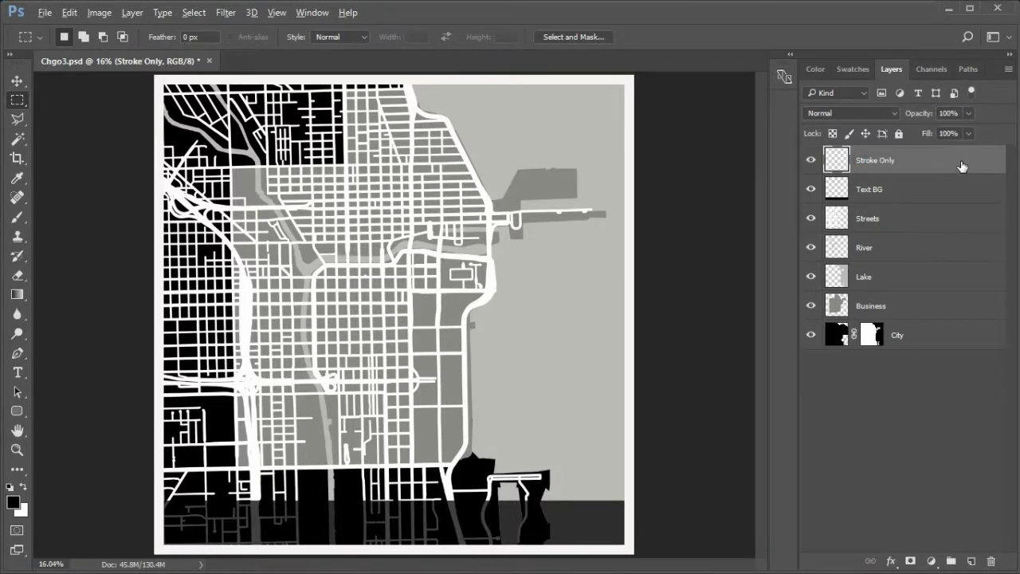
pyautogui.keyDown('ctrl'); pyautogui.click(837, 160); pyautogui.keyUp('ctrl')
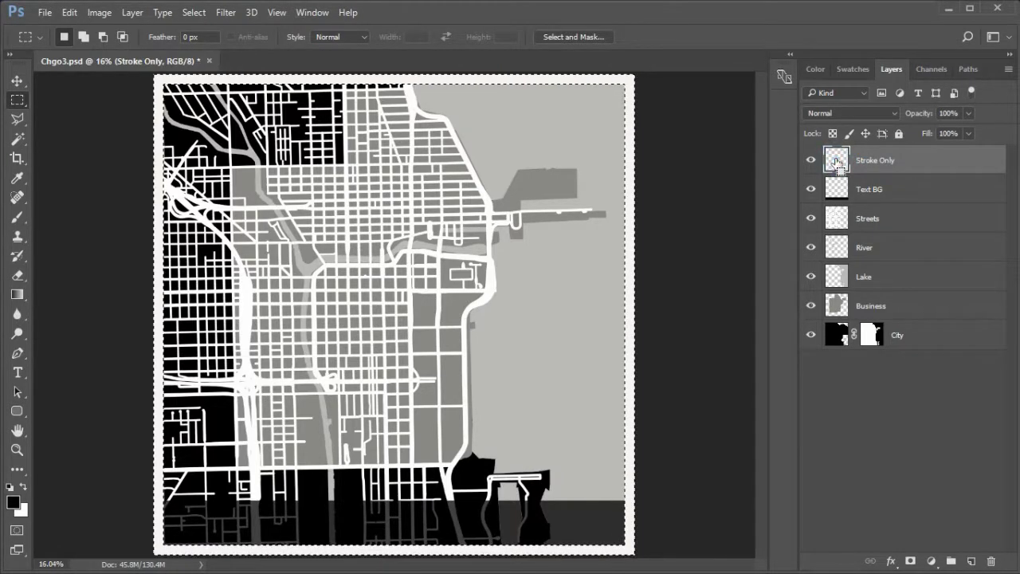
# Save the white border selection as an alpha channel named 'Stroke Only', then deselect
pyautogui.click(199, 13)
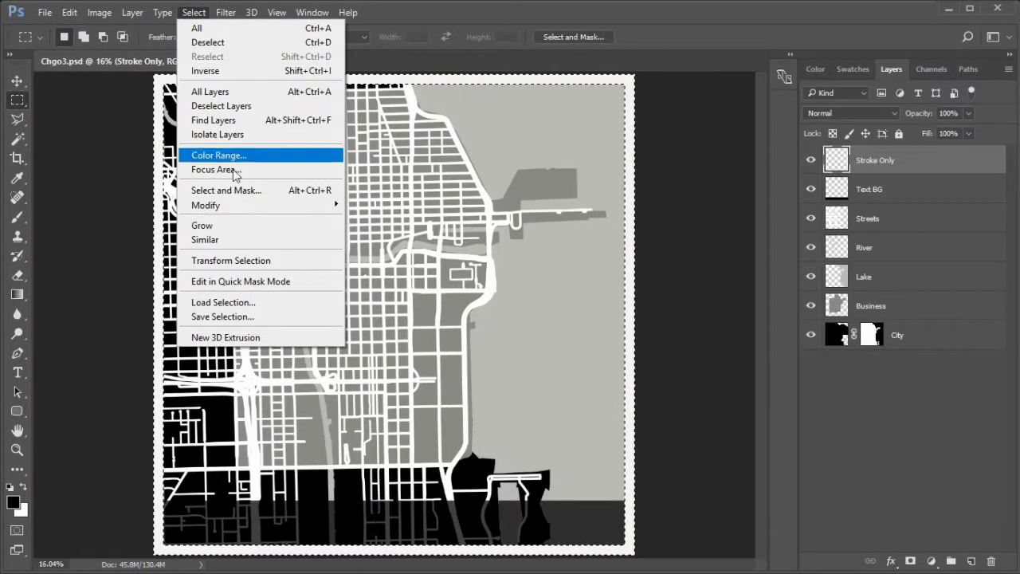
pyautogui.click(223, 316)
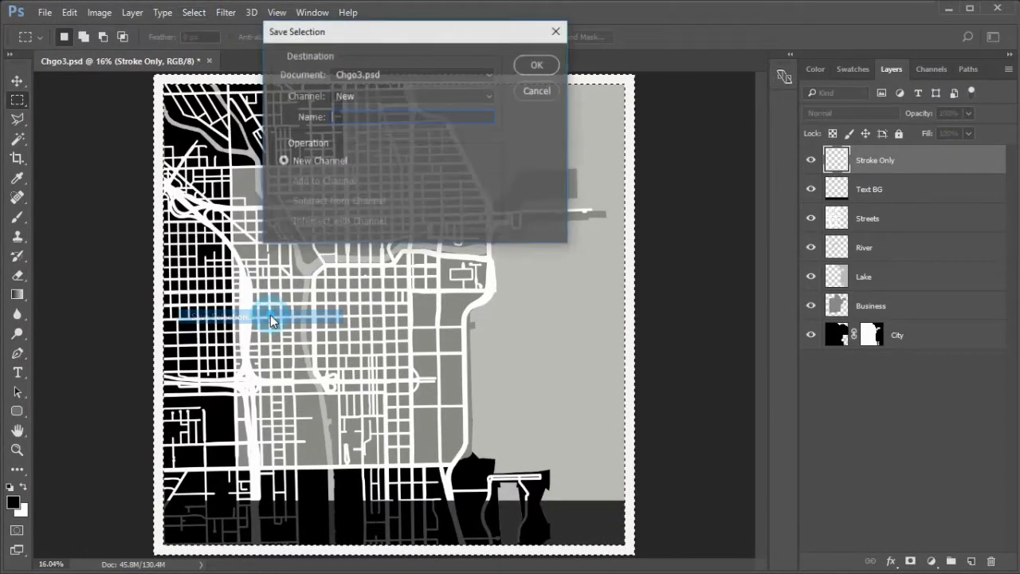
pyautogui.write('Stroke Only')
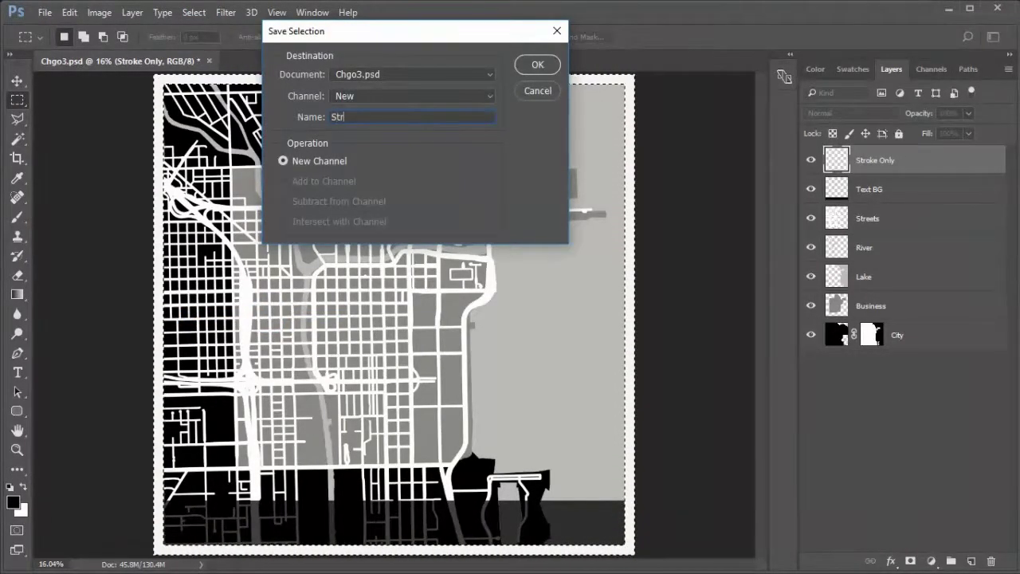
pyautogui.click(534, 64)
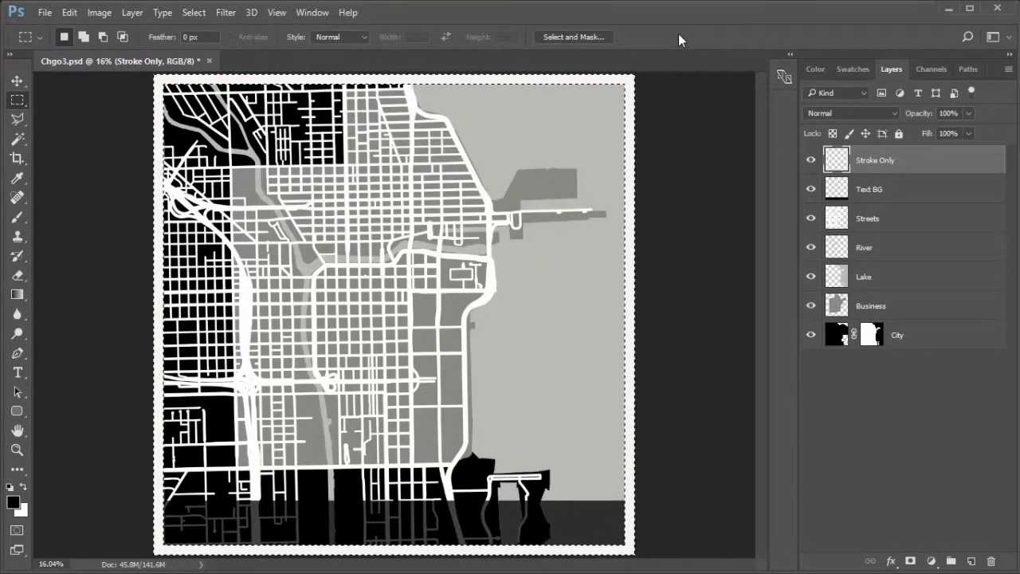
pyautogui.hotkey('ctrl', 'd')
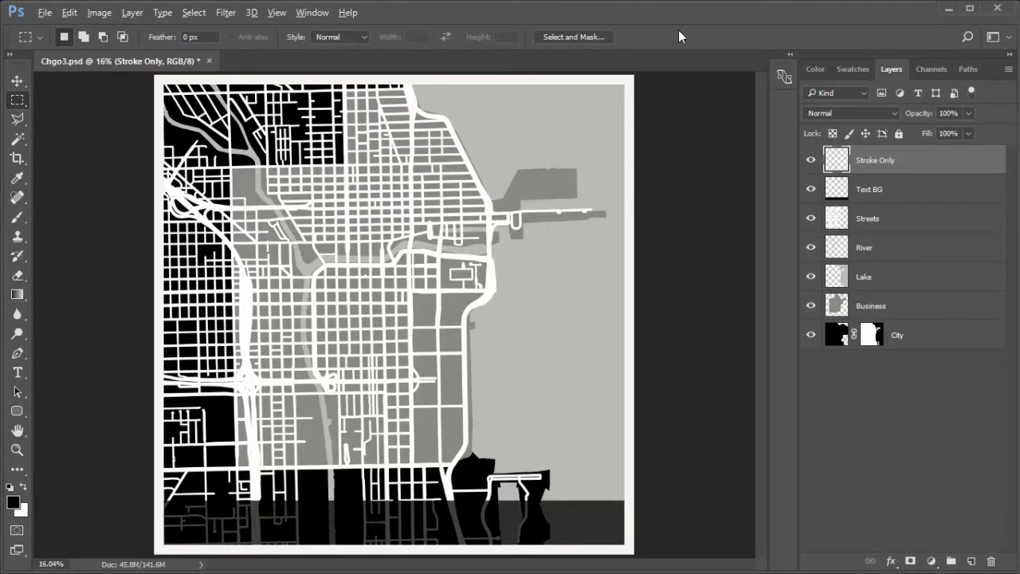
# Move Streets above Stroke Only and merge the two into a single Streets layer
pyautogui.click(901, 217)
pyautogui.moveTo(901, 217); pyautogui.dragTo(902, 154)
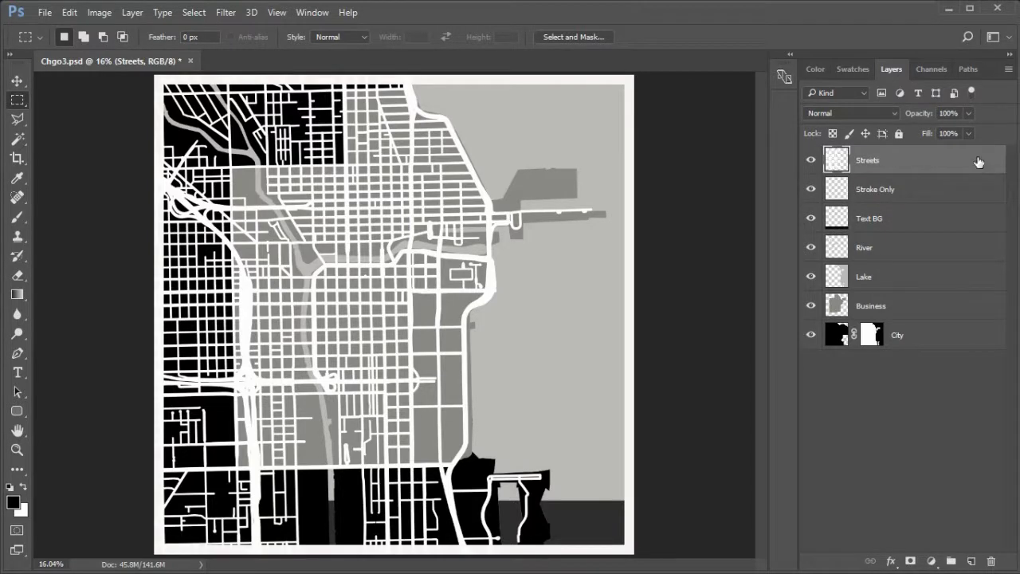
pyautogui.keyDown('shift'); pyautogui.click(937, 194); pyautogui.keyUp('shift')
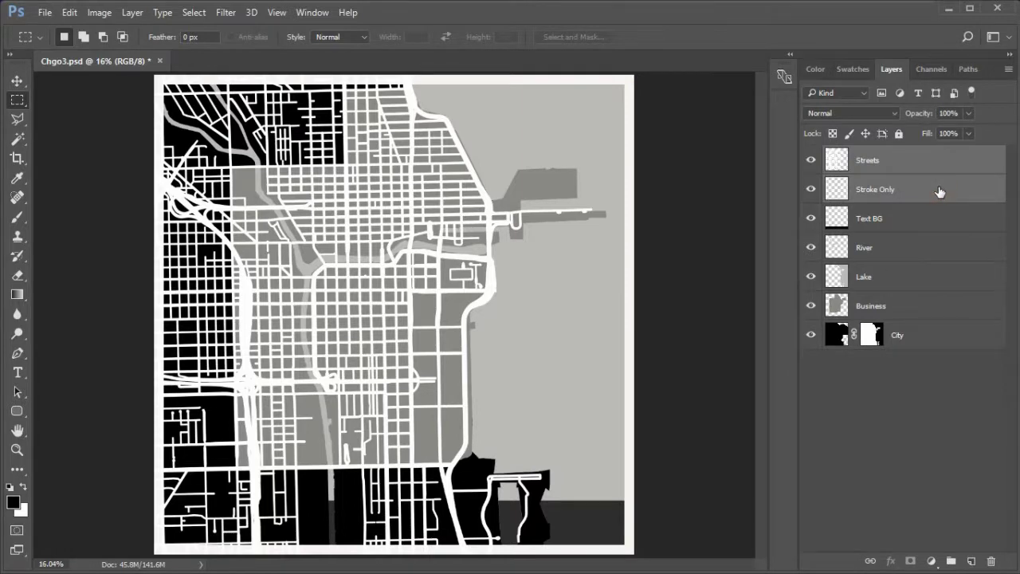
pyautogui.rightClick(940, 192)
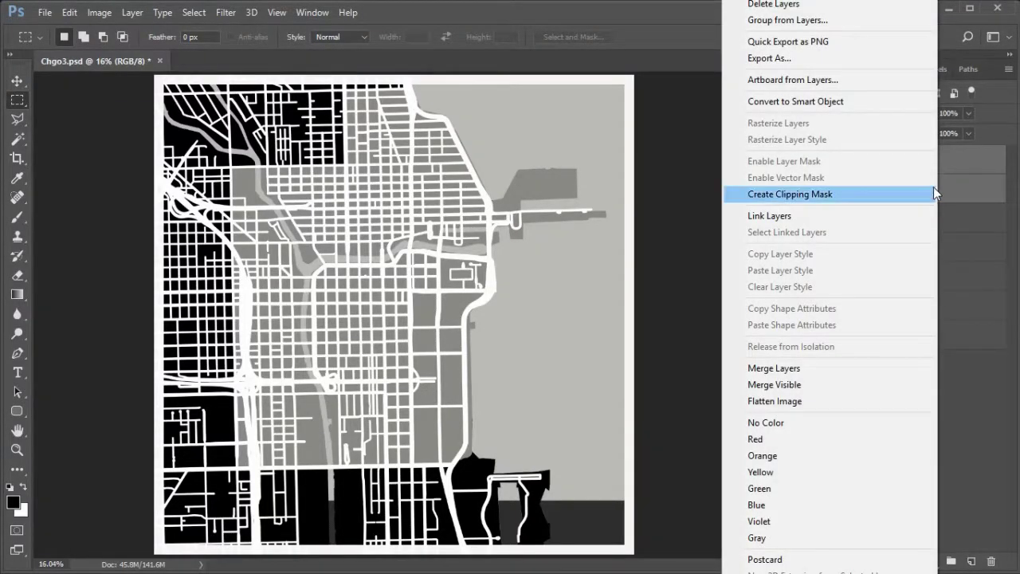
pyautogui.click(859, 371)
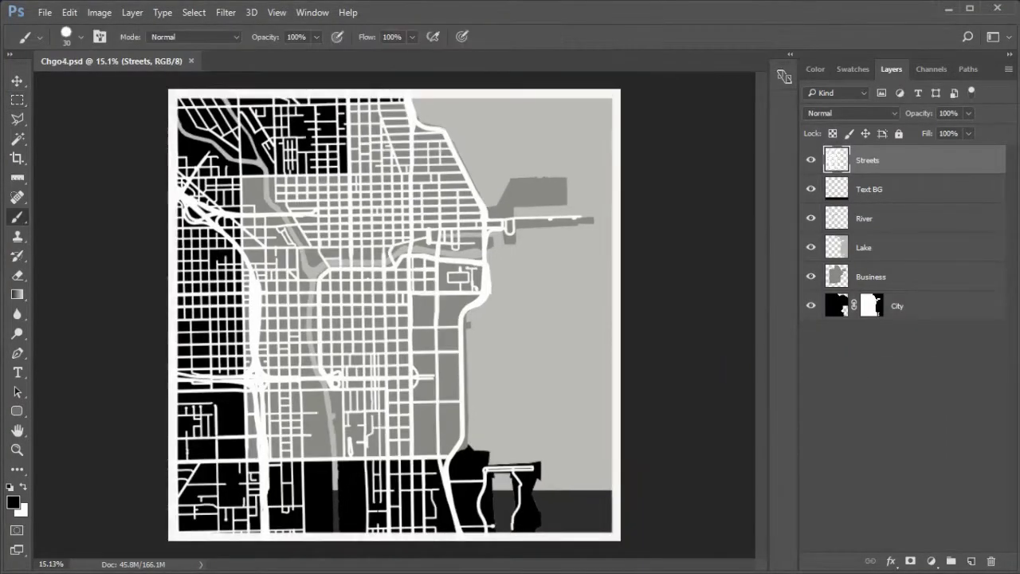
pyautogui.click(45, 12)
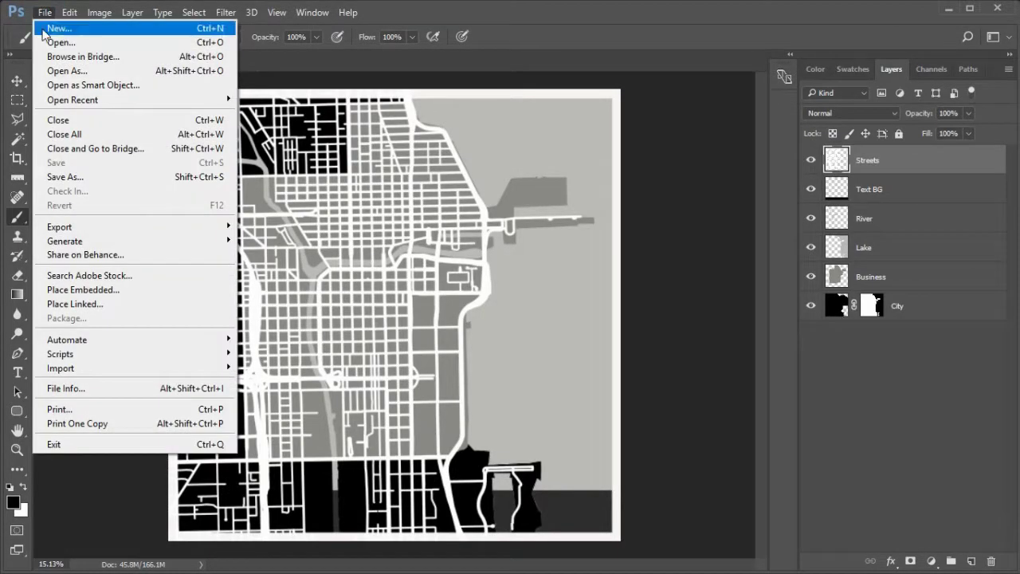
# Save the map under the new name Part2Begin.psd
pyautogui.click(85, 177)
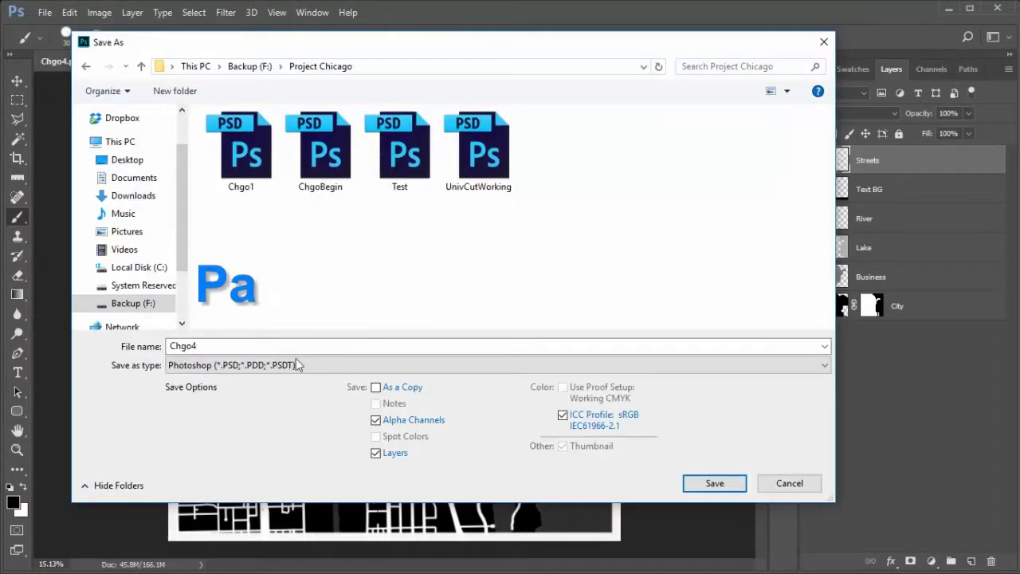
pyautogui.click(223, 343)
pyautogui.doubleClick(208, 345)
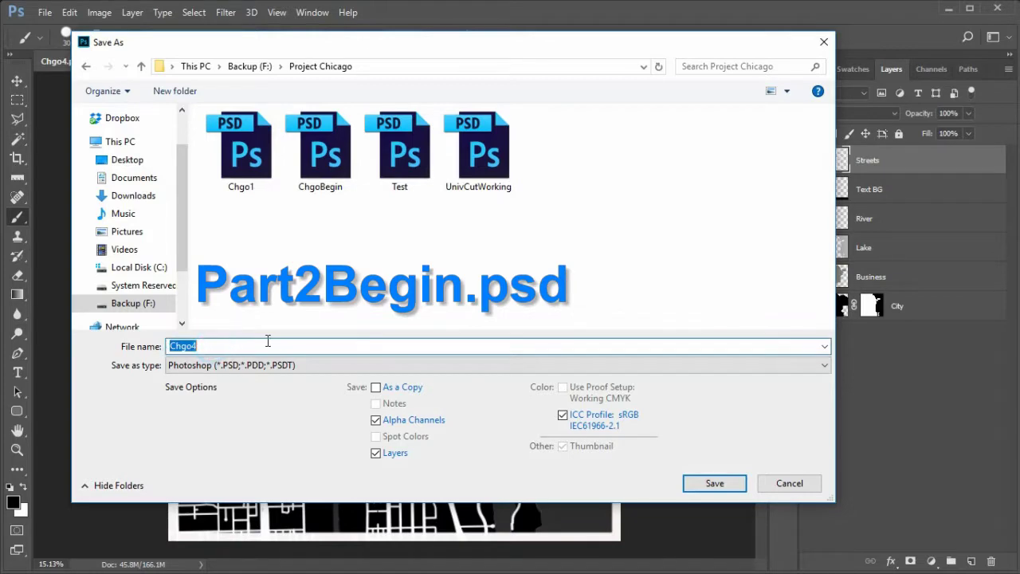
pyautogui.write('Part2Begin')
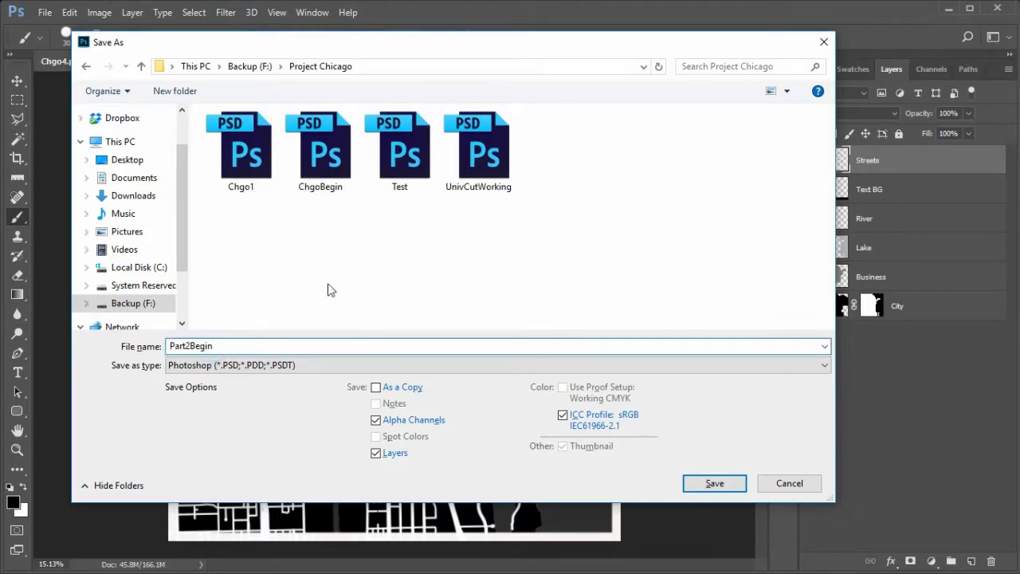
pyautogui.click(715, 484)
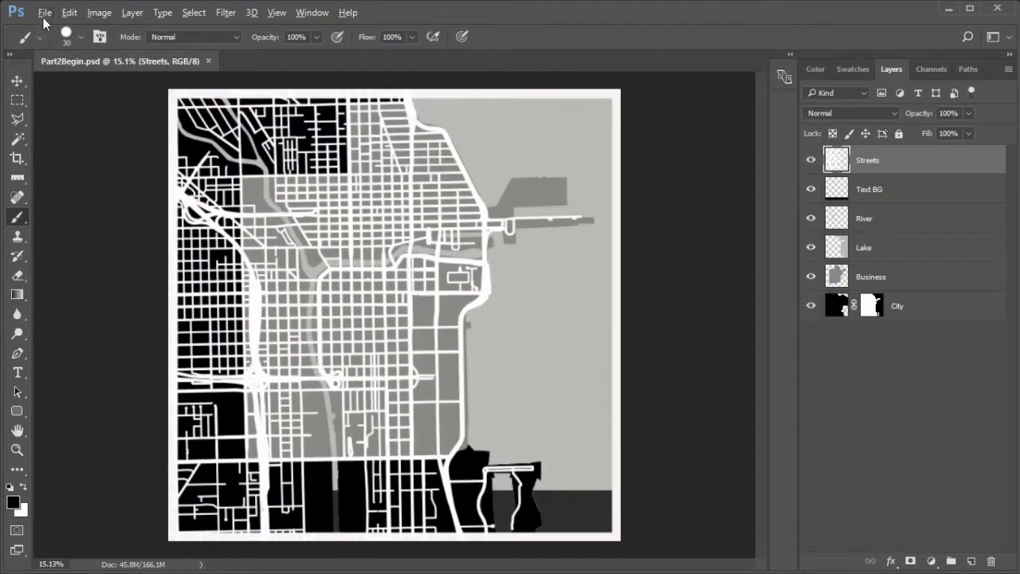
# Save the map again as Chgo2.psd
pyautogui.click(45, 13)
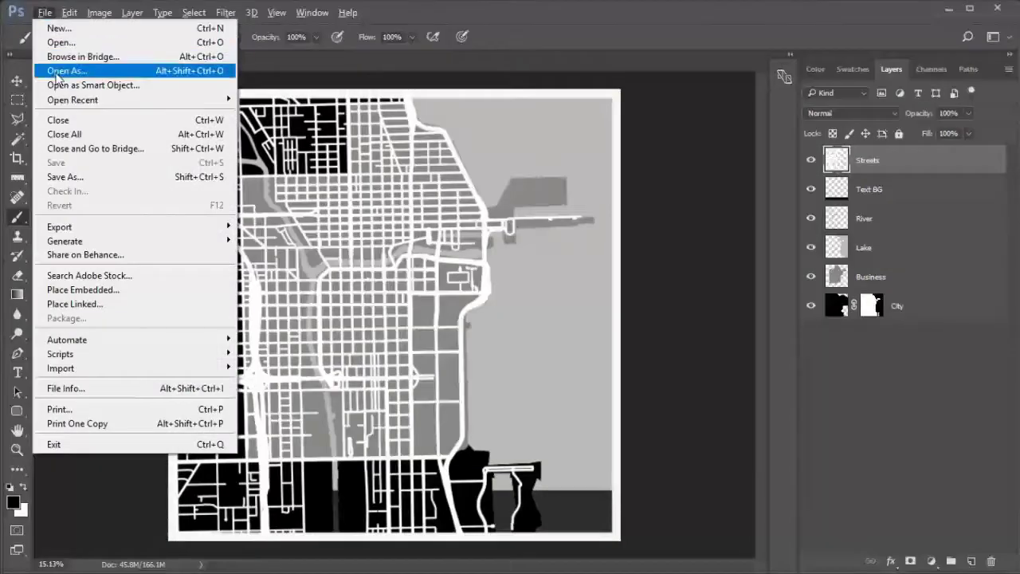
pyautogui.click(67, 176)
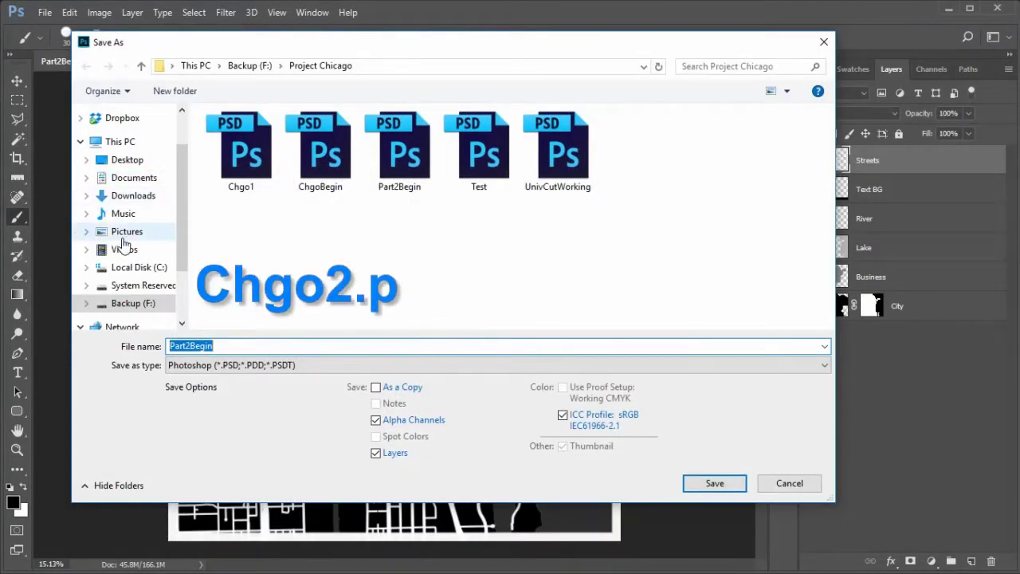
pyautogui.write('Chgo2')
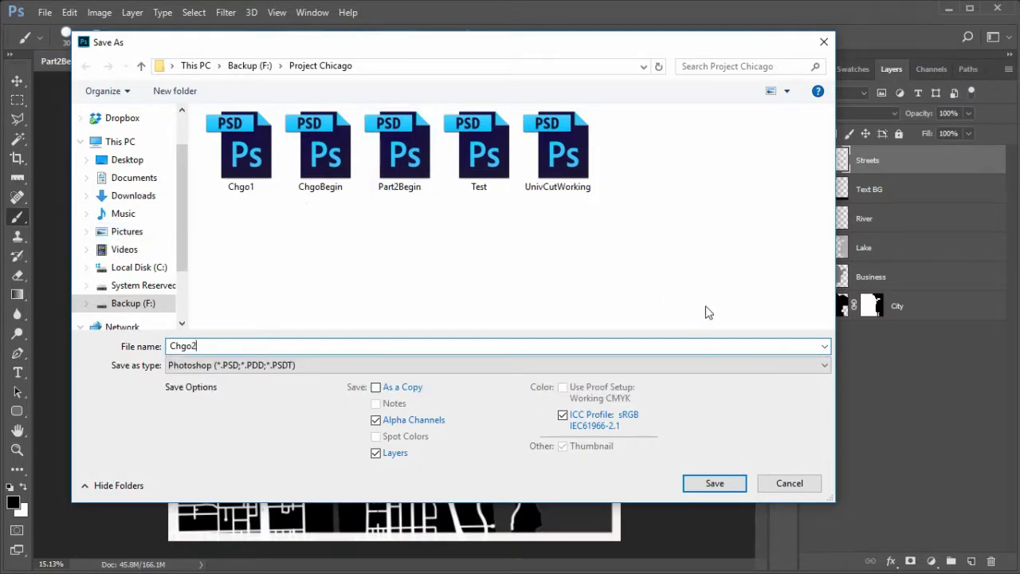
pyautogui.click(704, 480)
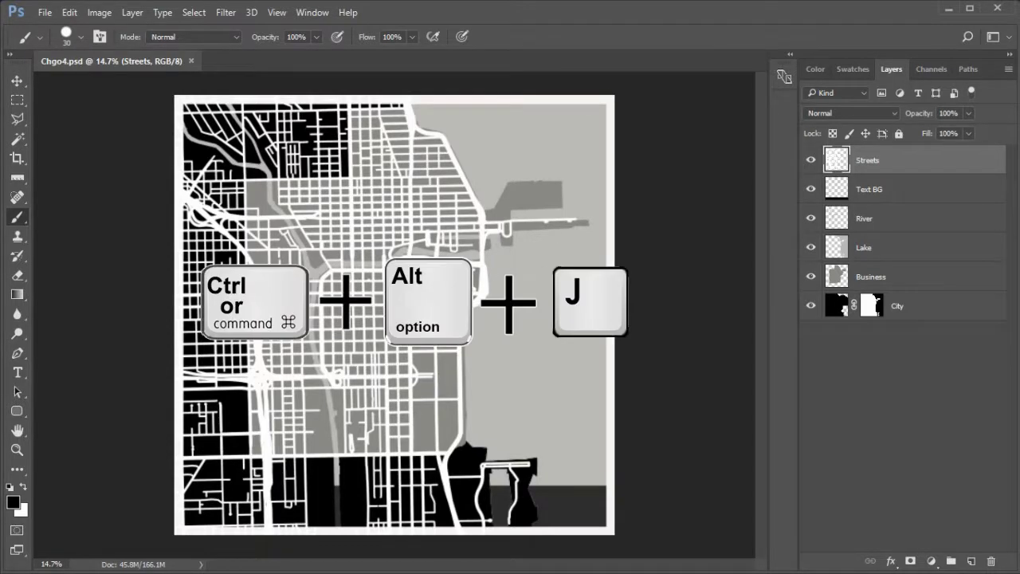
# Duplicate the Streets layer as a new layer named 'Streets Overlay'
pyautogui.hotkey('ctrl', 'alt', 'j')
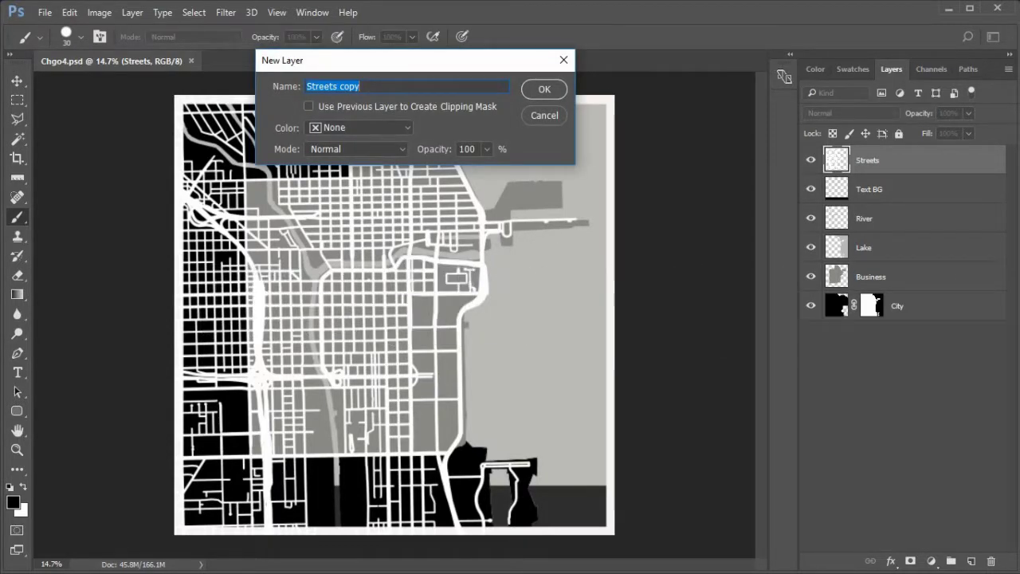
pyautogui.click(361, 86)
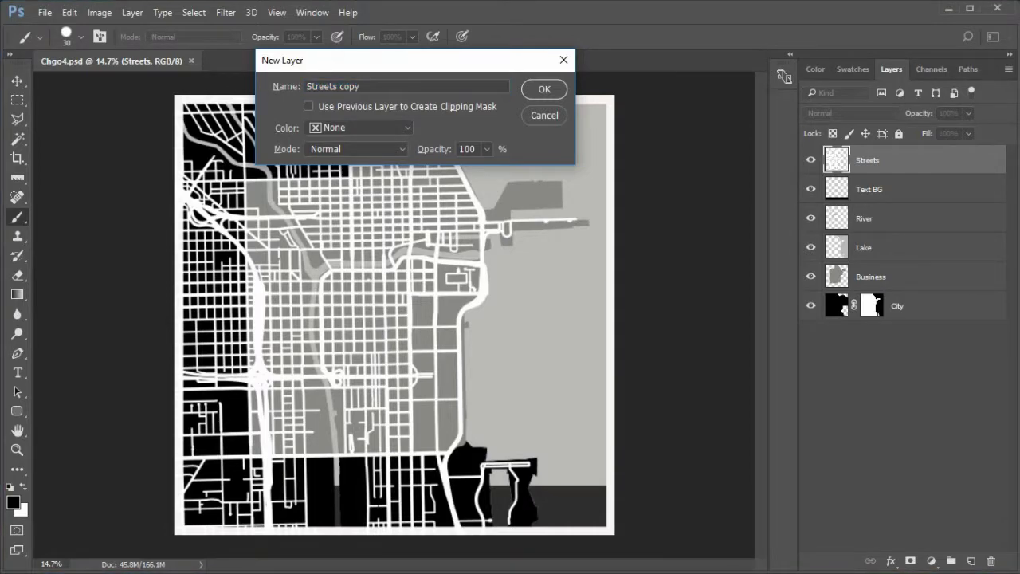
pyautogui.press('BackSpace')
pyautogui.press('BackSpace')
pyautogui.press('BackSpace')
pyautogui.press('BackSpace')
pyautogui.write('Overlay')
pyautogui.click(545, 91)
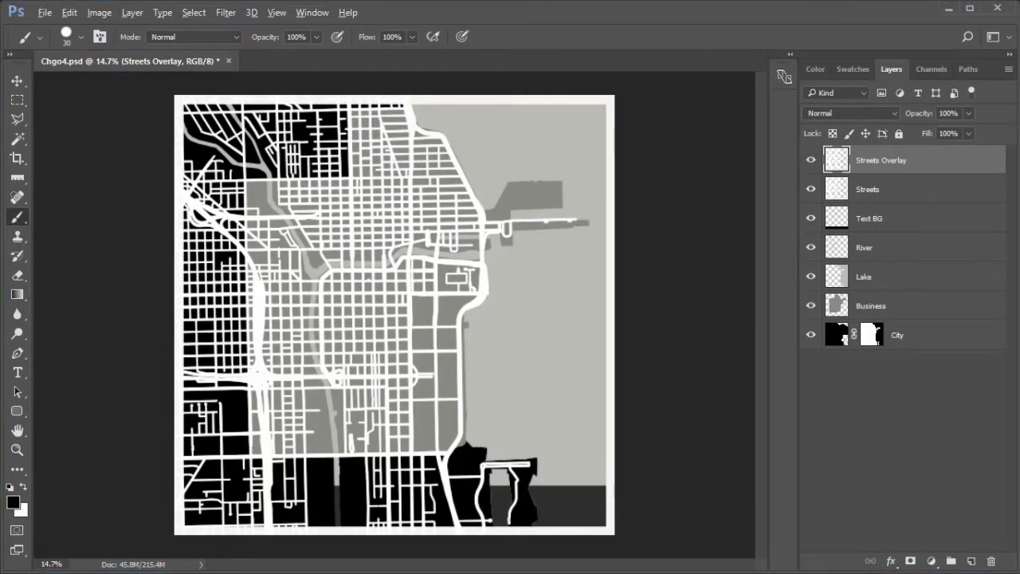
# Fill the Text BG band area on Streets Overlay with solid white, then deselect
pyautogui.keyDown('ctrl'); pyautogui.click(843, 223); pyautogui.keyUp('ctrl')
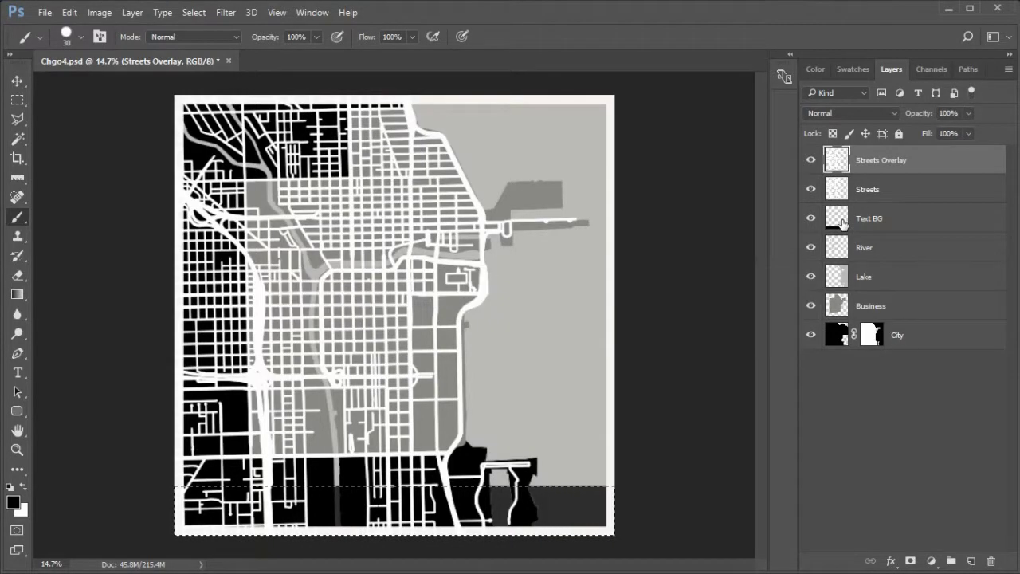
pyautogui.hotkey('ctrl', 'Delete')
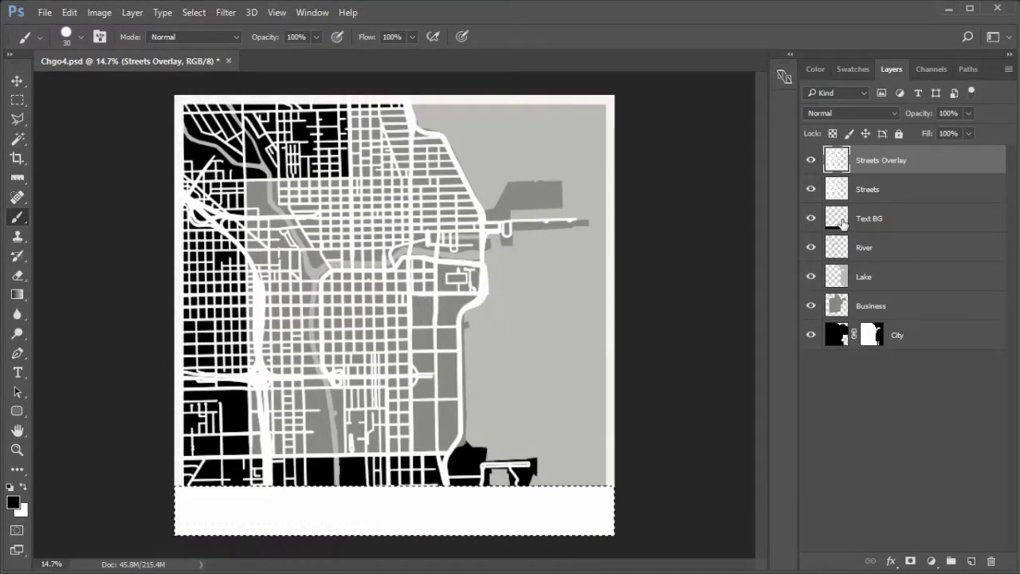
pyautogui.hotkey('ctrl', 'd')
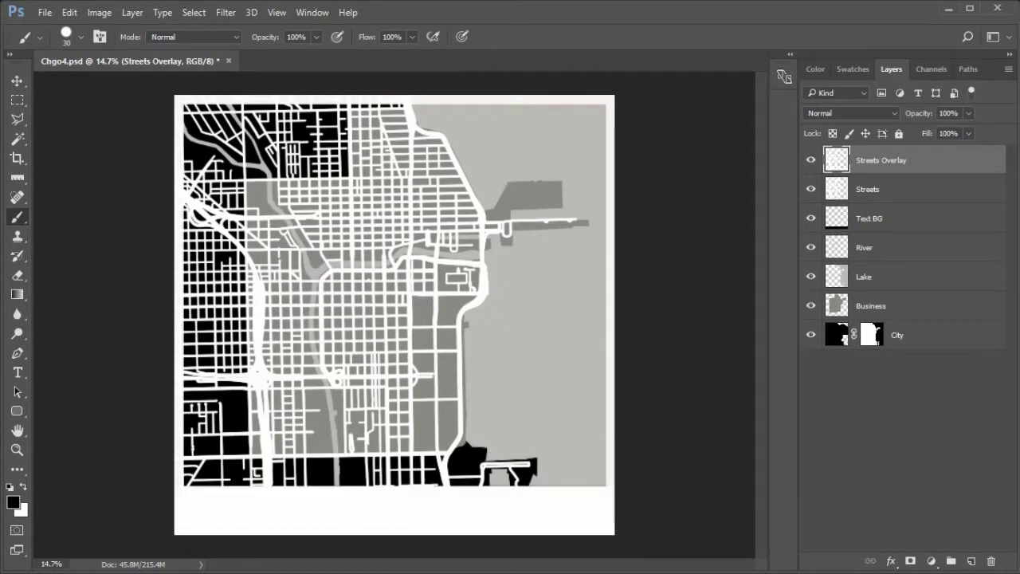
# Give Streets Overlay an inner bevel (depth 200, size 6 px) and 48% Multiply drop shadow
pyautogui.click(891, 561)
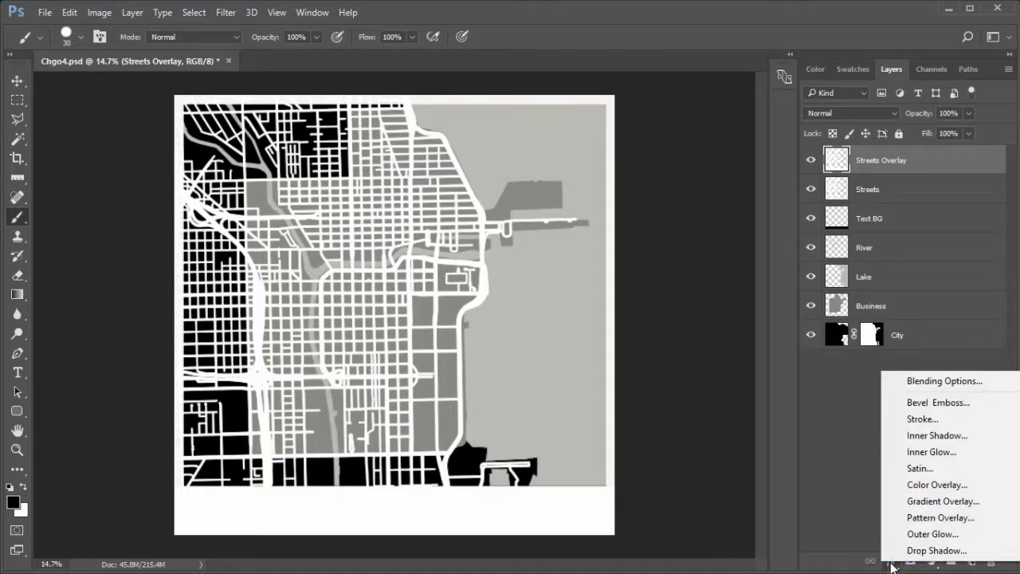
pyautogui.click(958, 402)
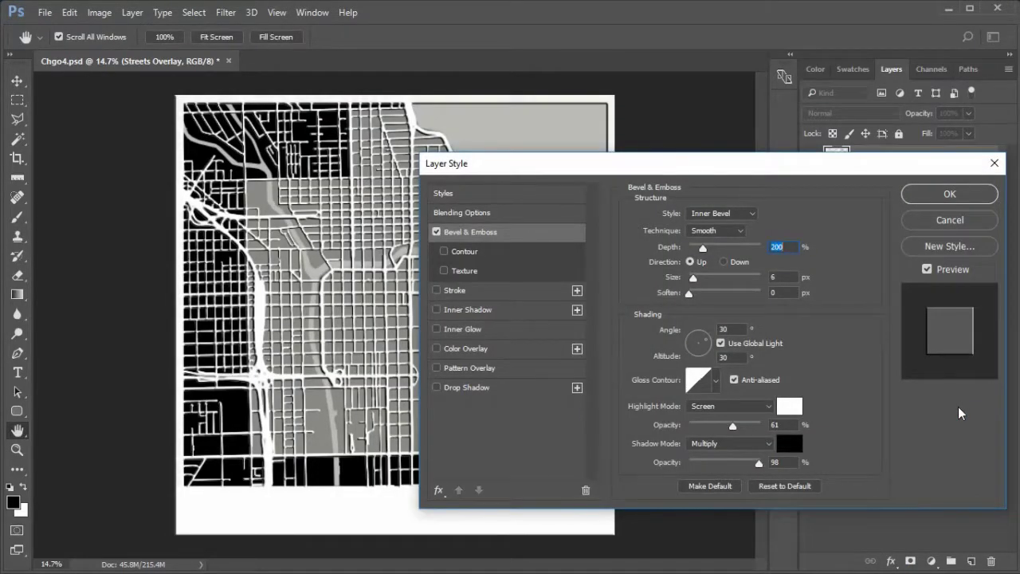
pyautogui.press('alt')
pyautogui.click(436, 387)
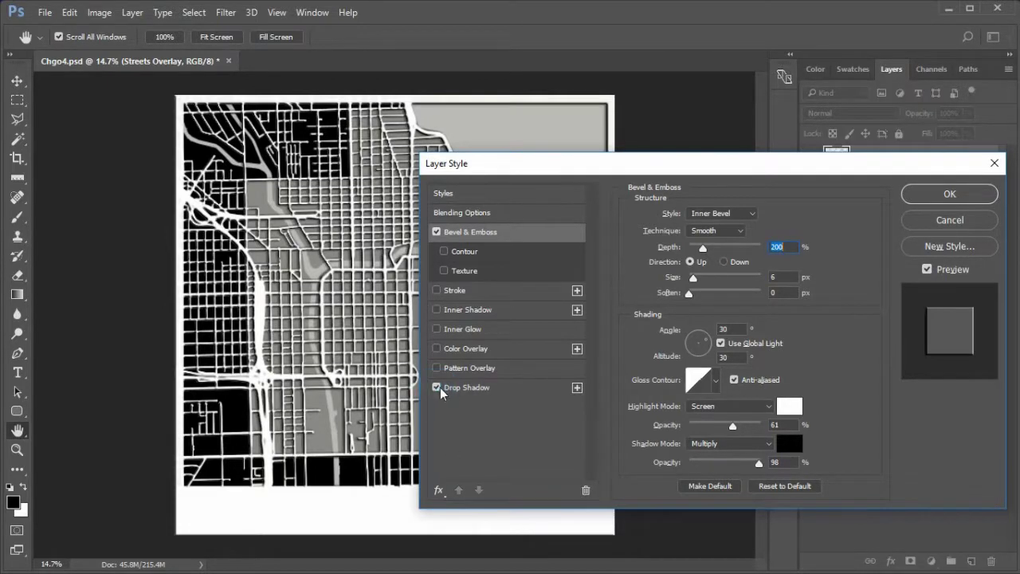
pyautogui.click(467, 390)
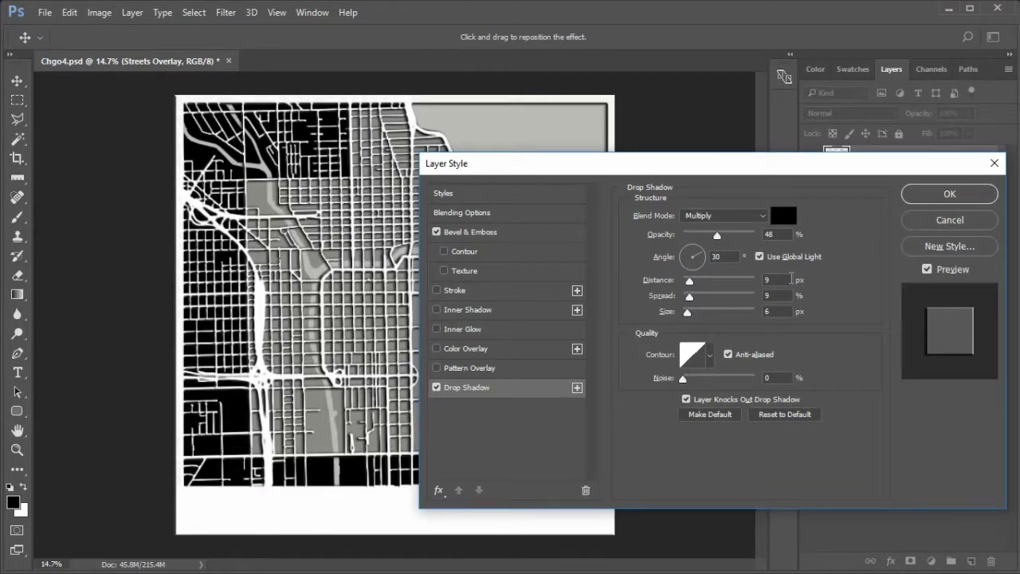
pyautogui.click(937, 199)
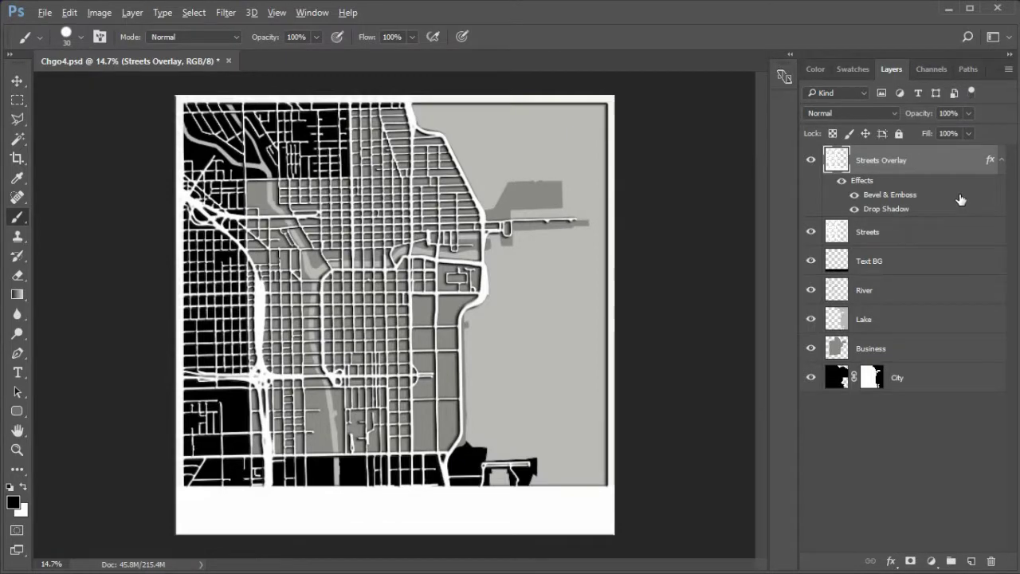
# Convert the Streets Overlay effects into separate bevel and shadow layers
pyautogui.rightClick(861, 182)
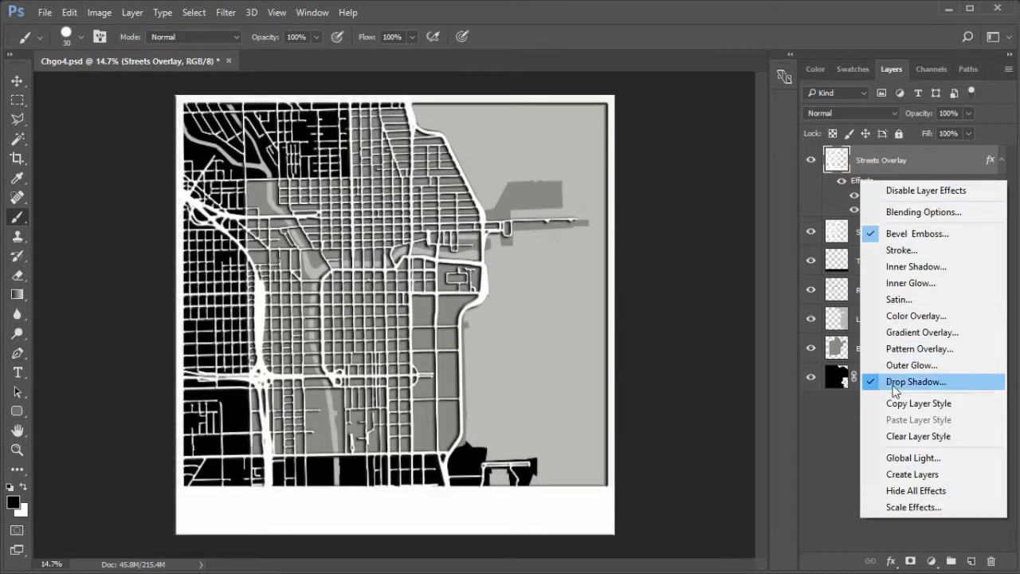
pyautogui.click(963, 479)
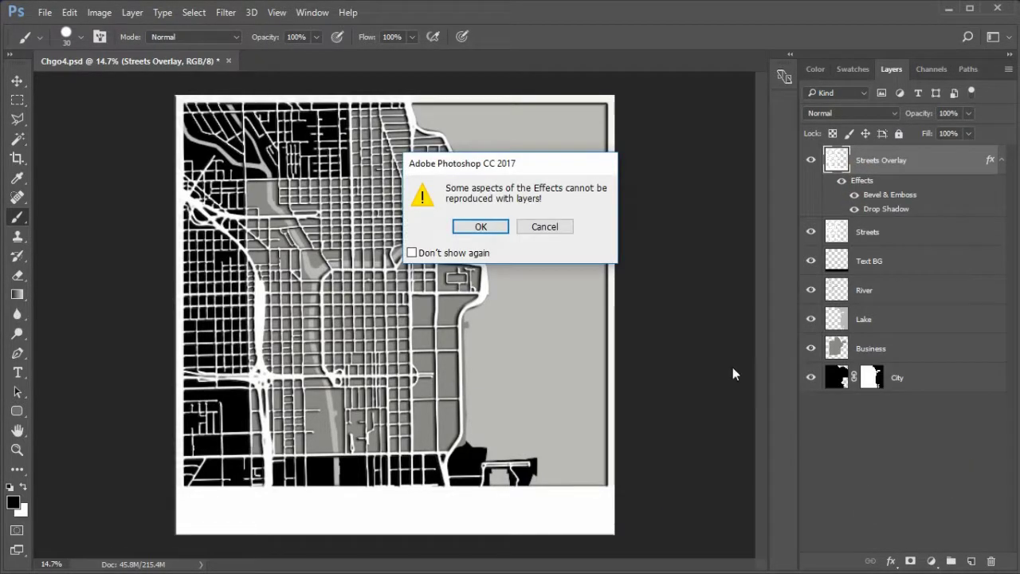
pyautogui.click(497, 225)
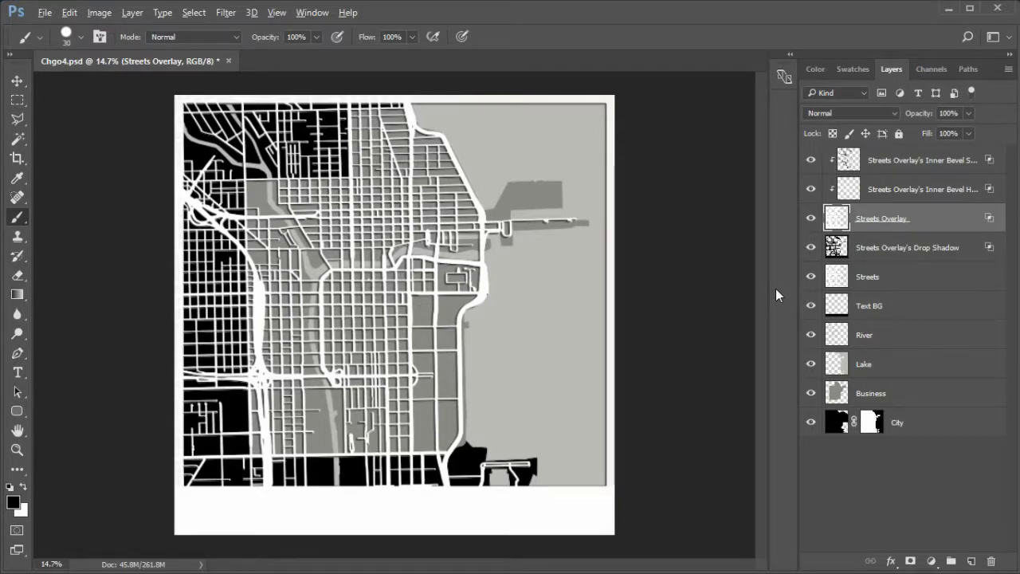
# Add a layer mask to the Inner Bevel Shadows layer and select the whole canvas
pyautogui.click(942, 163)
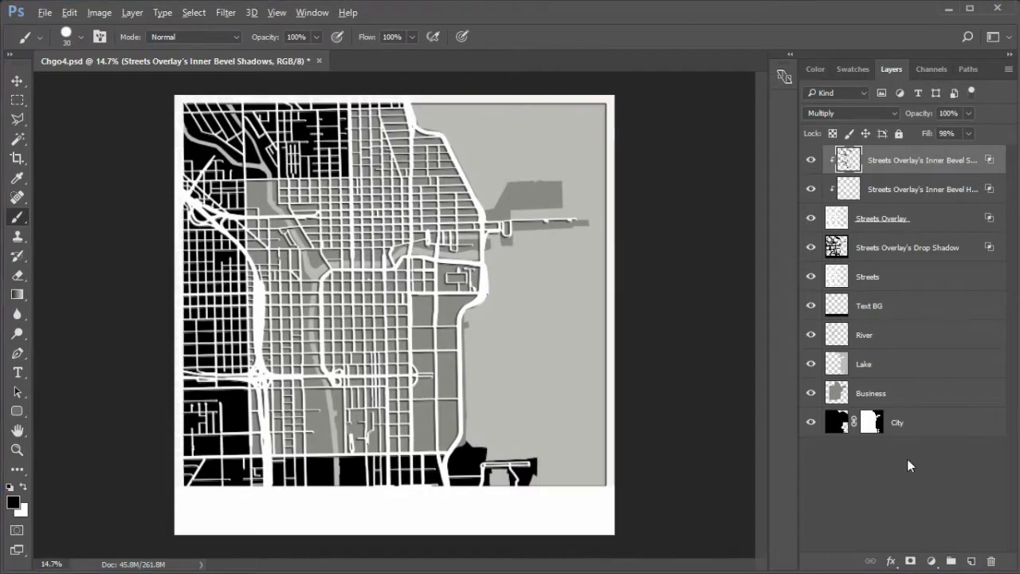
pyautogui.click(909, 561)
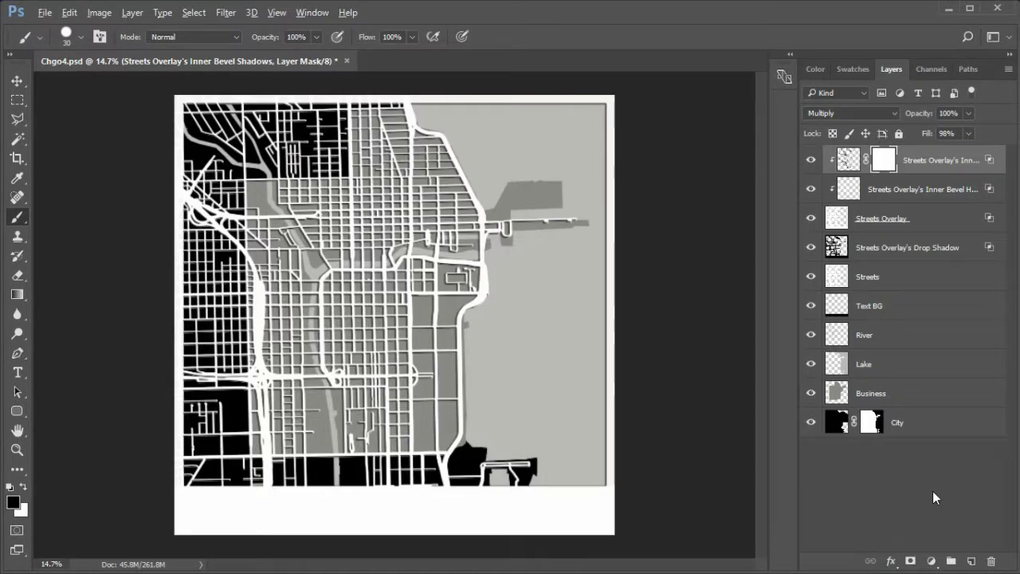
pyautogui.hotkey('ctrl', 'a')
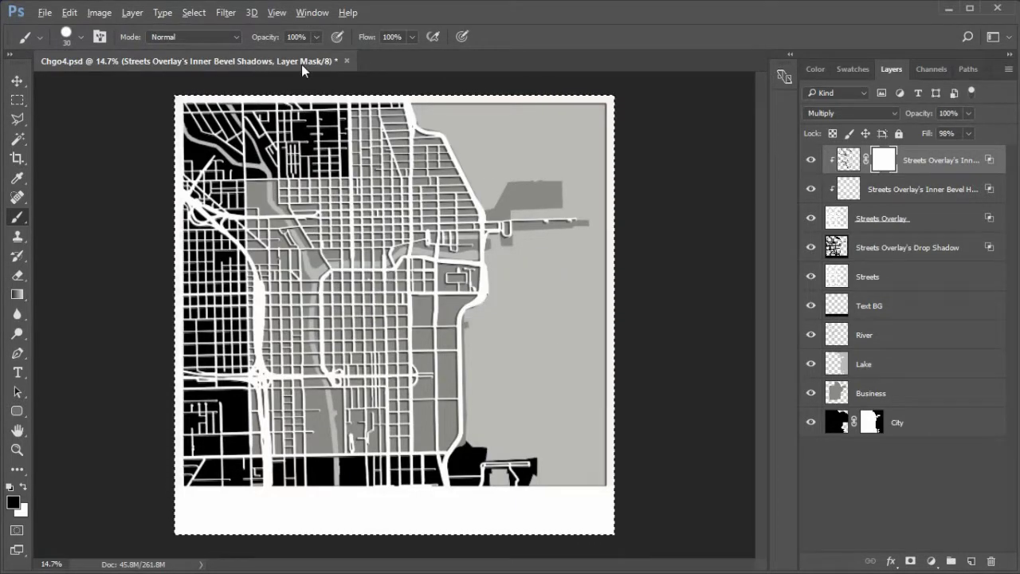
# Shrink the canvas selection slightly, invert it, and fill that thin edge strip on the mask
pyautogui.click(194, 13)
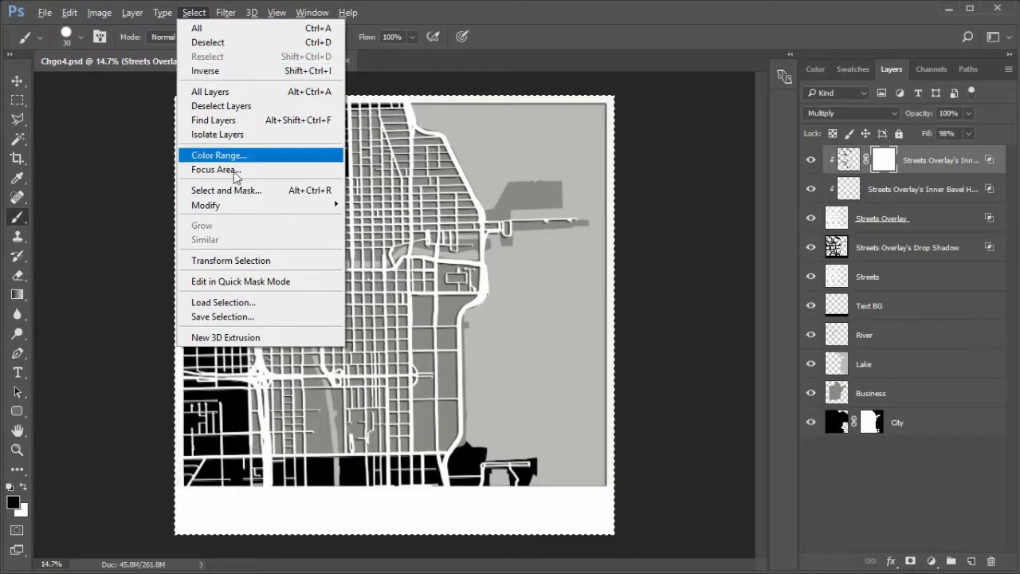
pyautogui.click(265, 260)
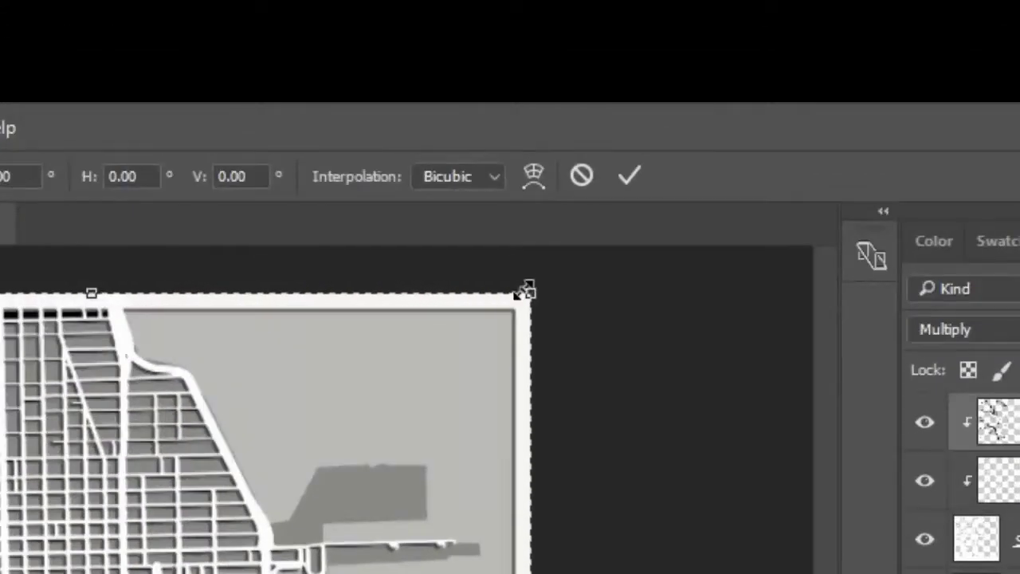
pyautogui.moveTo(526, 290); pyautogui.dragTo(516, 303)
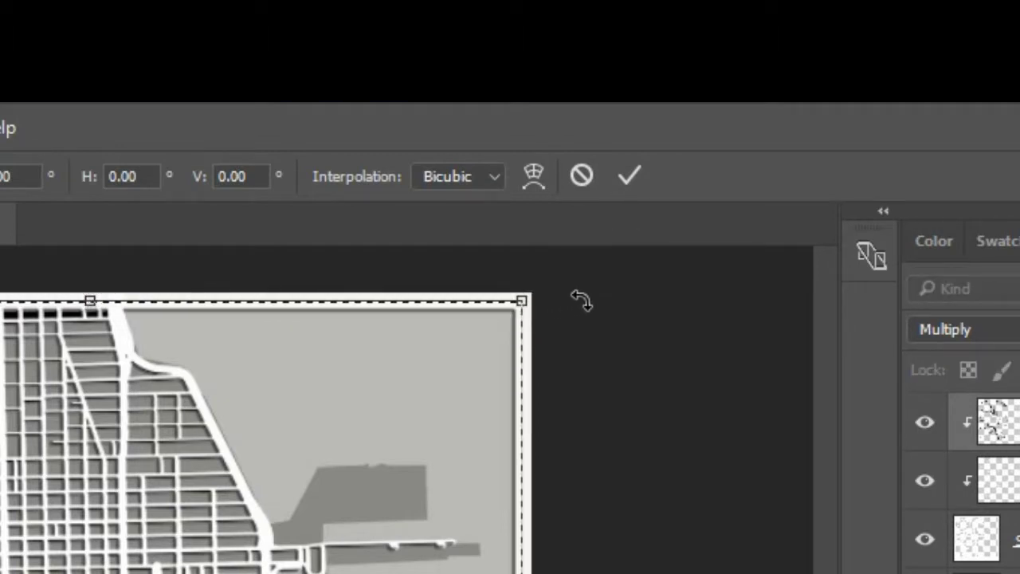
pyautogui.press('Return')
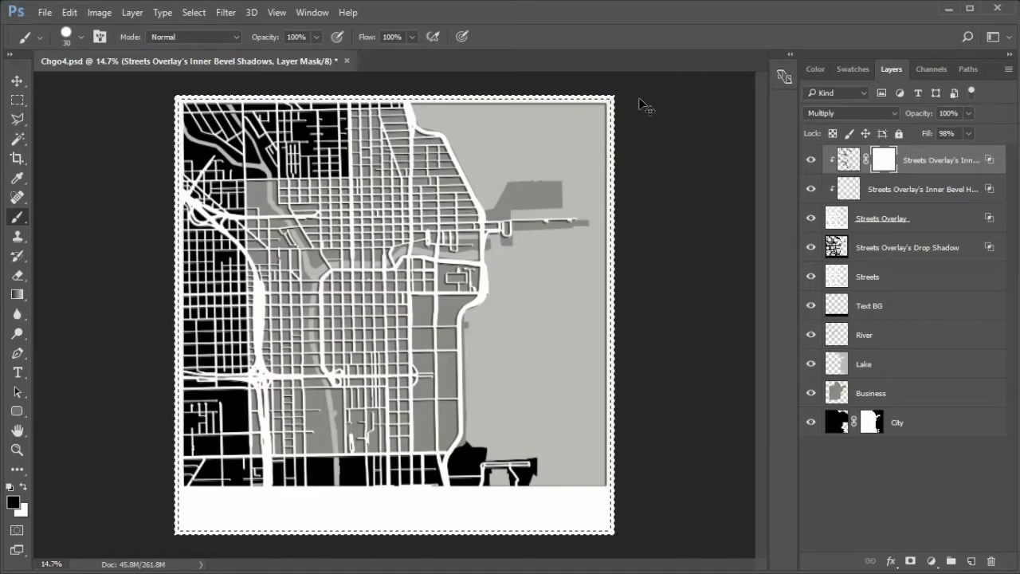
pyautogui.hotkey('shift', 'ctrl', 'i')
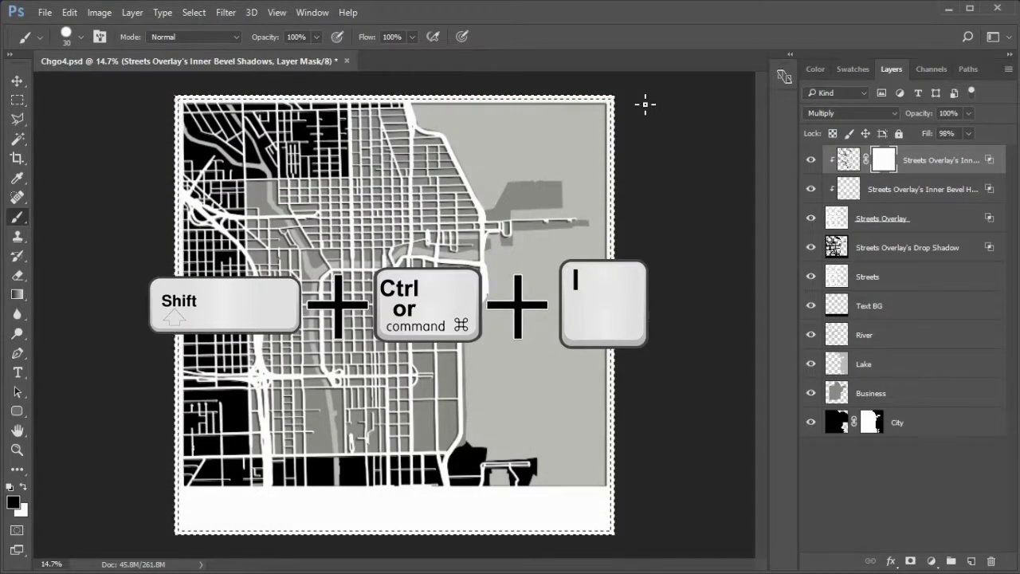
pyautogui.hotkey('alt', 'BackSpace')
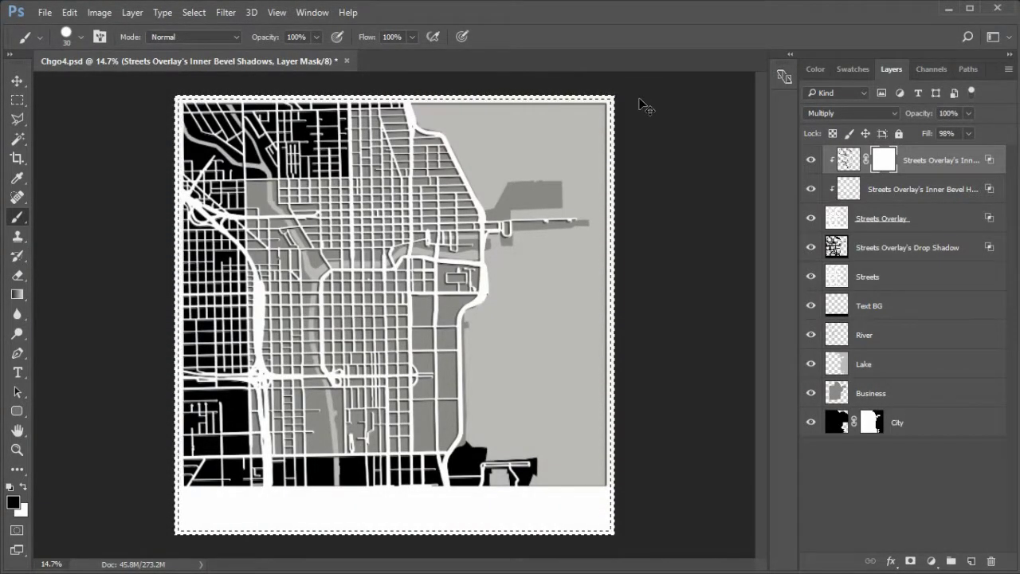
pyautogui.hotkey('ctrl', 'd')
pyautogui.hotkey('ctrl', '0')
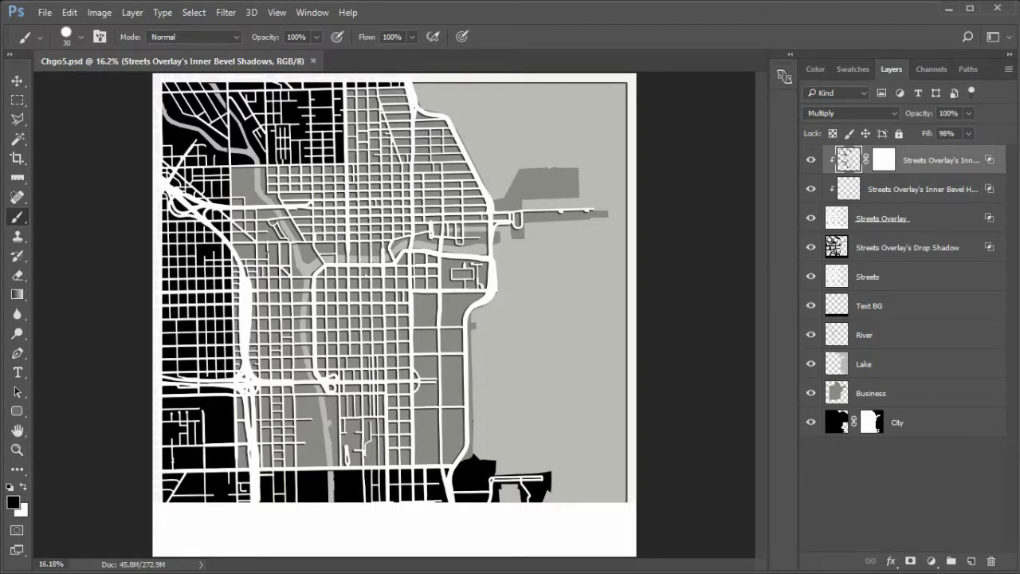
# Move Text BG above Streets and type 'Chicago Downtown' in the bottom band as the top layer
pyautogui.click(923, 303)
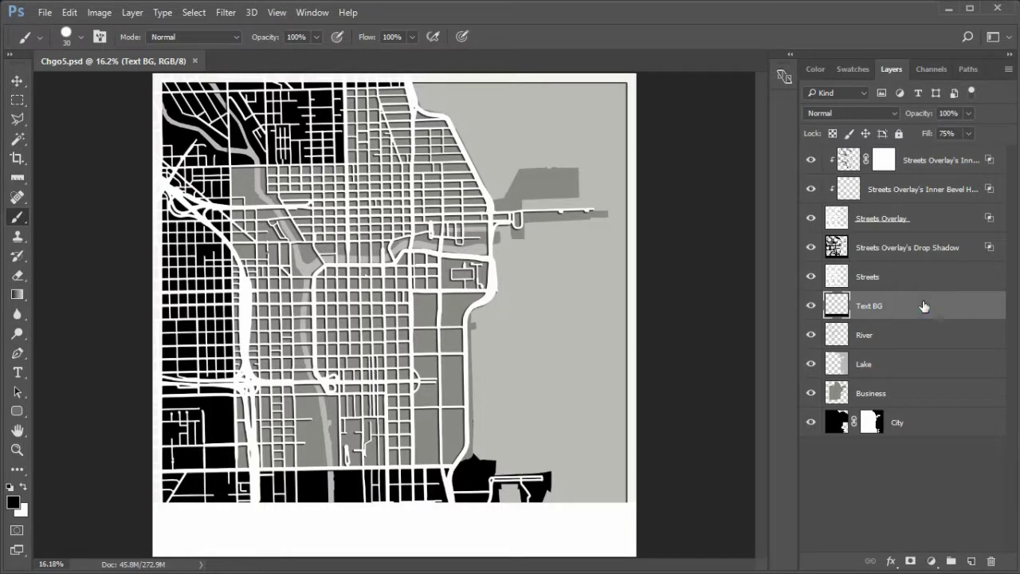
pyautogui.moveTo(923, 306); pyautogui.dragTo(923, 270)
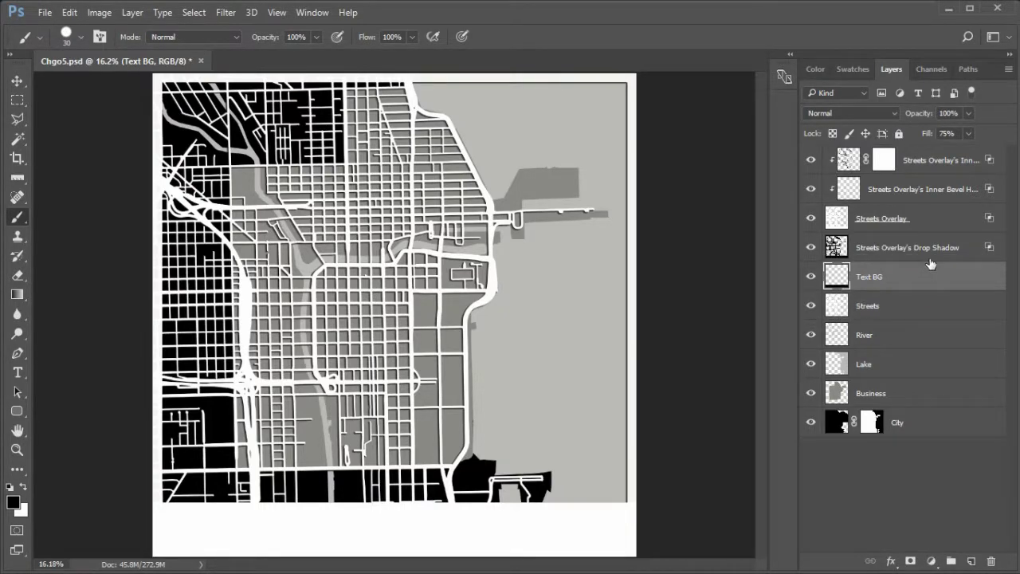
pyautogui.click(934, 163)
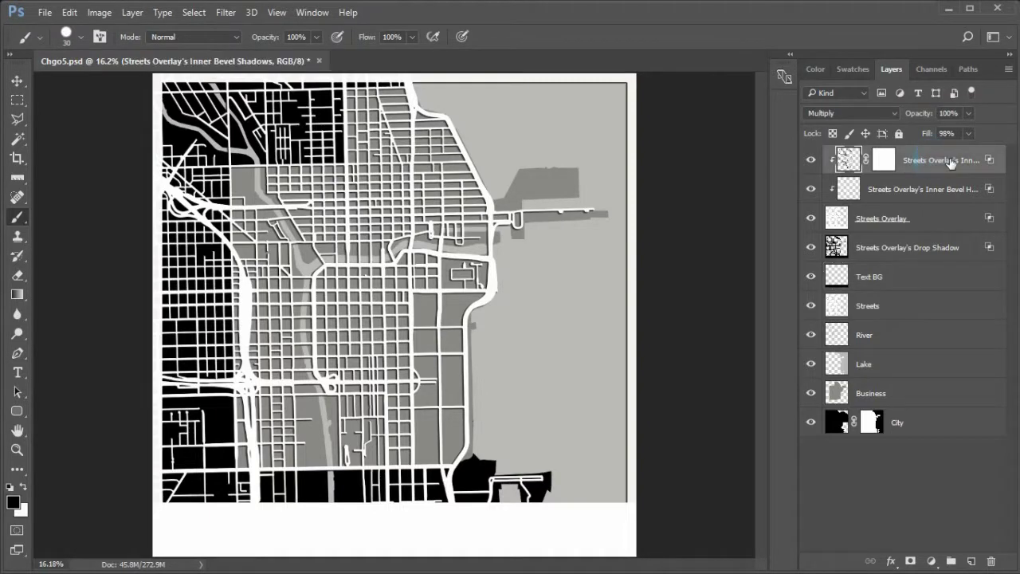
pyautogui.click(17, 372)
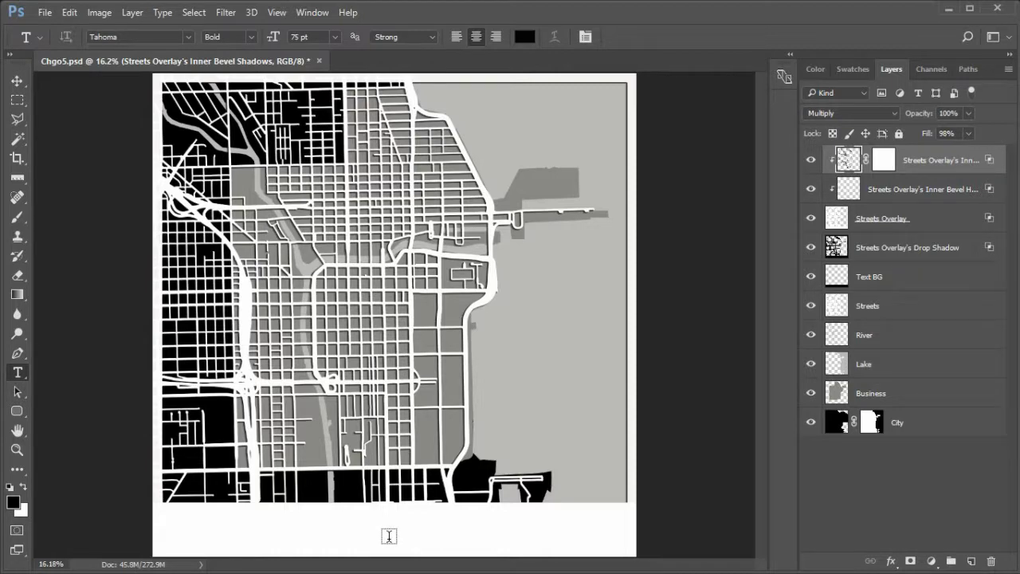
pyautogui.click(390, 536)
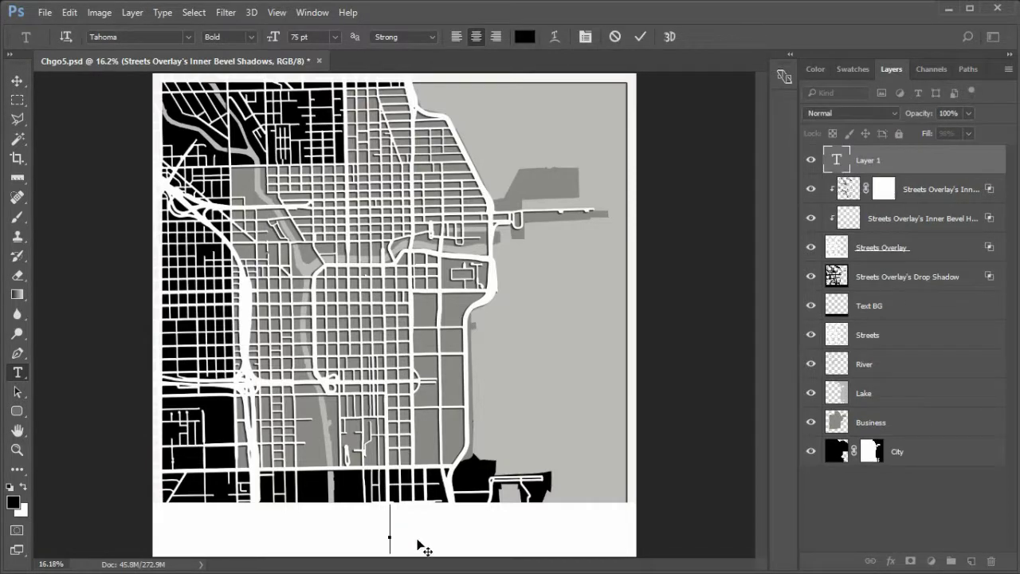
pyautogui.write('Chic')
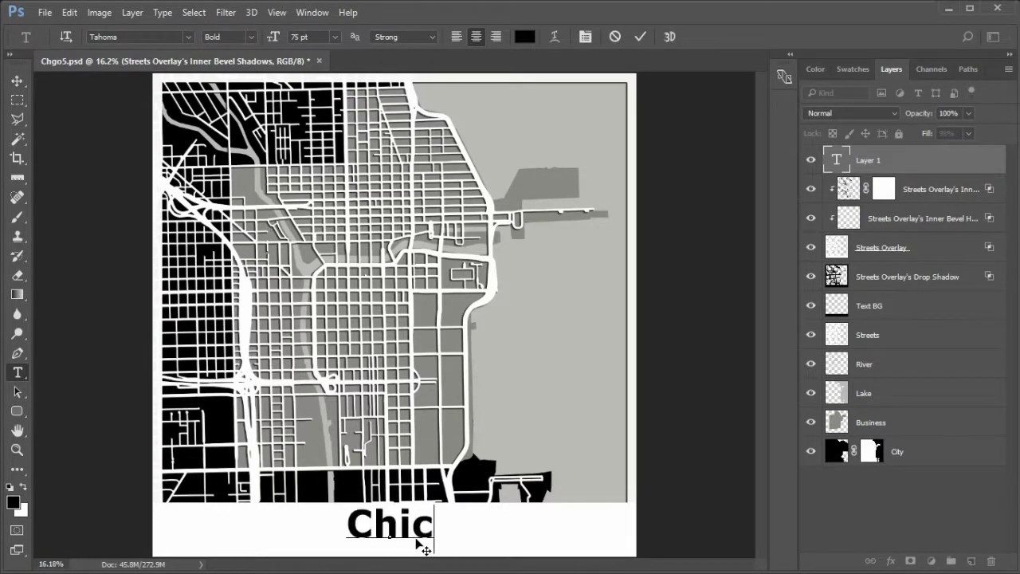
pyautogui.write('ago ')
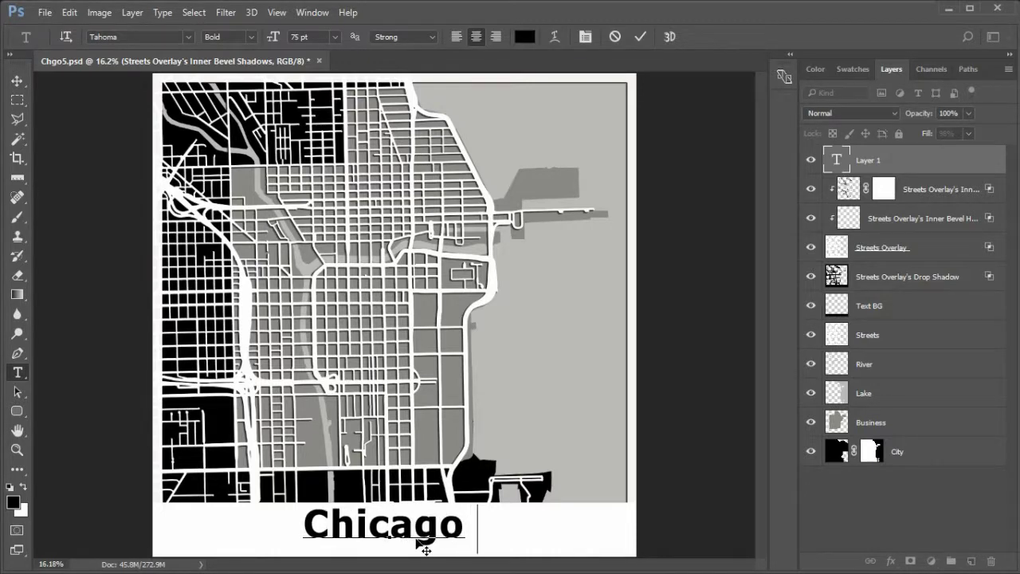
pyautogui.write('Downtown')
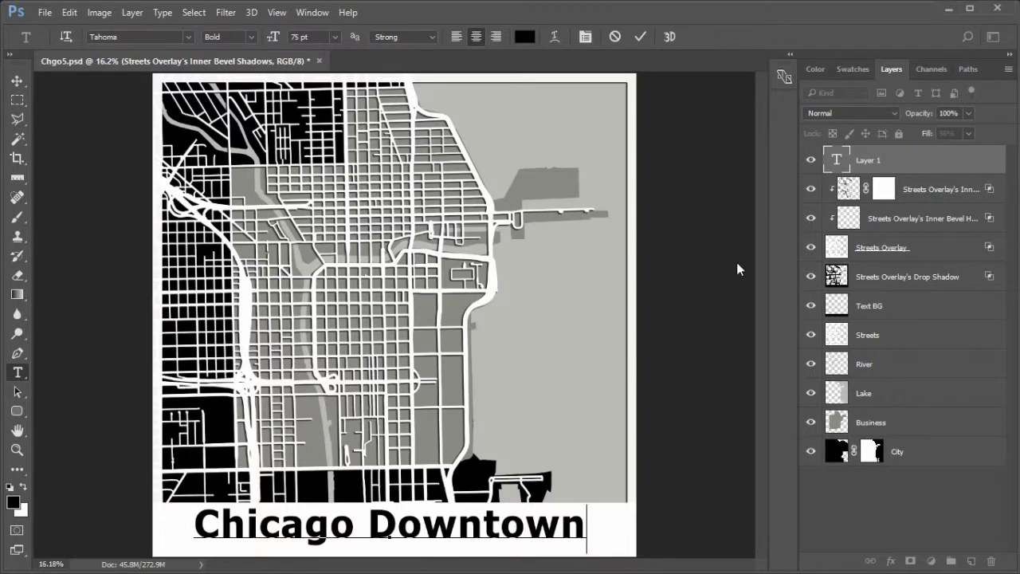
pyautogui.click(836, 163)
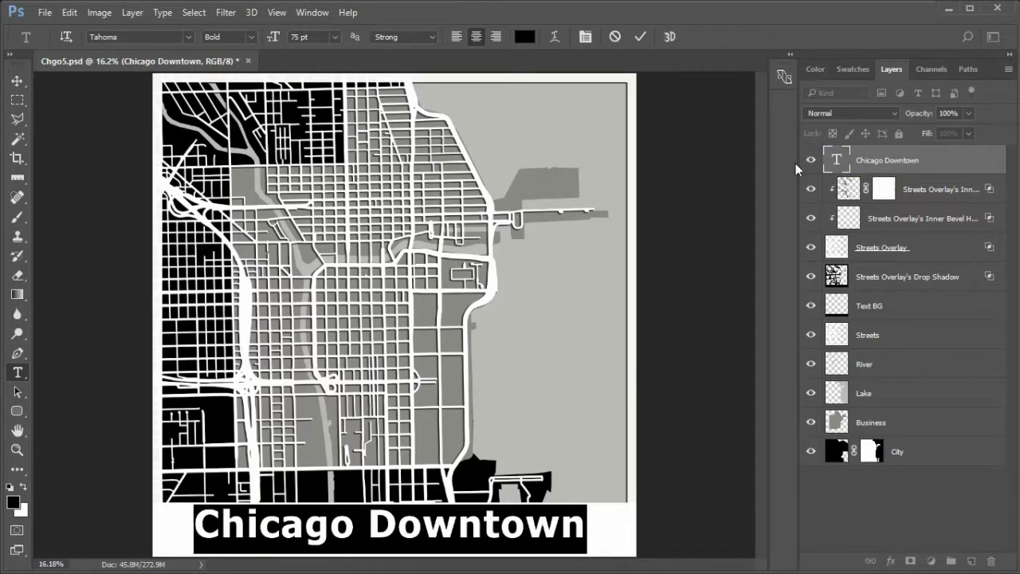
# Set the 'Chicago Downtown' title's tracking to 140 and commit the text
pyautogui.click(585, 38)
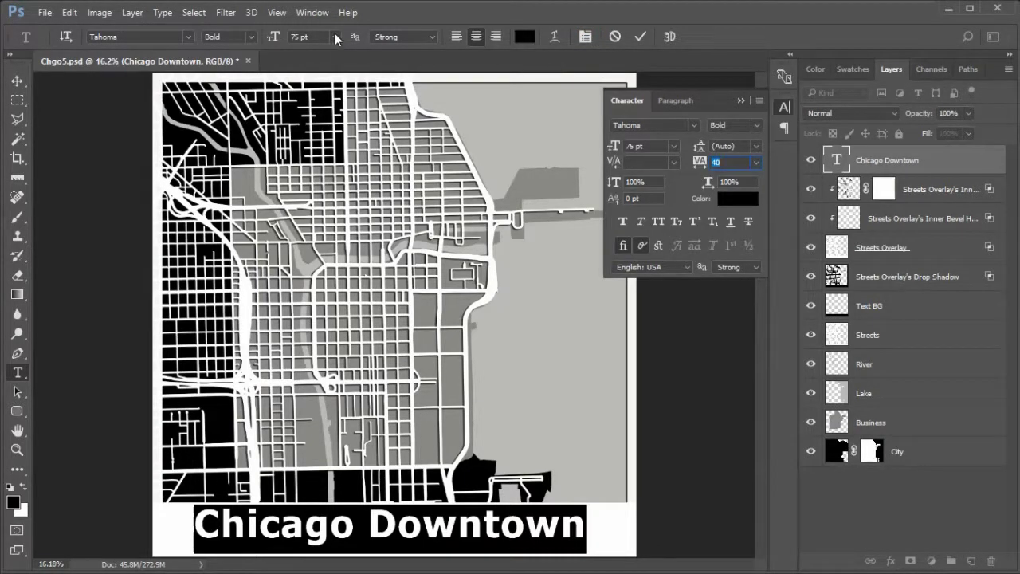
pyautogui.click(312, 12)
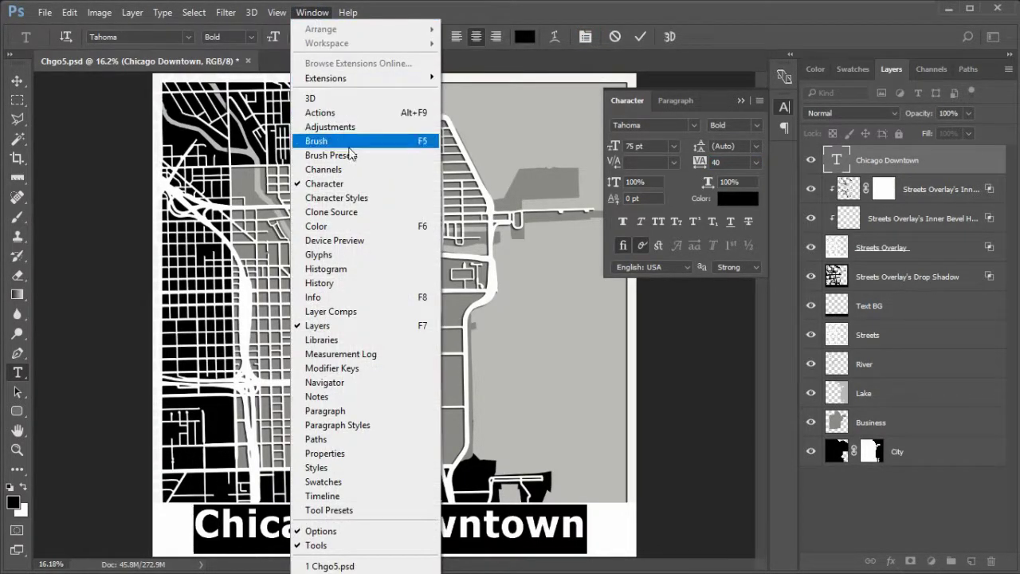
pyautogui.click(358, 191)
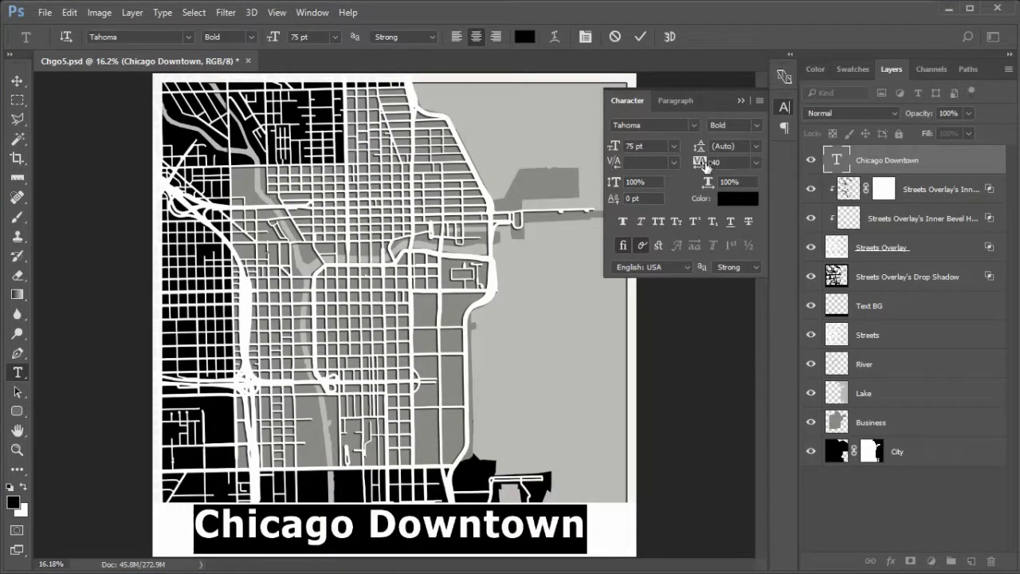
pyautogui.moveTo(700, 165); pyautogui.dragTo(706, 168)
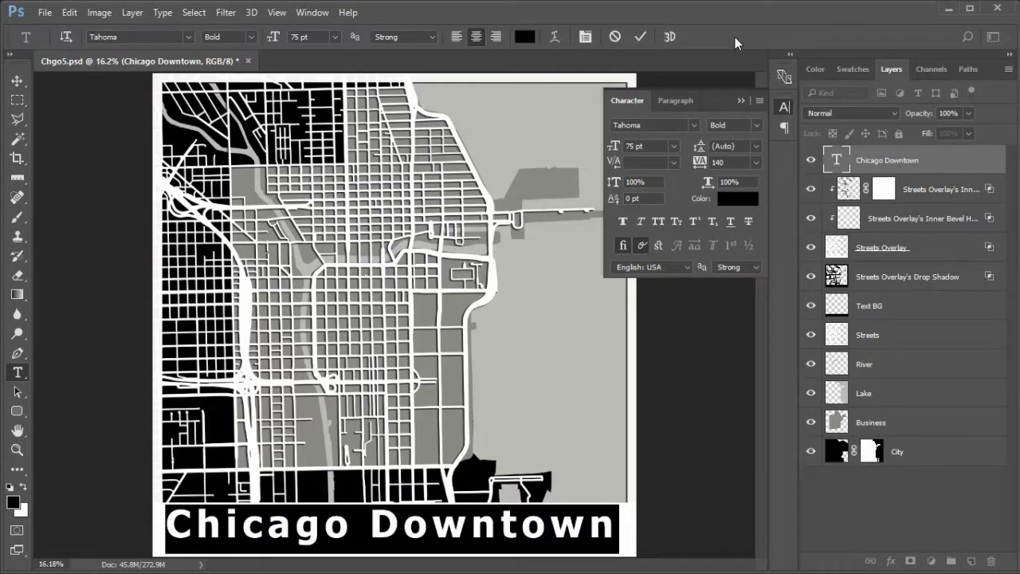
pyautogui.click(642, 37)
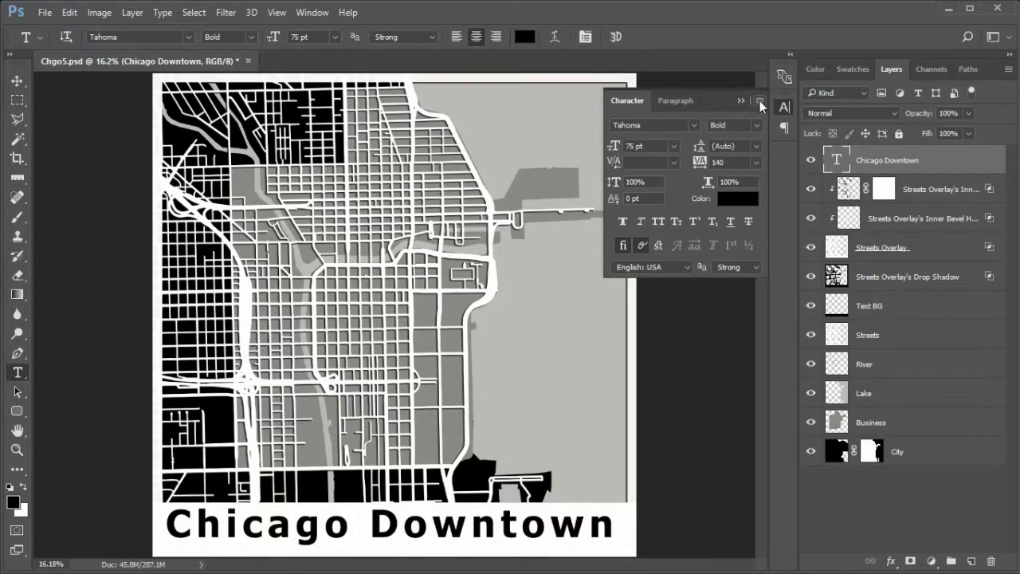
pyautogui.click(759, 103)
# Align the title to the vertical and horizontal centres of the Text BG band selection, then deselect
pyautogui.click(820, 394)
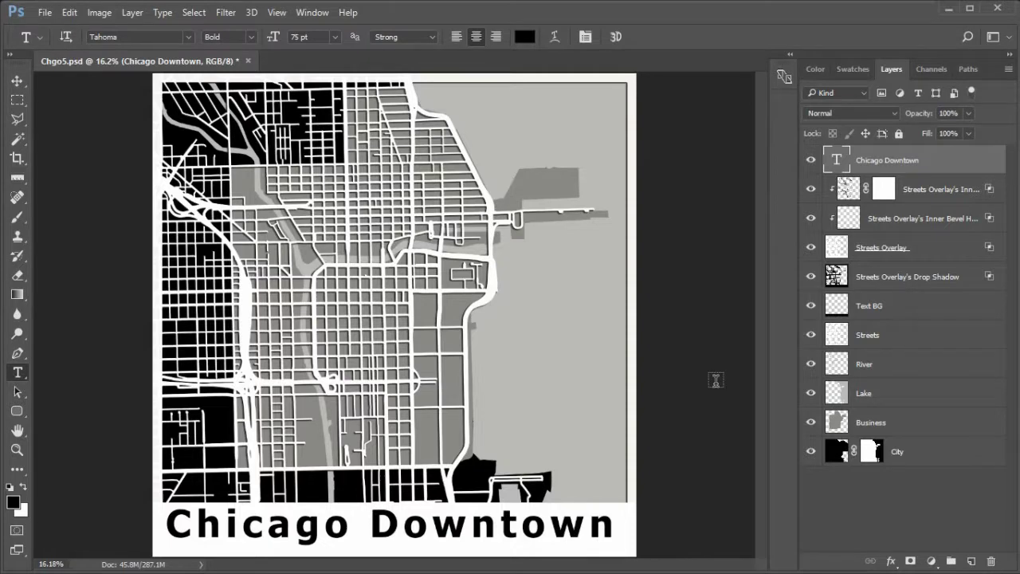
pyautogui.press('v')
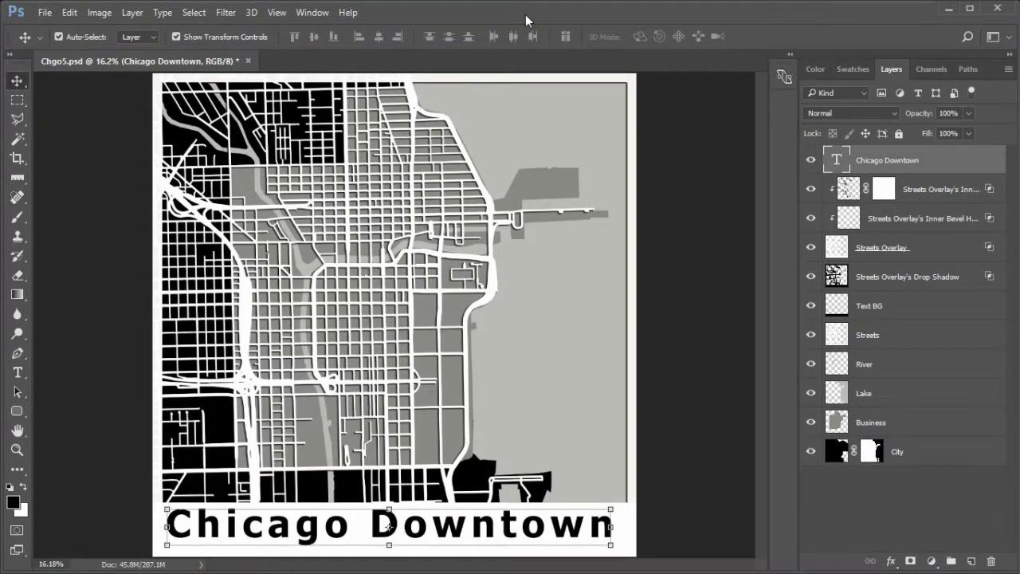
pyautogui.press('ctrl')
pyautogui.keyDown('ctrl'); pyautogui.click(840, 311); pyautogui.keyUp('ctrl')
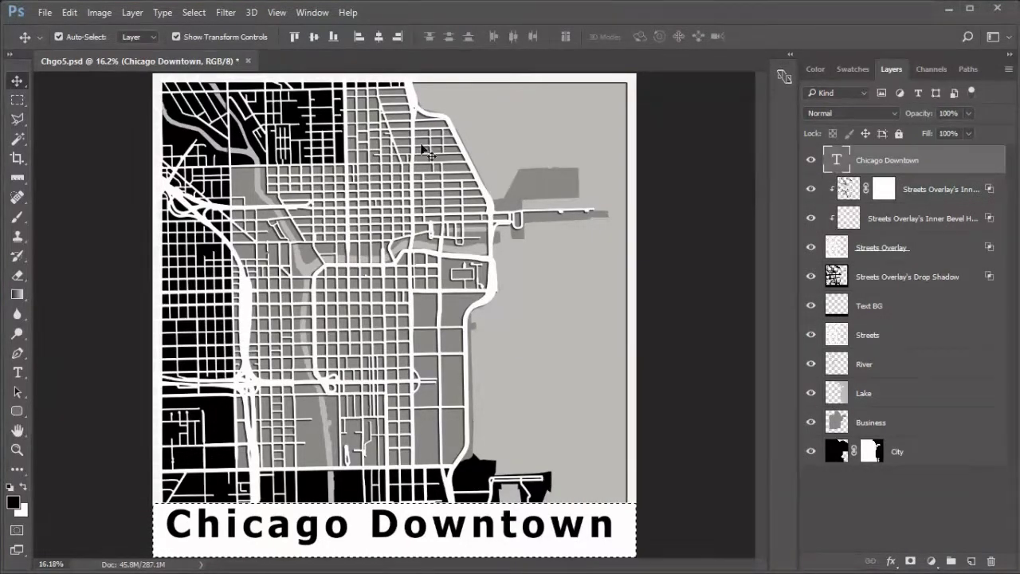
pyautogui.click(315, 36)
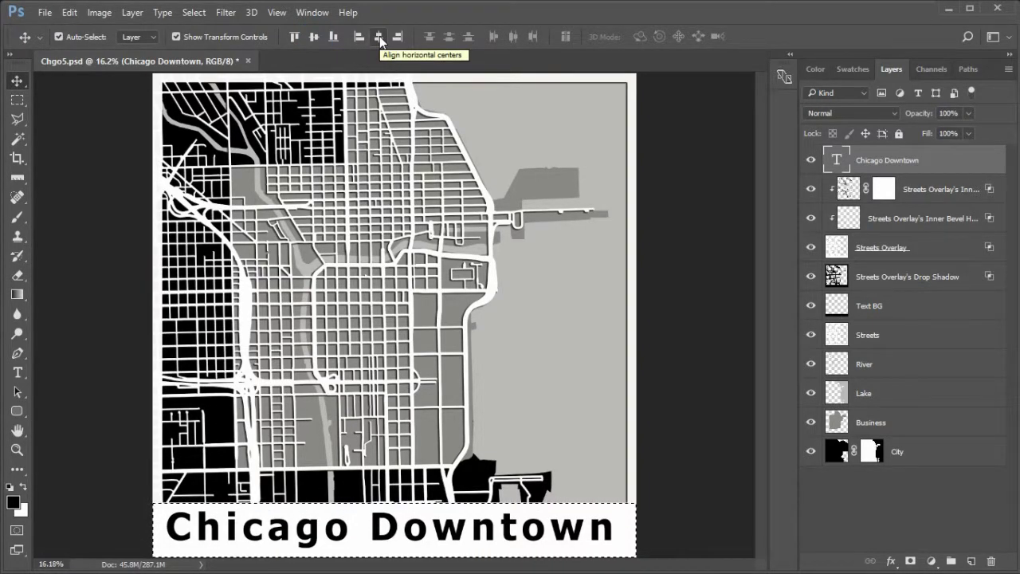
pyautogui.click(379, 35)
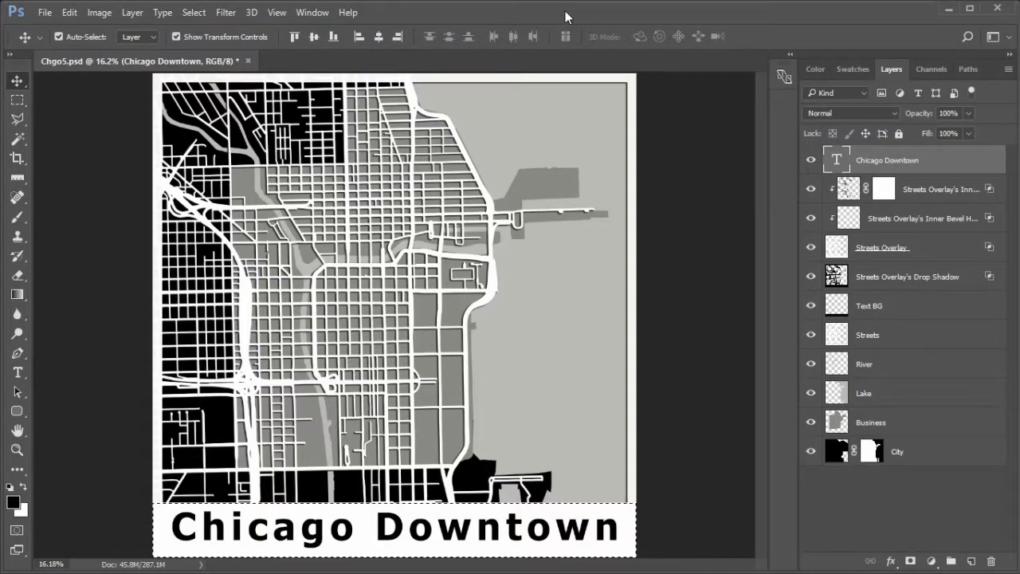
pyautogui.press('ctrl')
pyautogui.hotkey('ctrl', 'd')
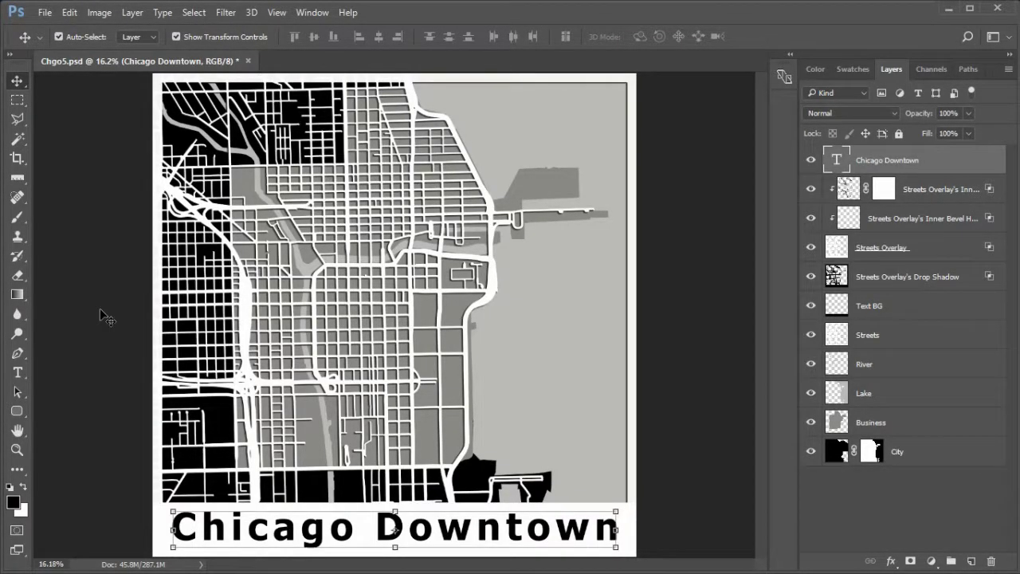
# Hide the 'Chicago Downtown' title and mask Streets Overlay with the title's letter shapes
pyautogui.click(18, 432)
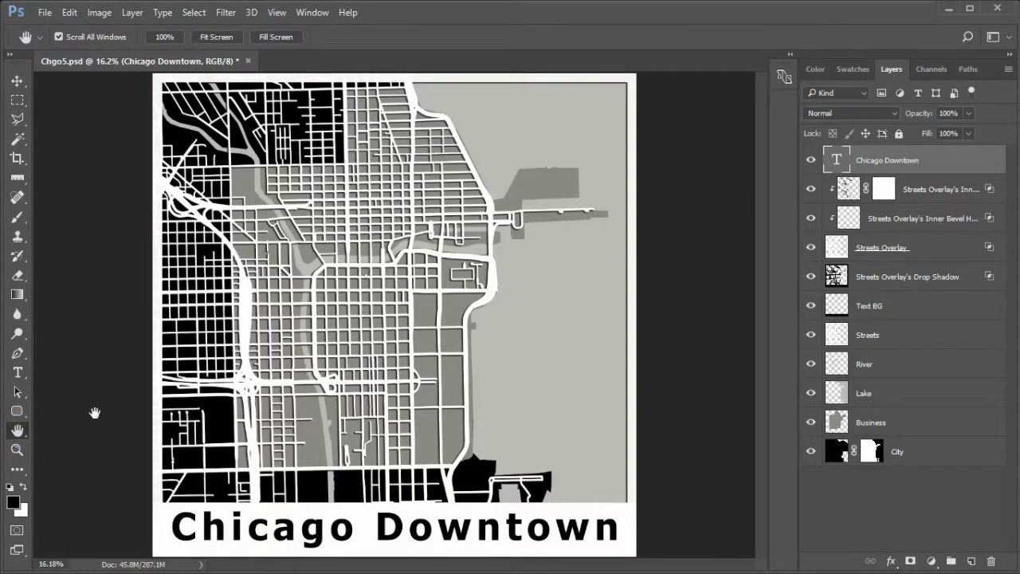
pyautogui.click(811, 160)
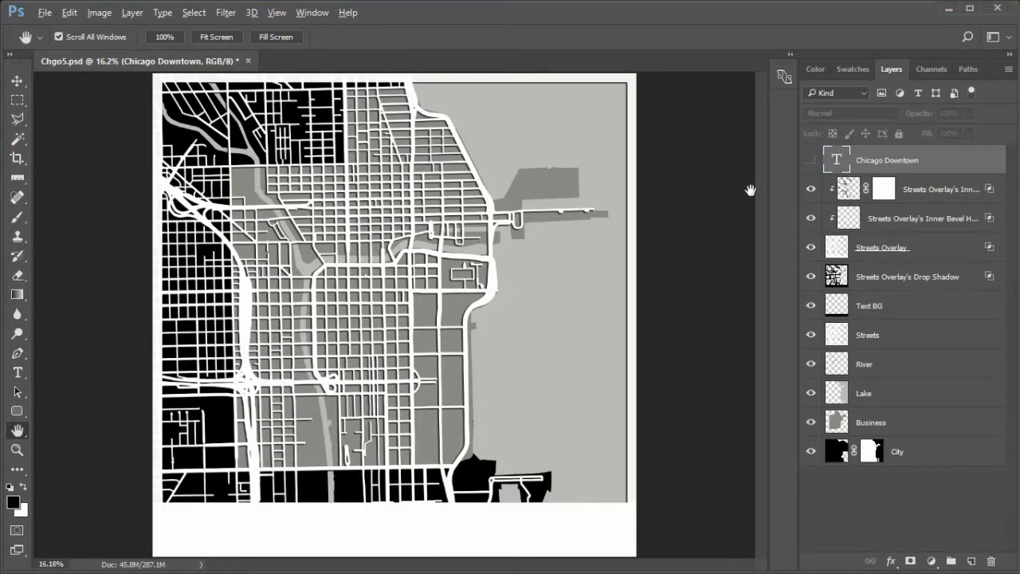
pyautogui.click(959, 249)
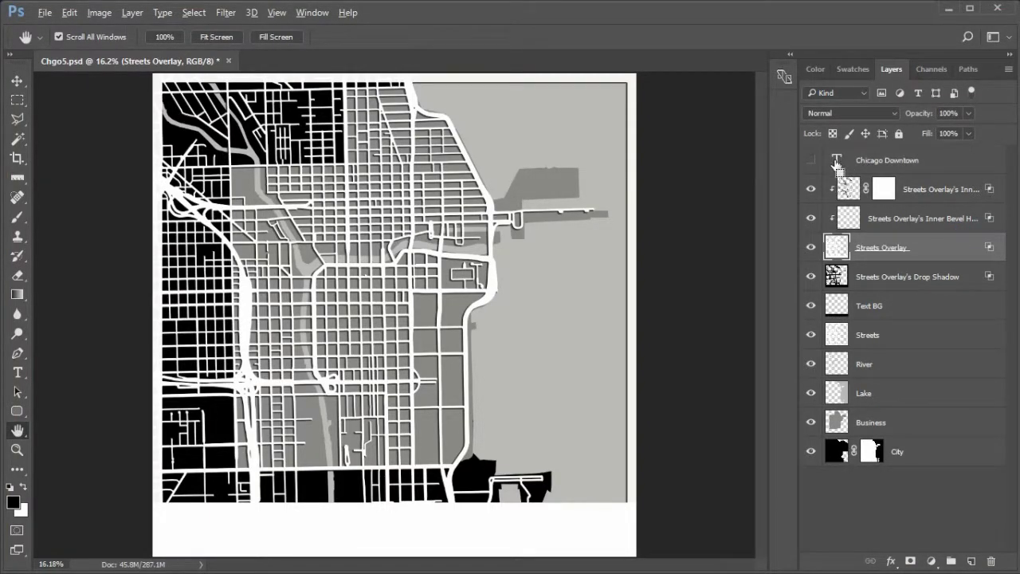
pyautogui.keyDown('ctrl'); pyautogui.click(837, 162); pyautogui.keyUp('ctrl')
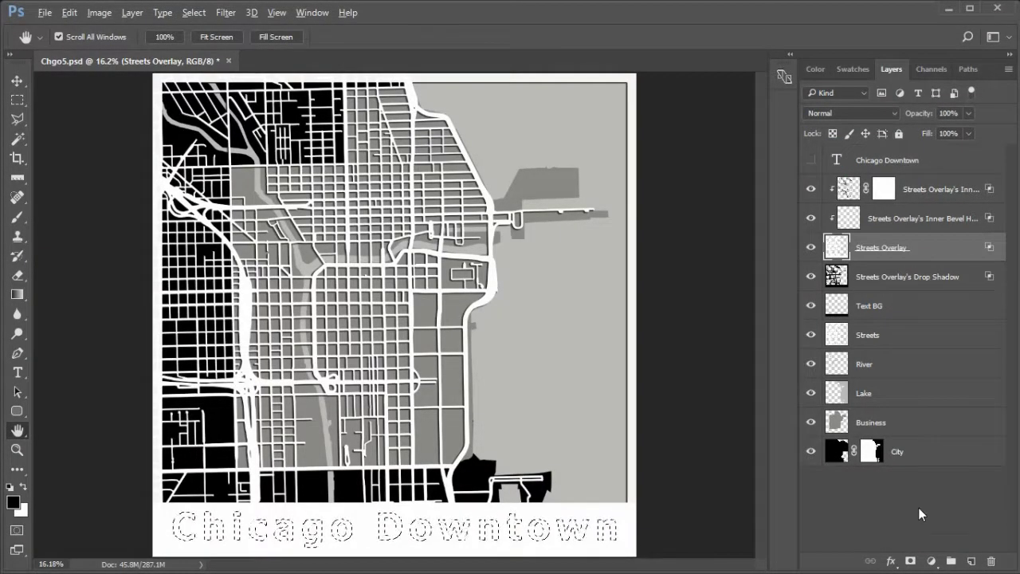
pyautogui.click(910, 561)
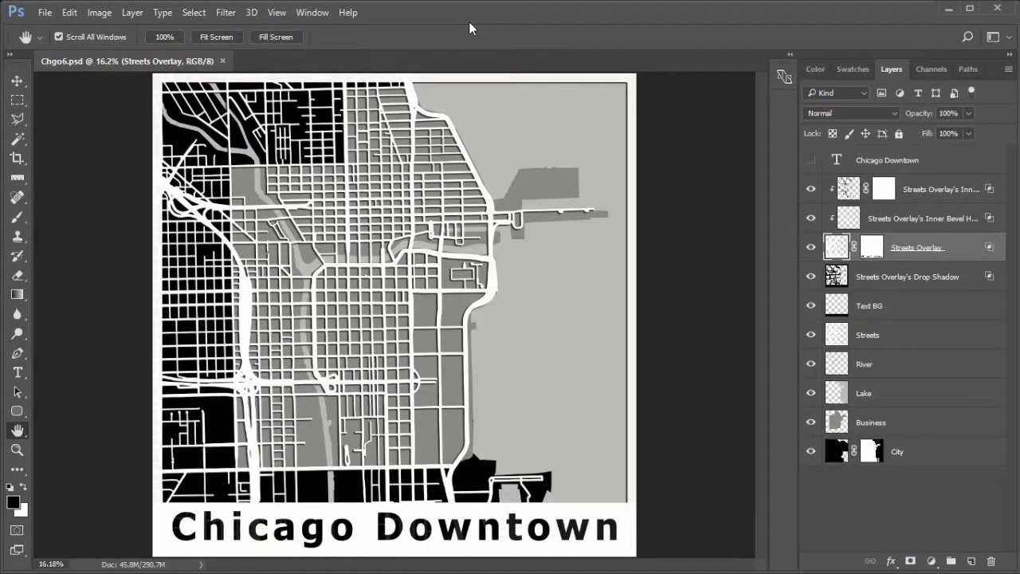
pyautogui.press('z')
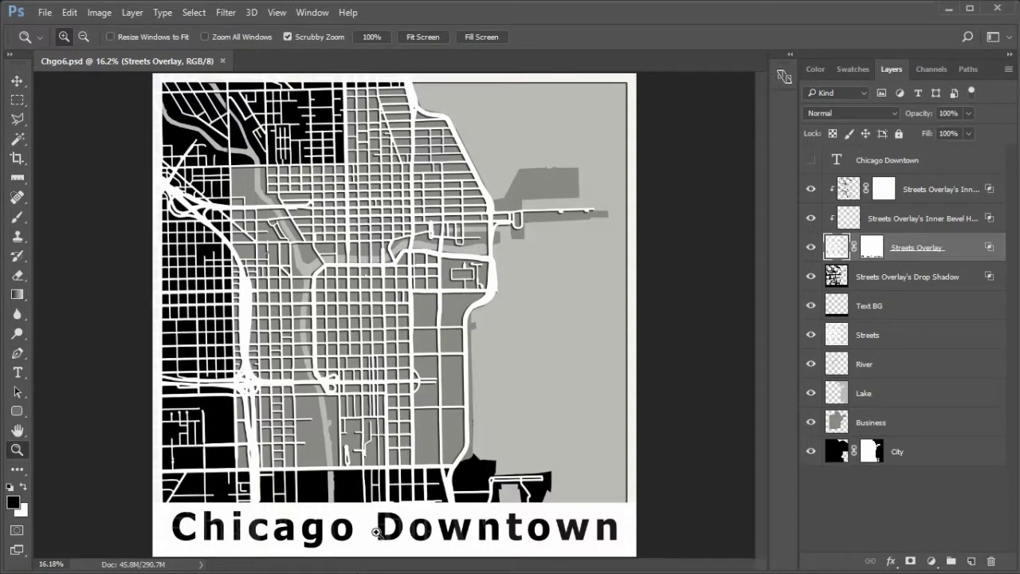
# Lower the Text BG layer's fill to 35% so the title shows as softer gray lettering
pyautogui.moveTo(381, 533); pyautogui.dragTo(382, 532)
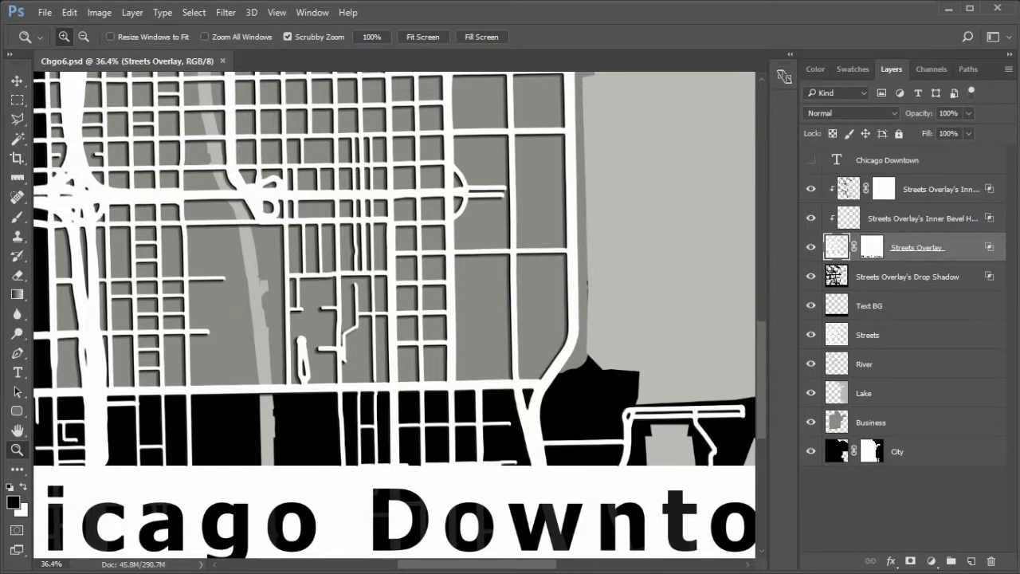
pyautogui.click(922, 307)
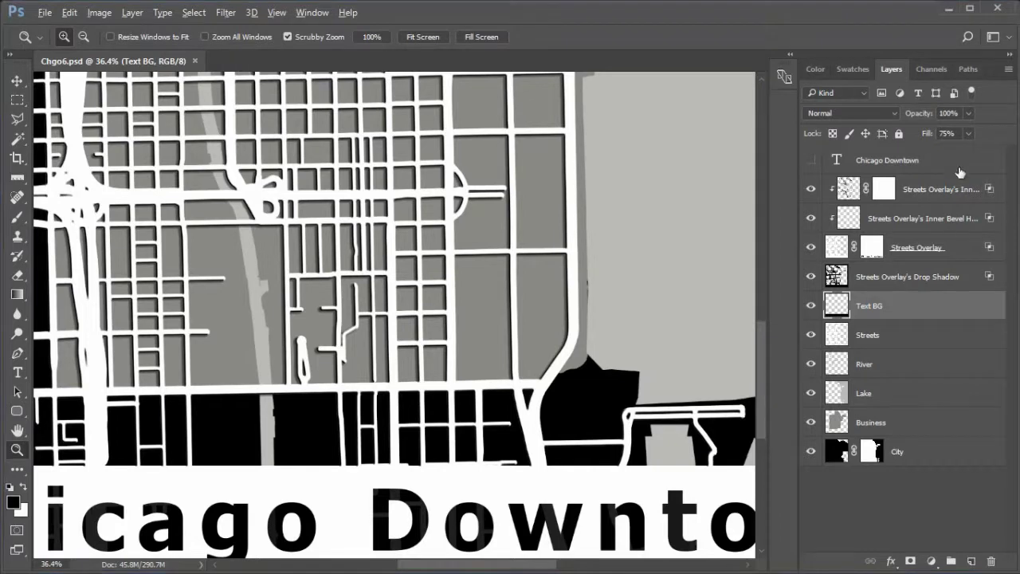
pyautogui.click(968, 133)
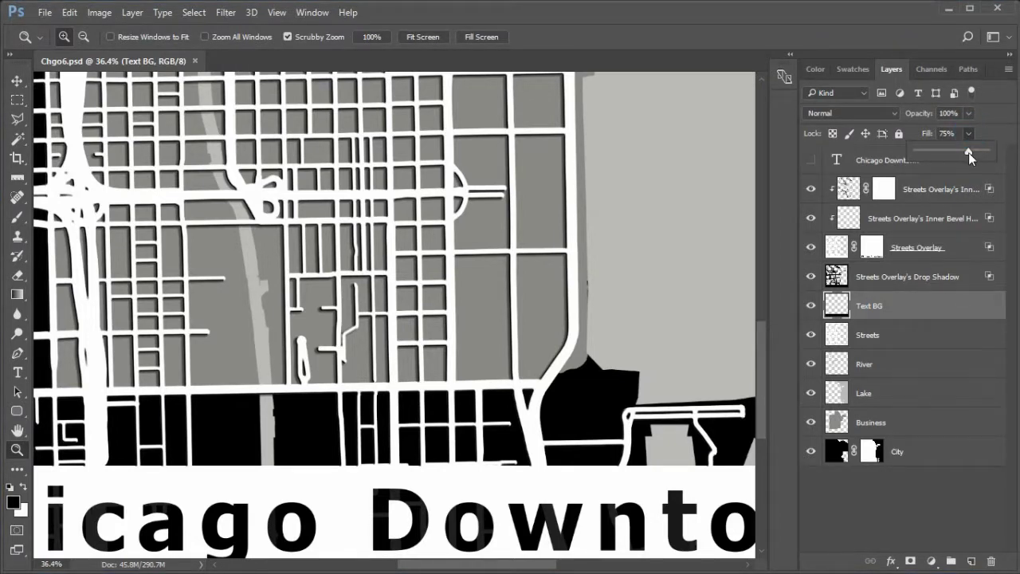
pyautogui.moveTo(968, 153); pyautogui.dragTo(932, 153)
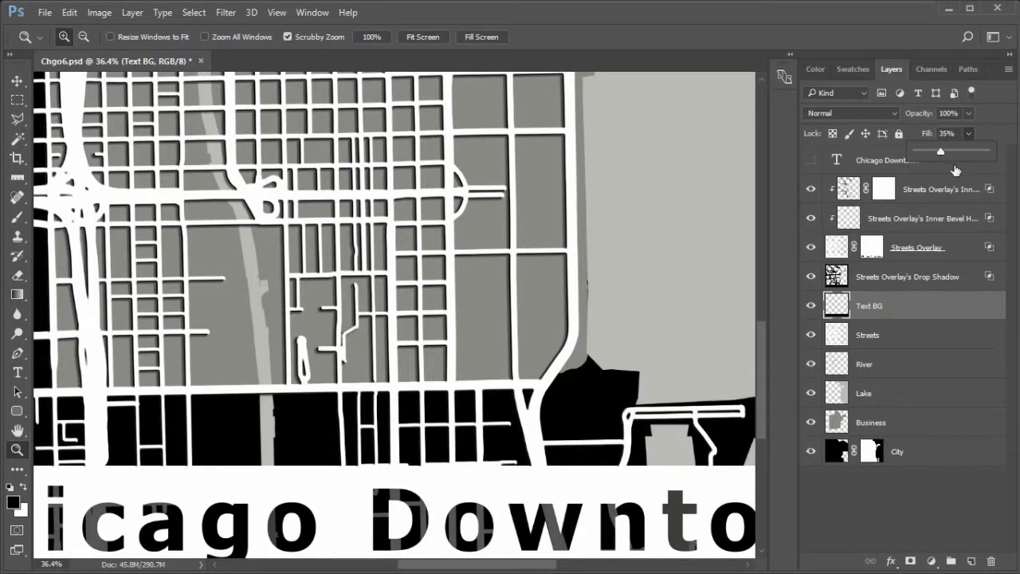
pyautogui.click(956, 171)
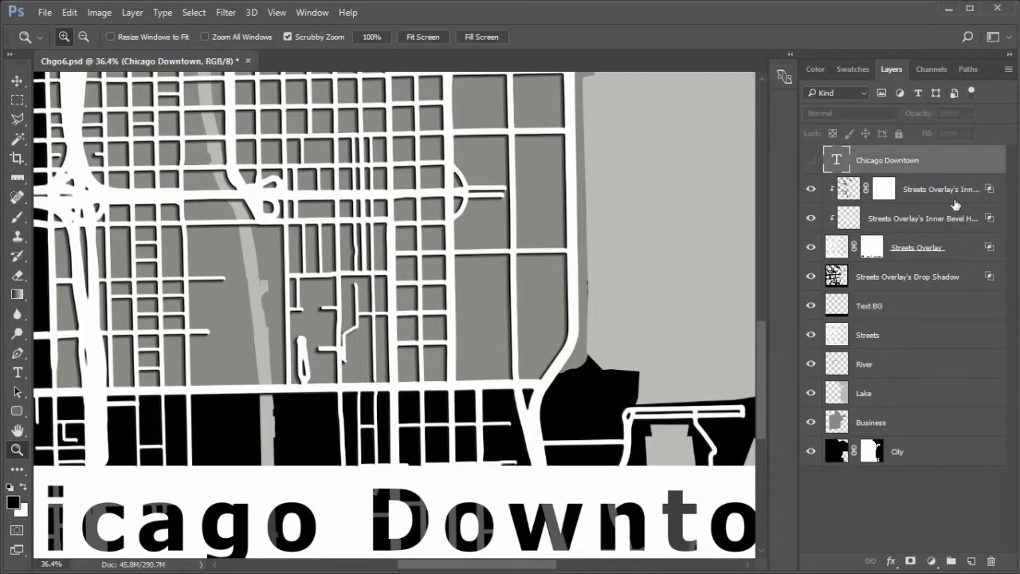
pyautogui.hotkey('ctrl', '0')
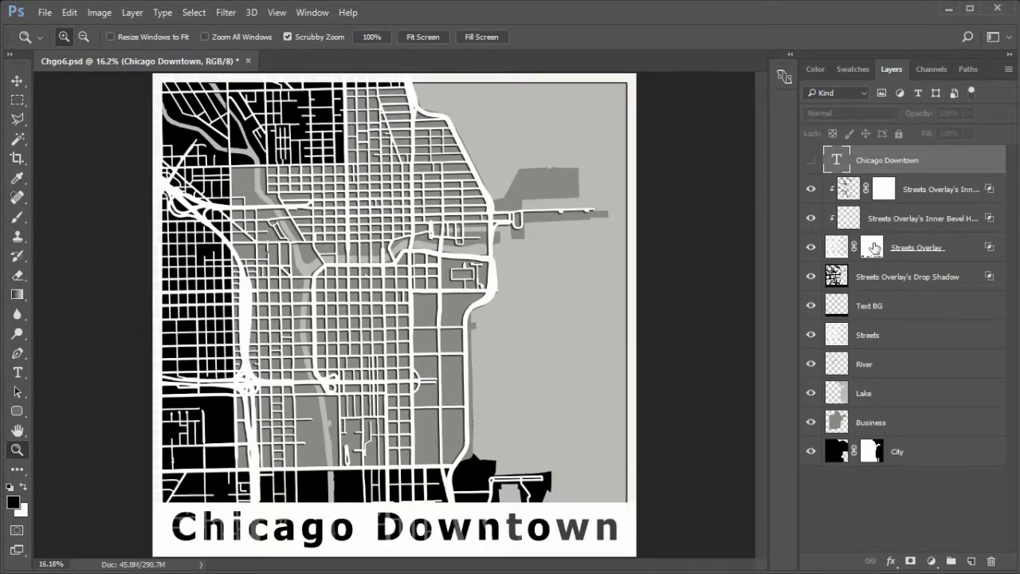
# Give River an inner shadow: 64% opacity, 6 px distance, 3% choke, 3 px size
pyautogui.click(943, 364)
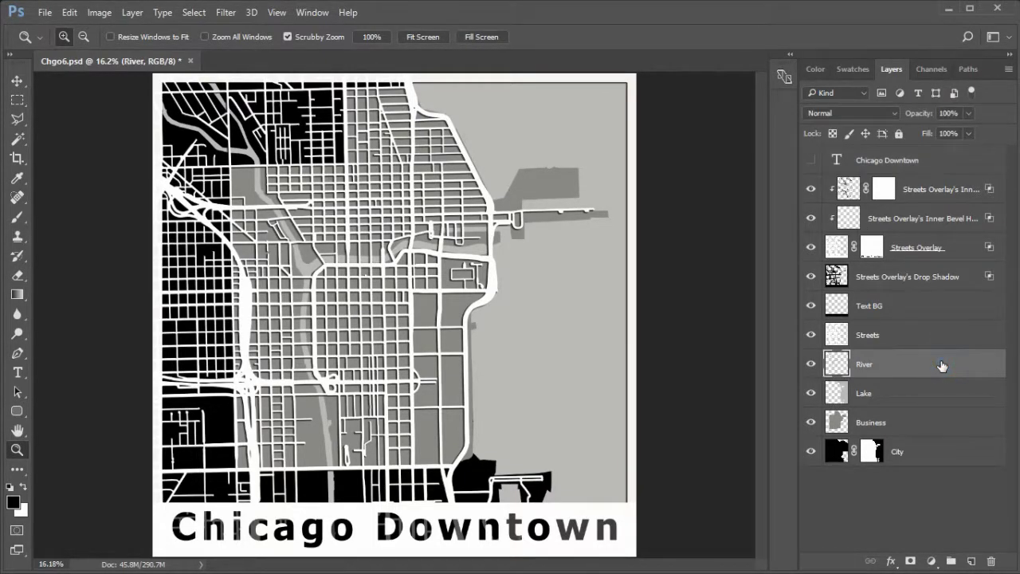
pyautogui.click(891, 561)
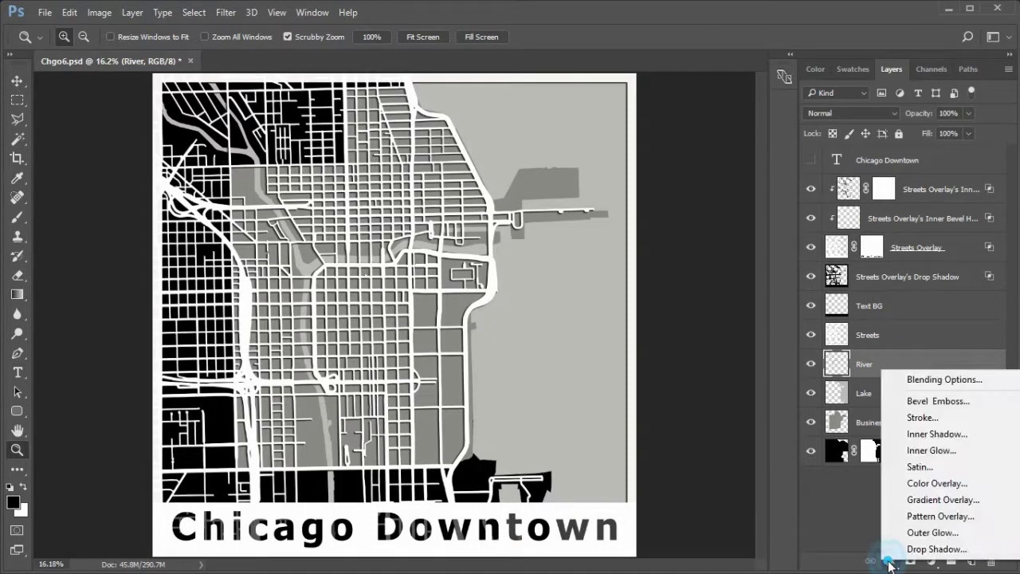
pyautogui.click(977, 436)
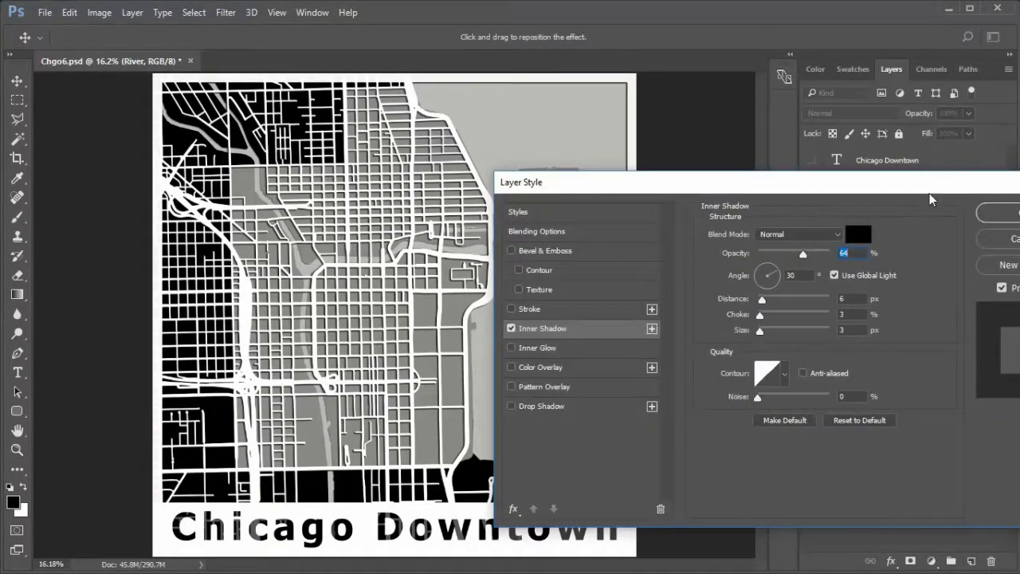
pyautogui.moveTo(929, 193); pyautogui.dragTo(781, 177)
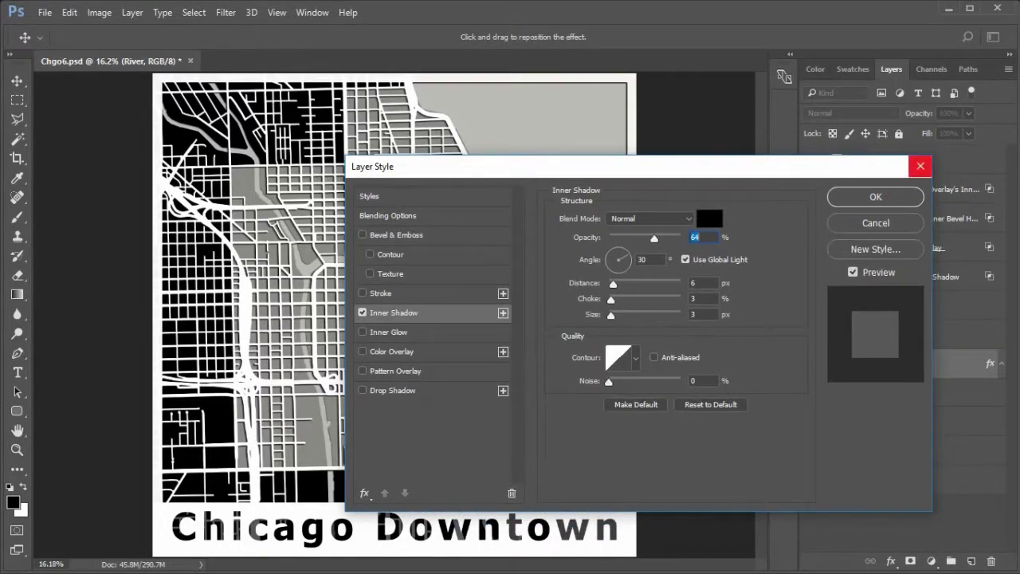
pyautogui.press('alt')
pyautogui.click(876, 198)
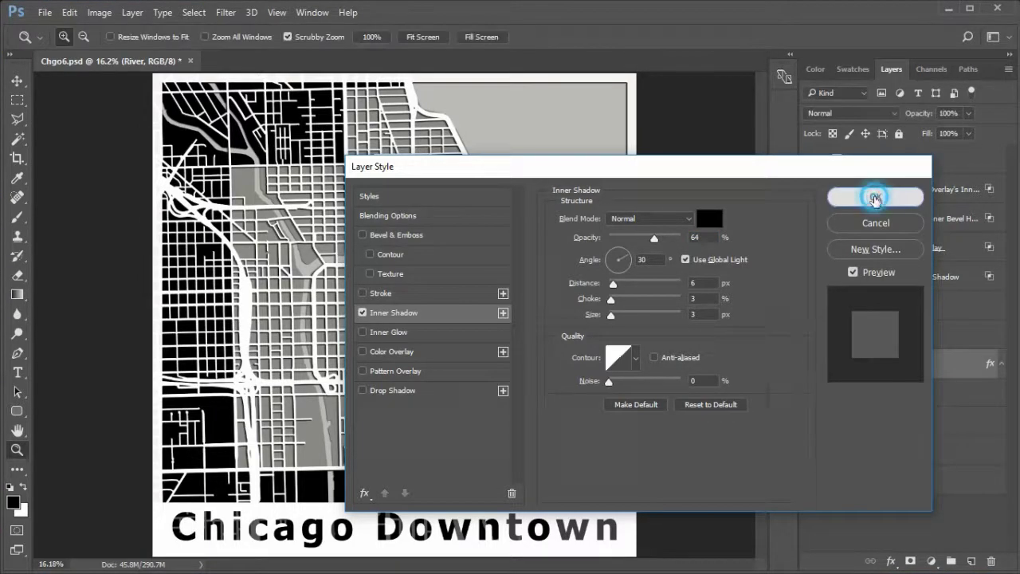
# Add a mask to River and paint out the stray river specks near the pier
pyautogui.click(910, 561)
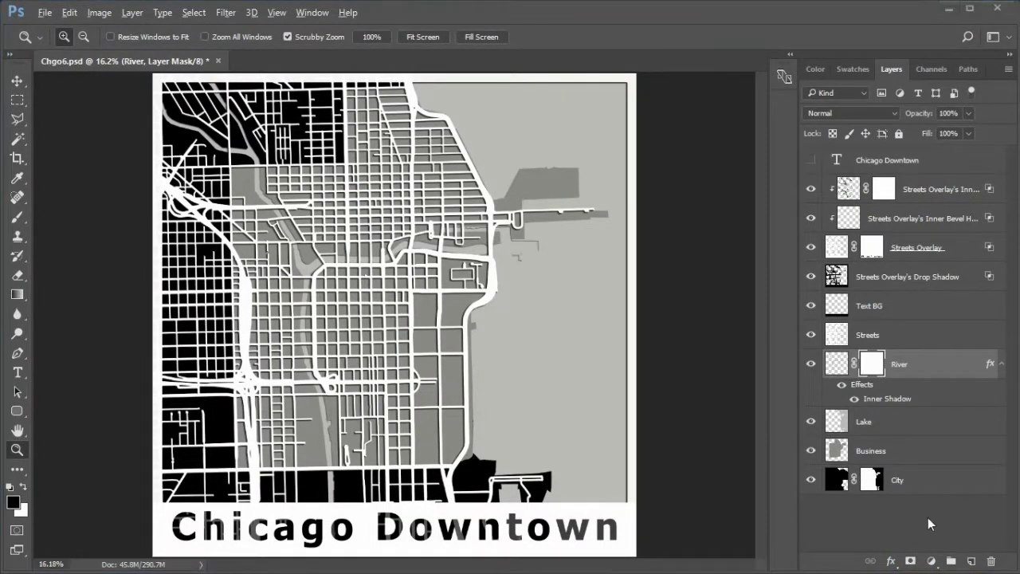
pyautogui.press('b')
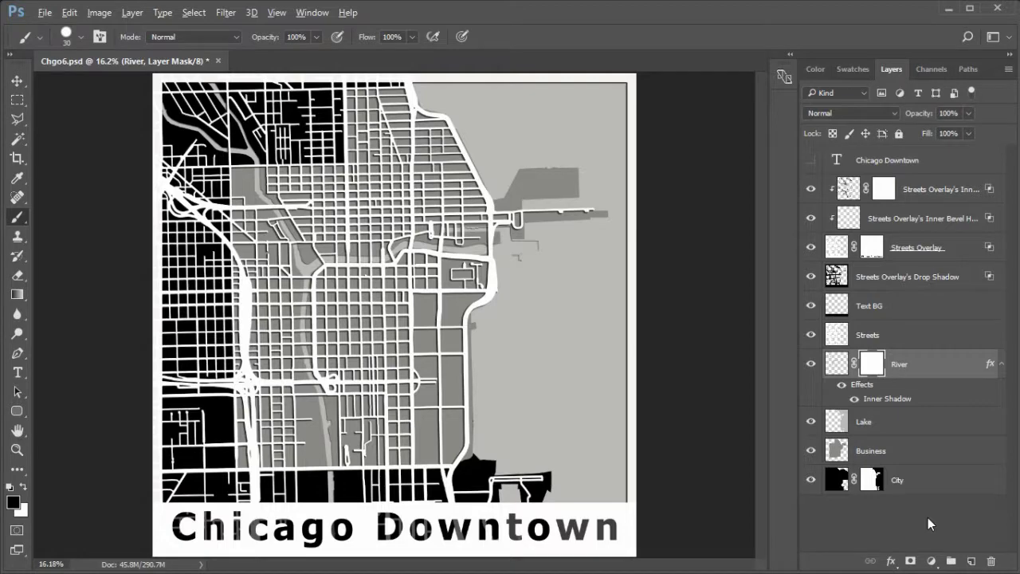
pyautogui.scroll(8, 549, 248)
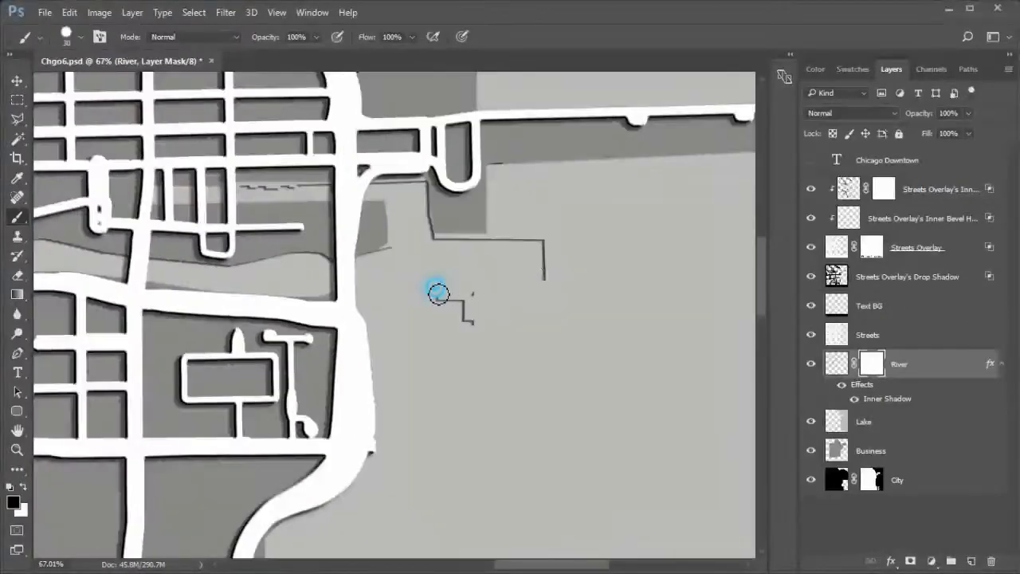
pyautogui.moveTo(438, 293)
pyautogui.mouseDown()
pyautogui.moveTo(443, 324)
pyautogui.moveTo(411, 291)
pyautogui.moveTo(395, 310)
pyautogui.moveTo(397, 294)
pyautogui.moveTo(370, 269)
pyautogui.moveTo(365, 294)
pyautogui.moveTo(382, 255)
pyautogui.moveTo(365, 278)
pyautogui.moveTo(403, 261)
pyautogui.moveTo(548, 268)
pyautogui.moveTo(539, 250)
pyautogui.moveTo(460, 243)
pyautogui.moveTo(529, 268)
pyautogui.moveTo(494, 306)
pyautogui.moveTo(526, 276)
pyautogui.moveTo(489, 285)
pyautogui.moveTo(472, 274)
pyautogui.moveTo(485, 256)
pyautogui.moveTo(453, 257)
pyautogui.moveTo(444, 280)
pyautogui.moveTo(457, 275)
pyautogui.moveTo(426, 226)
pyautogui.moveTo(406, 237)
pyautogui.moveTo(413, 275)
pyautogui.moveTo(407, 220)
pyautogui.moveTo(417, 266)
pyautogui.moveTo(433, 284)
pyautogui.moveTo(404, 229)
pyautogui.moveTo(429, 222)
pyautogui.moveTo(431, 200)
pyautogui.moveTo(390, 186)
pyautogui.moveTo(387, 201)
pyautogui.moveTo(406, 202)
pyautogui.moveTo(337, 189)
pyautogui.moveTo(240, 191)
pyautogui.moveTo(330, 196)
pyautogui.moveTo(258, 200)
pyautogui.mouseUp()
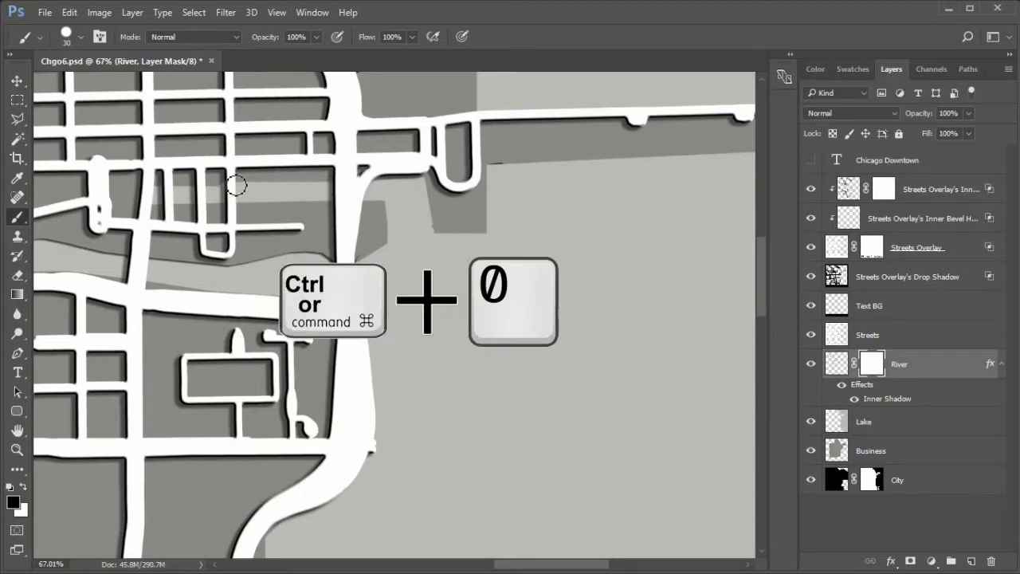
pyautogui.hotkey('ctrl', '0')
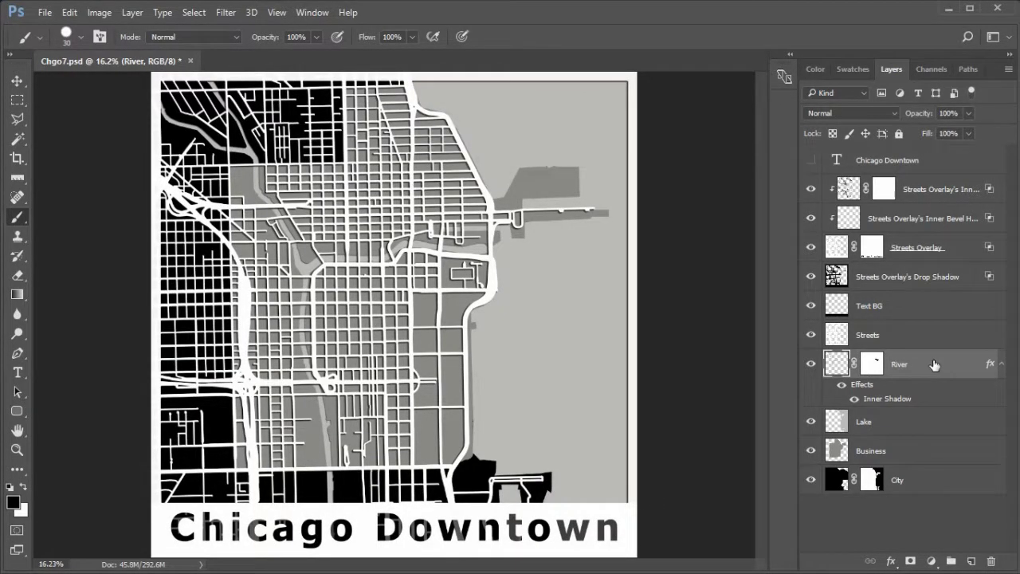
# Copy River's inner shadow style and bring up Paste Layer Style on the Lake layer
pyautogui.rightClick(934, 364)
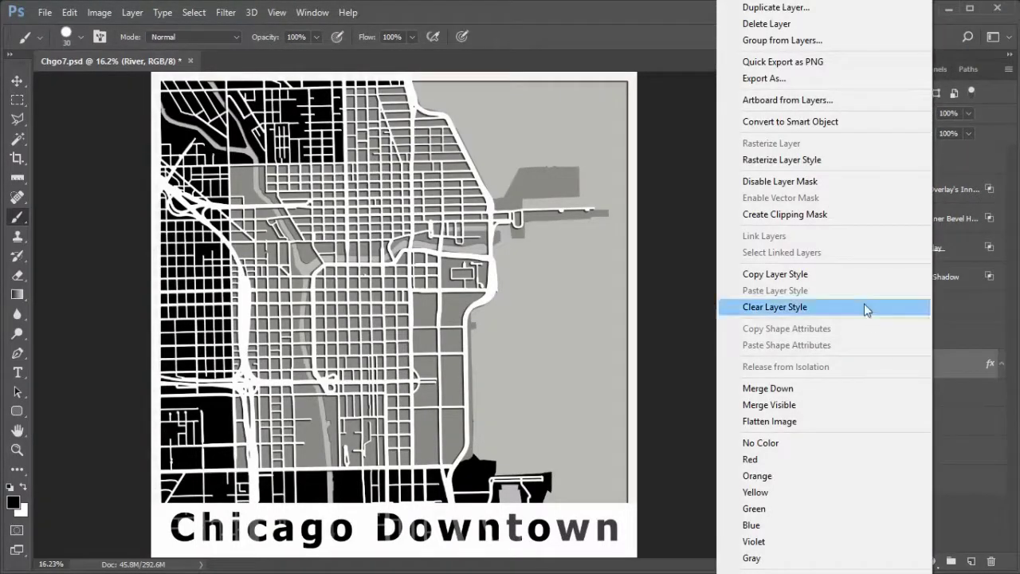
pyautogui.click(840, 274)
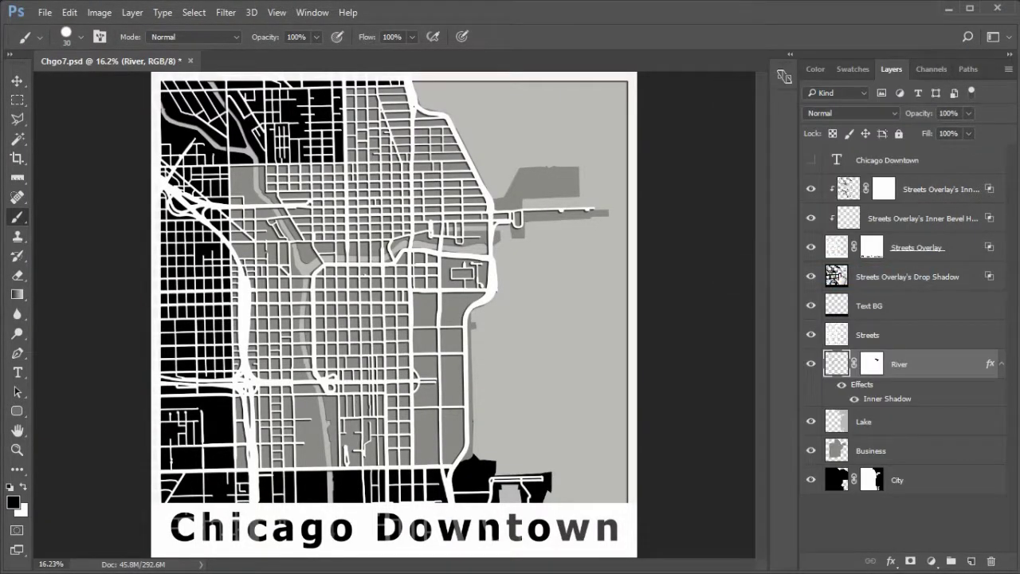
pyautogui.click(911, 427)
pyautogui.rightClick(911, 426)
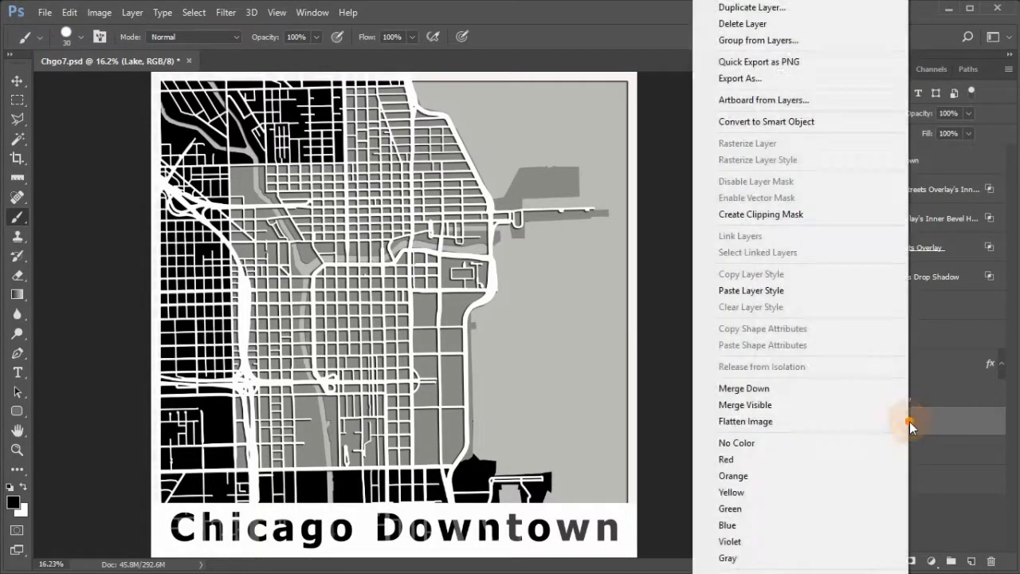